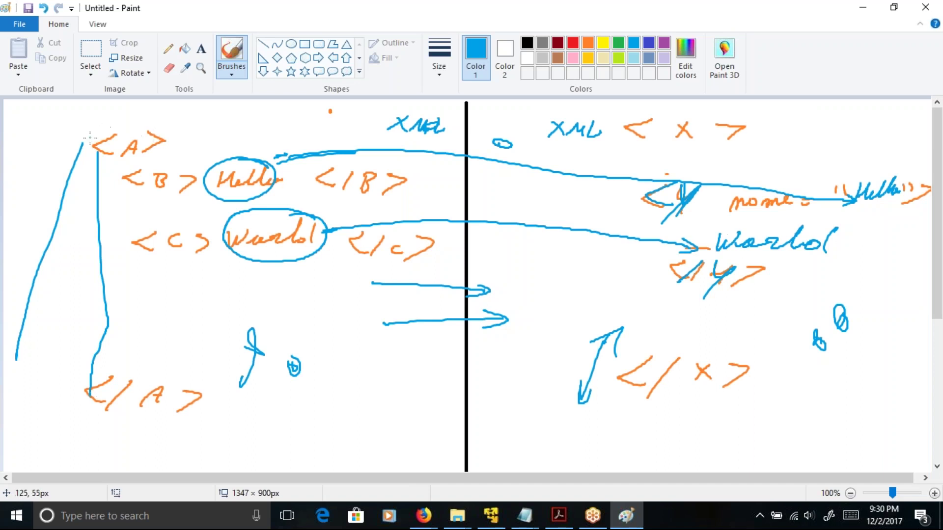
- Draw brush strokes linking <A> to the vertical line and beside <B> in Paint
{"action": "left_click_drag", "start_coordinate": [91, 138], "coordinate": [94, 150]}
{"action": "left_click_drag", "start_coordinate": [155, 139], "coordinate": [176, 123]}
{"action": "left_click_drag", "start_coordinate": [182, 176], "coordinate": [196, 154]}
- Loop a second time around Hello and World, and bring back the Map Editor
{"action": "mouse_move", "coordinate": [222, 196]}
{"action": "left_mouse_down"}
{"action": "mouse_move", "coordinate": [280, 169]}
{"action": "mouse_move", "coordinate": [220, 164]}
{"action": "mouse_move", "coordinate": [231, 200]}
{"action": "mouse_move", "coordinate": [289, 174]}
{"action": "mouse_move", "coordinate": [255, 158]}
{"action": "left_mouse_up"}
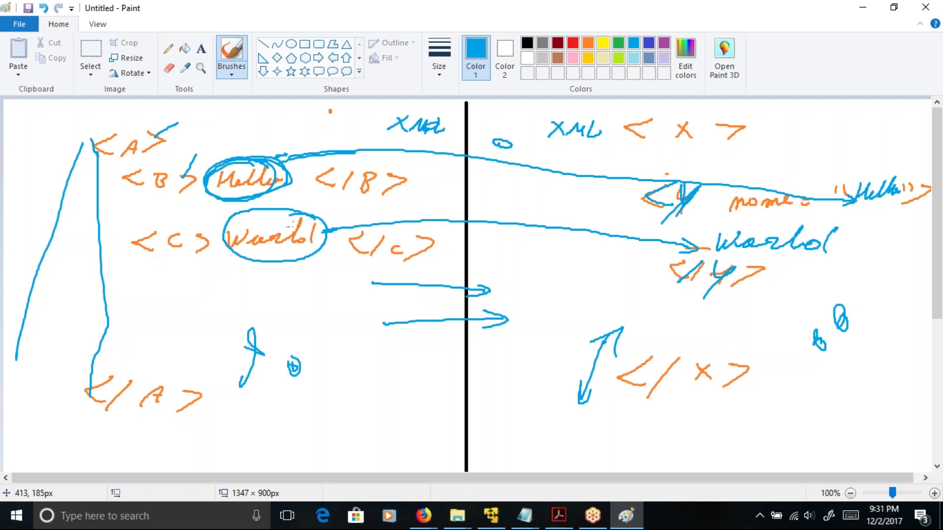
{"action": "mouse_move", "coordinate": [294, 211]}
{"action": "left_mouse_down"}
{"action": "mouse_move", "coordinate": [219, 248]}
{"action": "mouse_move", "coordinate": [314, 258]}
{"action": "mouse_move", "coordinate": [265, 221]}
{"action": "left_mouse_up"}
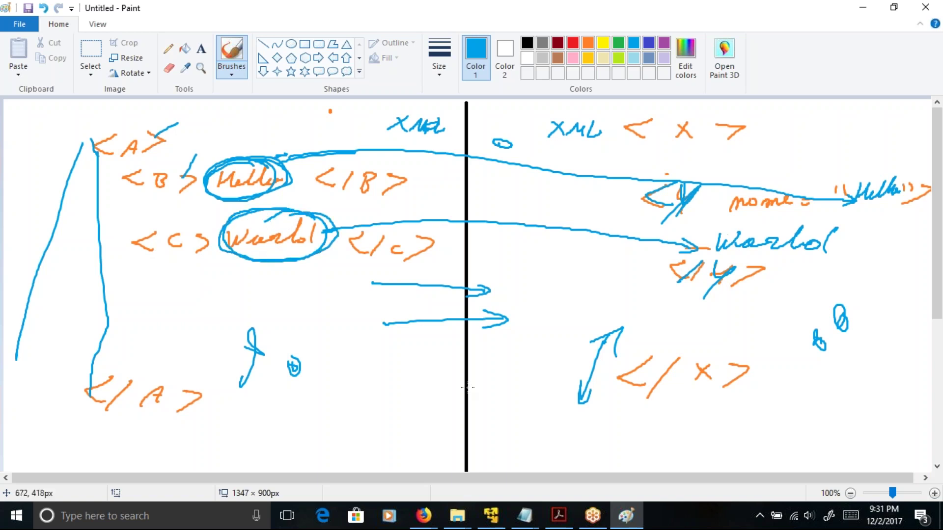
{"action": "left_click", "coordinate": [495, 516]}
- Rename the INPUT root to A in its Properties, with tag A
{"action": "left_click", "coordinate": [147, 64]}
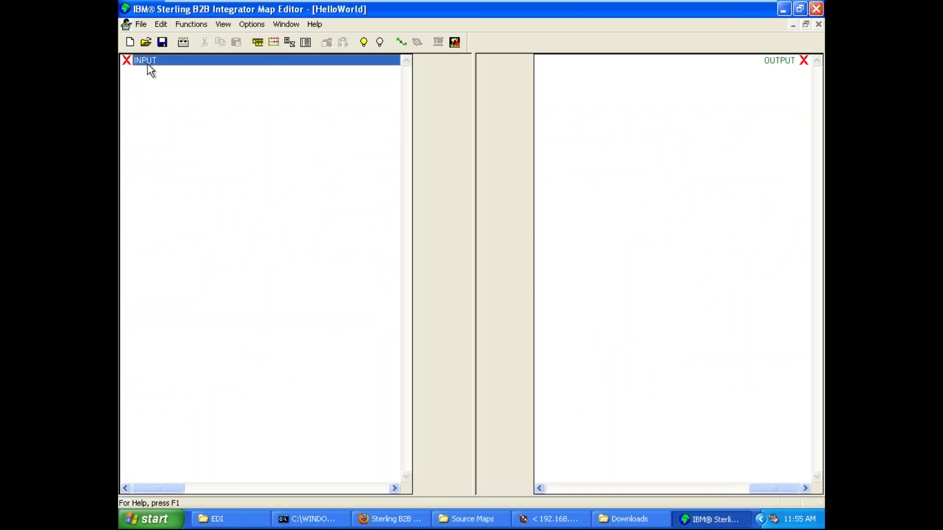
{"action": "right_click", "coordinate": [147, 64]}
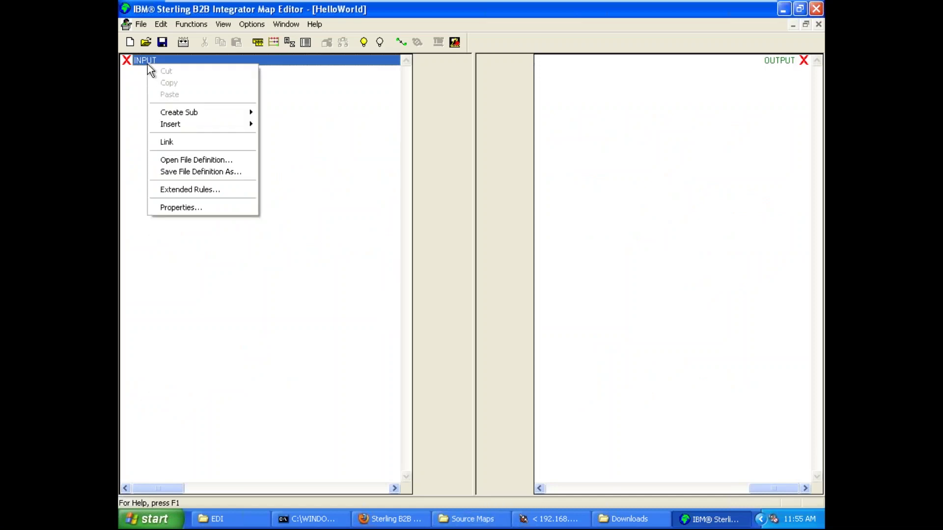
{"action": "left_click", "coordinate": [226, 207]}
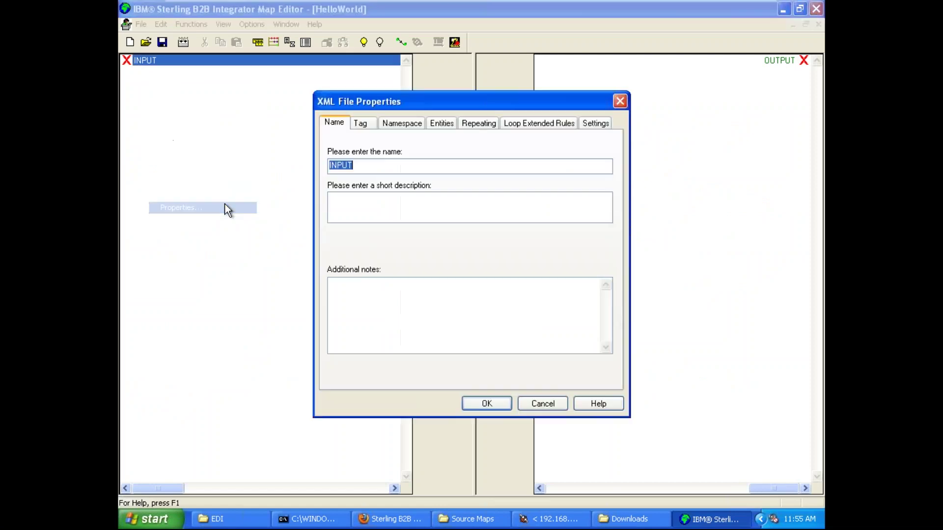
{"action": "type", "text": "A"}
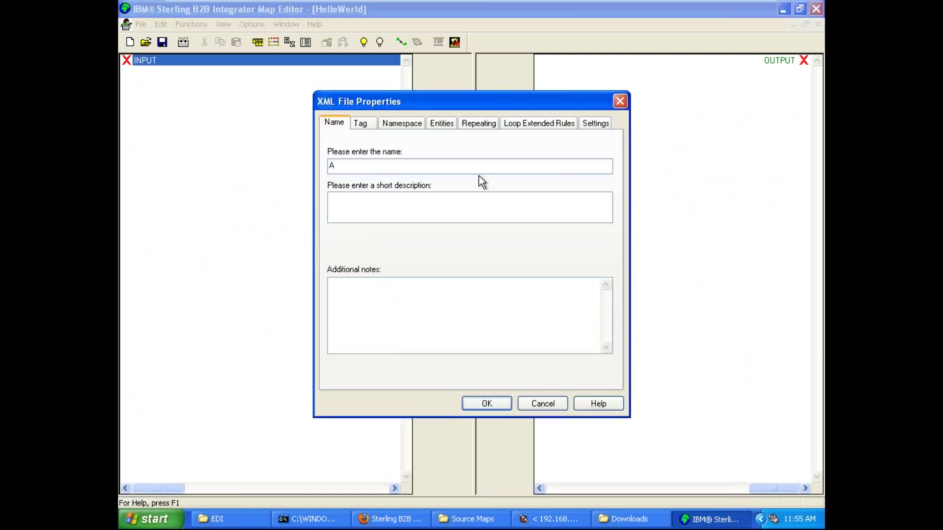
{"action": "left_click", "coordinate": [362, 123]}
{"action": "left_click", "coordinate": [414, 150]}
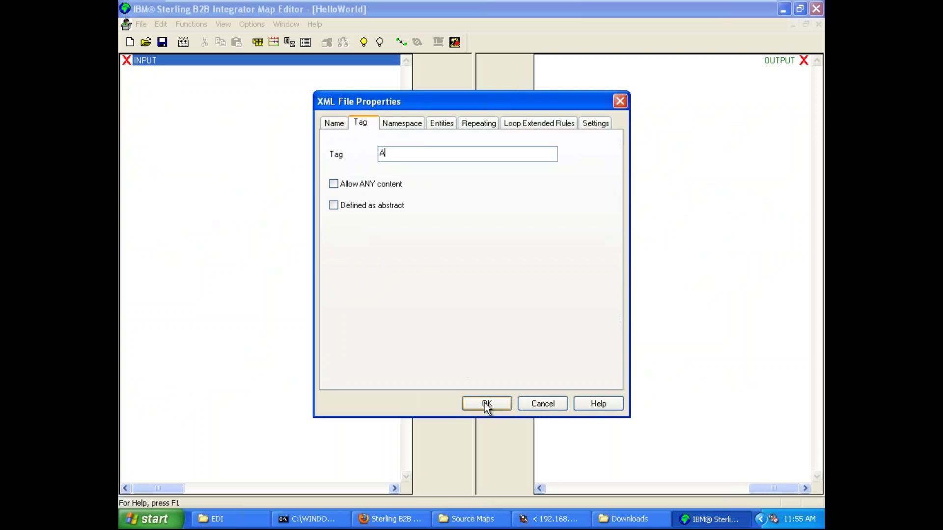
{"action": "left_click", "coordinate": [486, 404]}
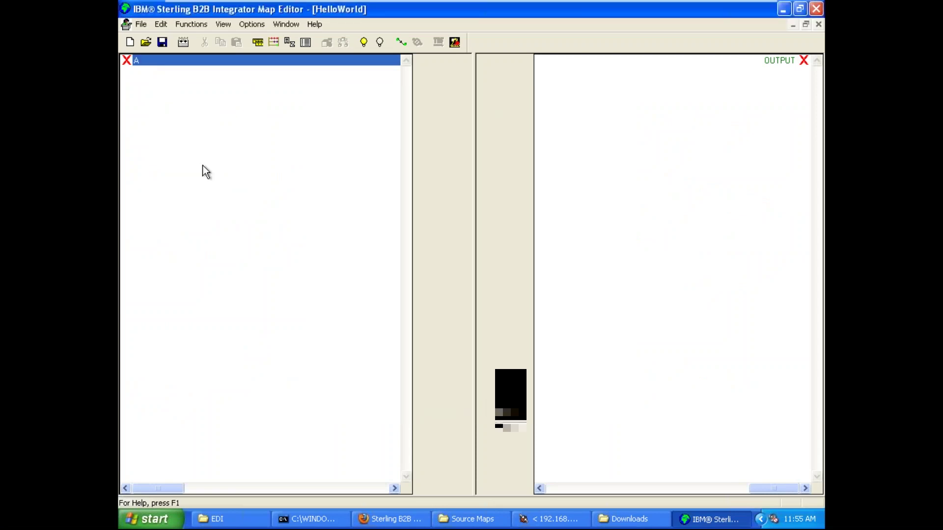
- Create a child element B, with tag B, under root A
{"action": "right_click", "coordinate": [140, 62]}
{"action": "mouse_move", "coordinate": [235, 115]}
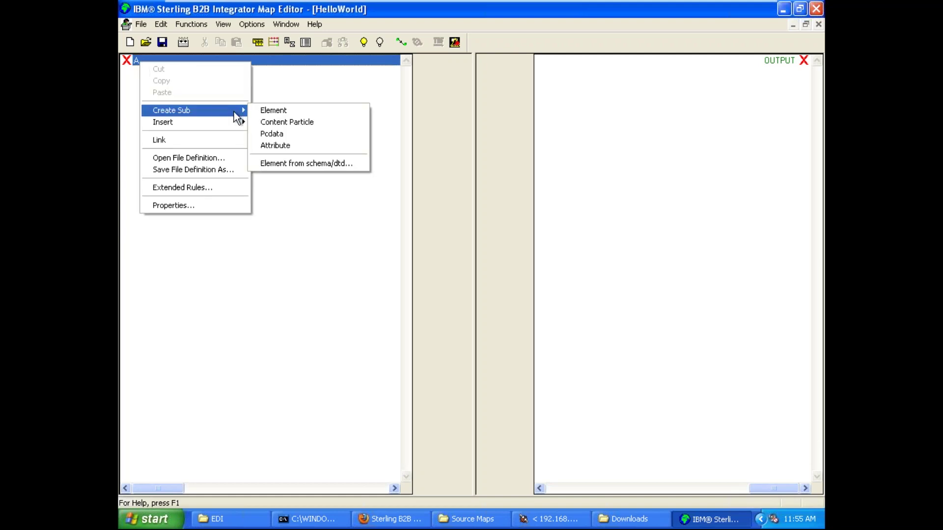
{"action": "left_click", "coordinate": [282, 111]}
{"action": "type", "text": "B"}
{"action": "left_click", "coordinate": [364, 123]}
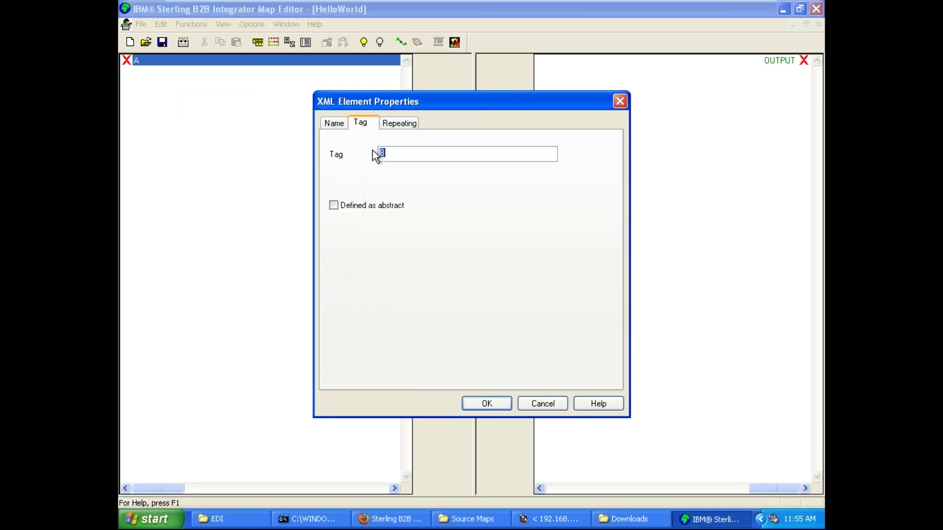
{"action": "left_click", "coordinate": [490, 405]}
- Select node B, then underline <B> in the Paint sketch
{"action": "left_click", "coordinate": [148, 73]}
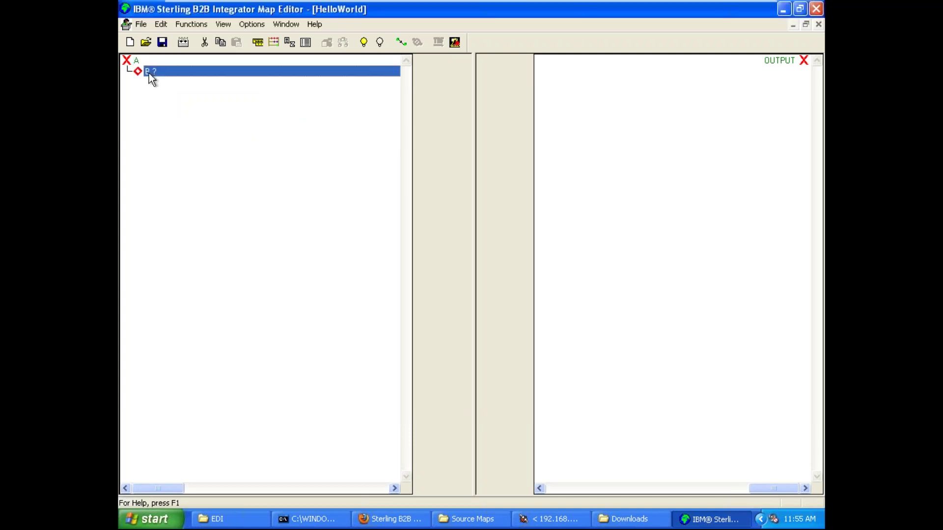
{"action": "left_click", "coordinate": [759, 9]}
{"action": "left_click_drag", "start_coordinate": [158, 200], "coordinate": [190, 196]}
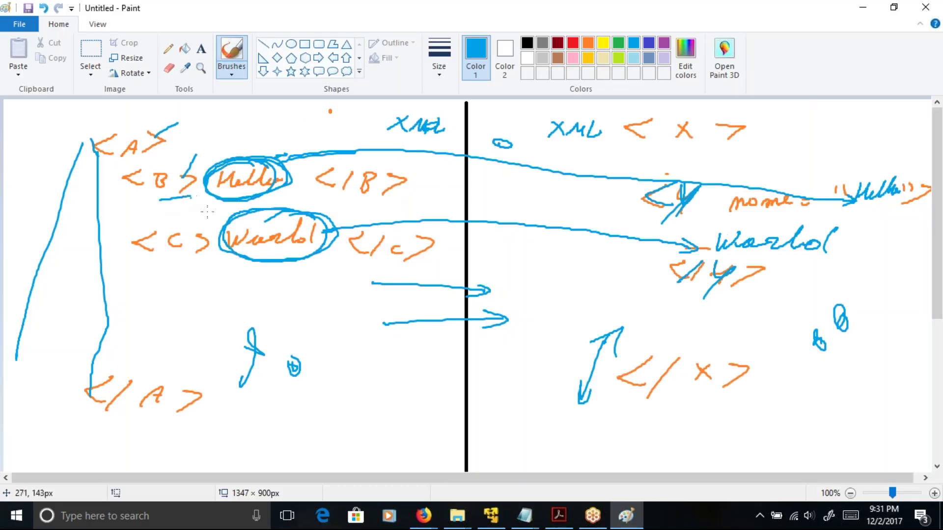
- Return from Paint to the Map Editor virtual machine
{"action": "left_click", "coordinate": [500, 525]}
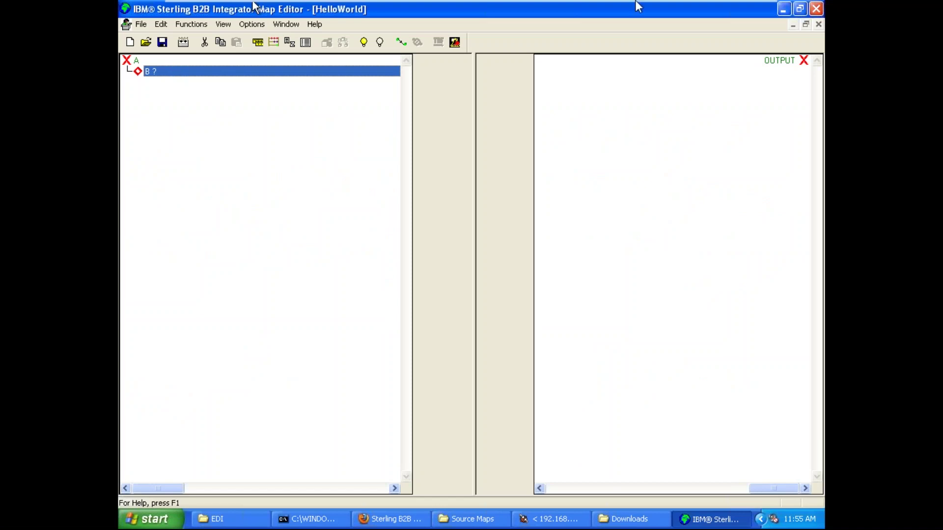
- Minimize the virtual machine so the Paint XML sketch fills the screen
{"action": "mouse_move", "coordinate": [253, 4]}
{"action": "left_click", "coordinate": [726, 12]}
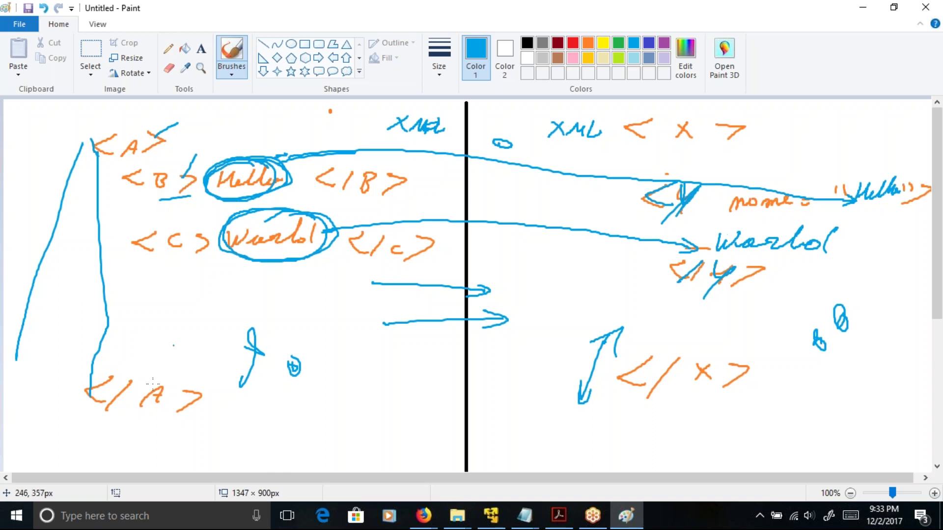
- Minimize the Source Maps folder and restore the HelloWorld map window
{"action": "left_click", "coordinate": [488, 516]}
{"action": "left_click", "coordinate": [489, 519]}
{"action": "left_click", "coordinate": [485, 519]}
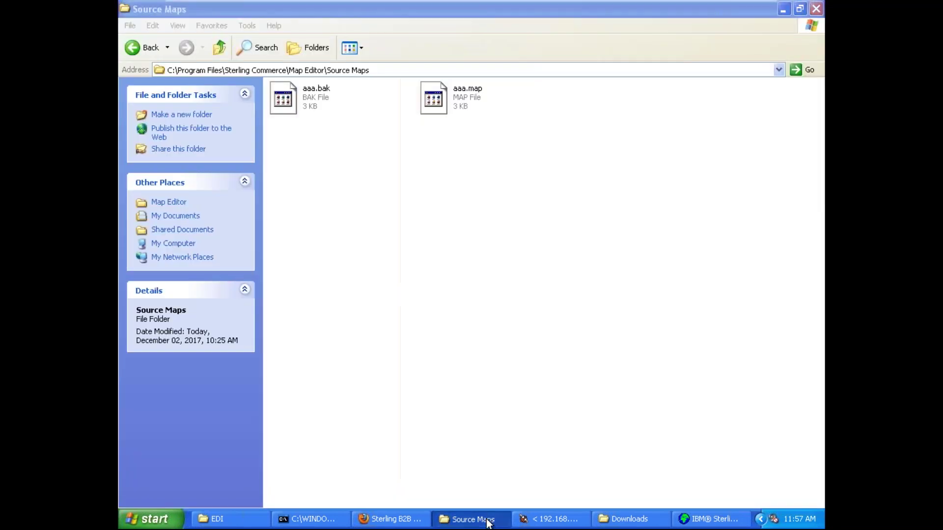
{"action": "left_click", "coordinate": [726, 523]}
{"action": "left_click", "coordinate": [726, 524]}
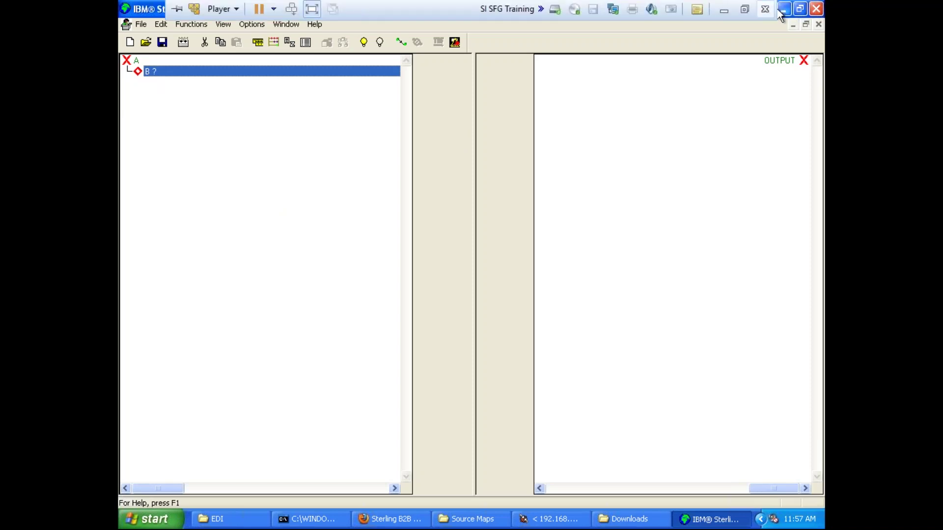
- Minimize the VM and draw another stroke under Hello in Paint
{"action": "left_click", "coordinate": [732, 15]}
{"action": "mouse_move", "coordinate": [193, 202]}
{"action": "left_mouse_down"}
{"action": "mouse_move", "coordinate": [255, 201]}
{"action": "mouse_move", "coordinate": [287, 162]}
{"action": "mouse_move", "coordinate": [232, 159]}
{"action": "mouse_move", "coordinate": [245, 199]}
{"action": "mouse_move", "coordinate": [285, 172]}
{"action": "left_mouse_up"}
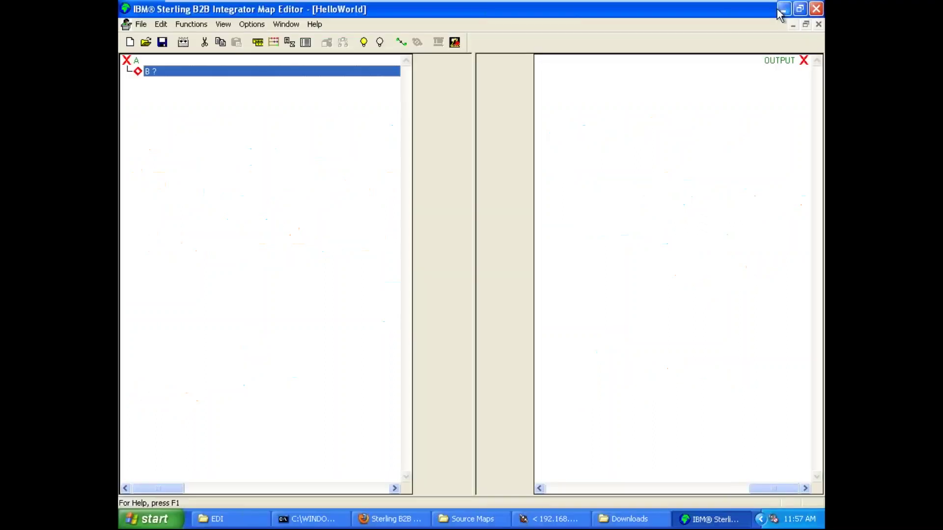
- Add a Pcdata field under B and set its maximum length to 50
{"action": "right_click", "coordinate": [163, 71]}
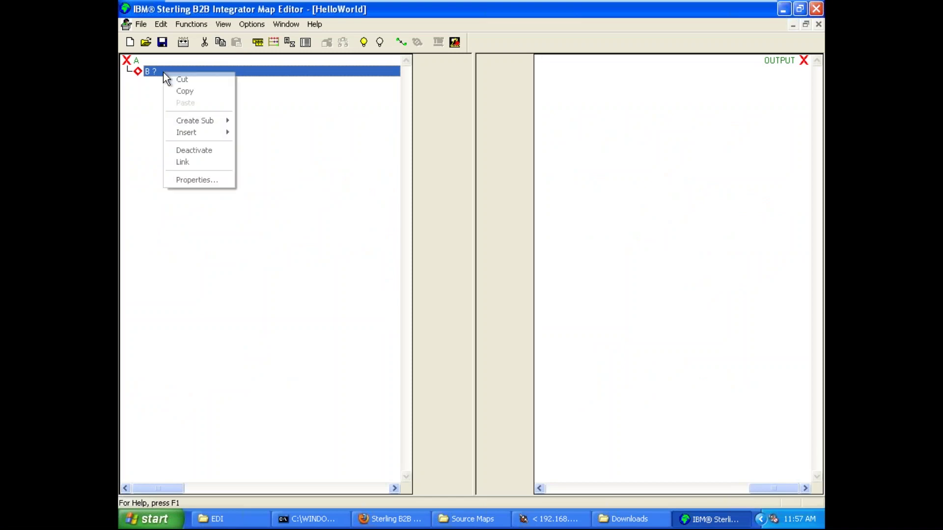
{"action": "mouse_move", "coordinate": [220, 122]}
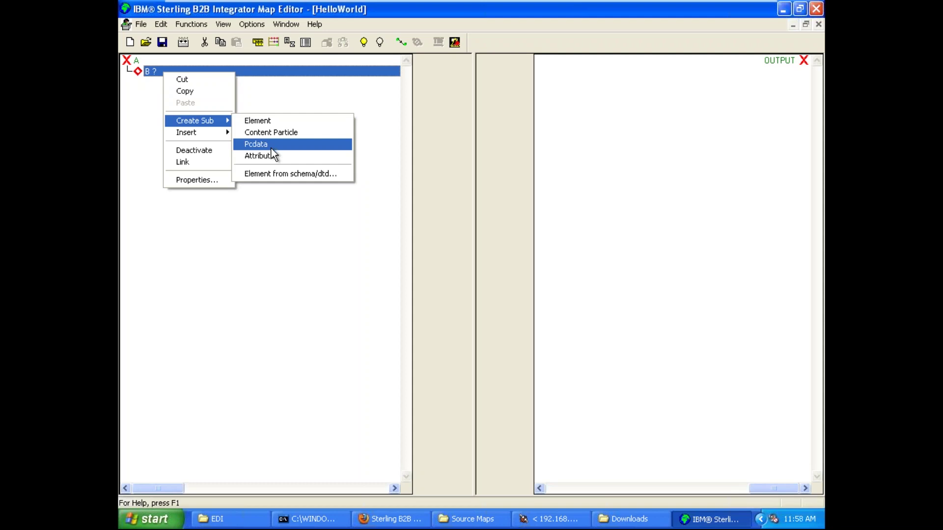
{"action": "left_click", "coordinate": [271, 147]}
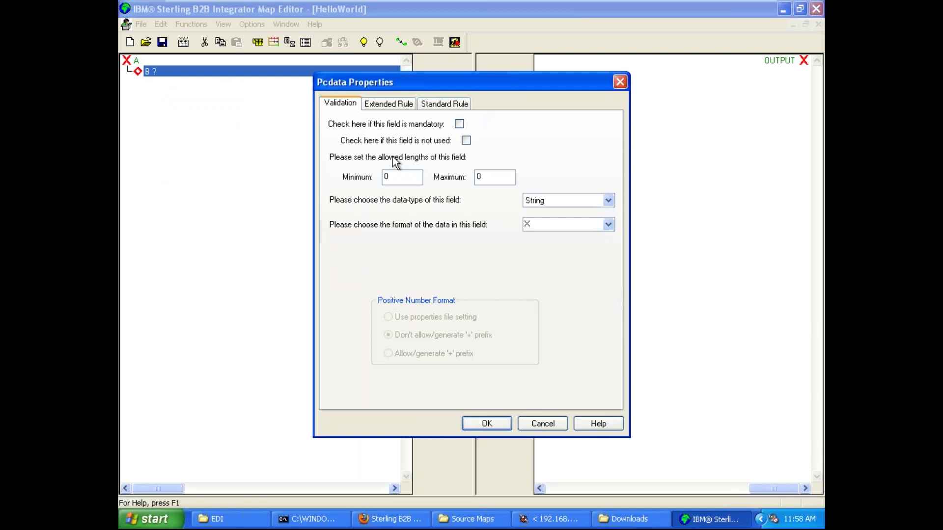
{"action": "left_click", "coordinate": [409, 176]}
{"action": "double_click", "coordinate": [404, 179]}
{"action": "left_click", "coordinate": [407, 179]}
{"action": "key", "text": "BackSpace"}
{"action": "type", "text": "50"}
{"action": "left_click", "coordinate": [414, 177]}
- Circle Hello once more in Paint, then return to Pcdata Properties' Maximum 50
{"action": "left_click", "coordinate": [741, 9]}
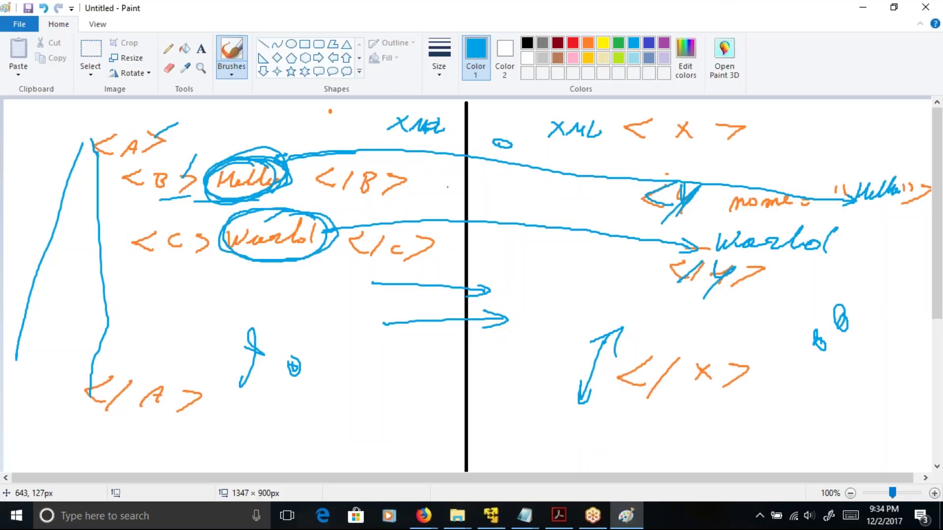
{"action": "mouse_move", "coordinate": [196, 183]}
{"action": "left_mouse_down"}
{"action": "mouse_move", "coordinate": [308, 179]}
{"action": "mouse_move", "coordinate": [273, 152]}
{"action": "mouse_move", "coordinate": [195, 173]}
{"action": "mouse_move", "coordinate": [200, 187]}
{"action": "left_mouse_up"}
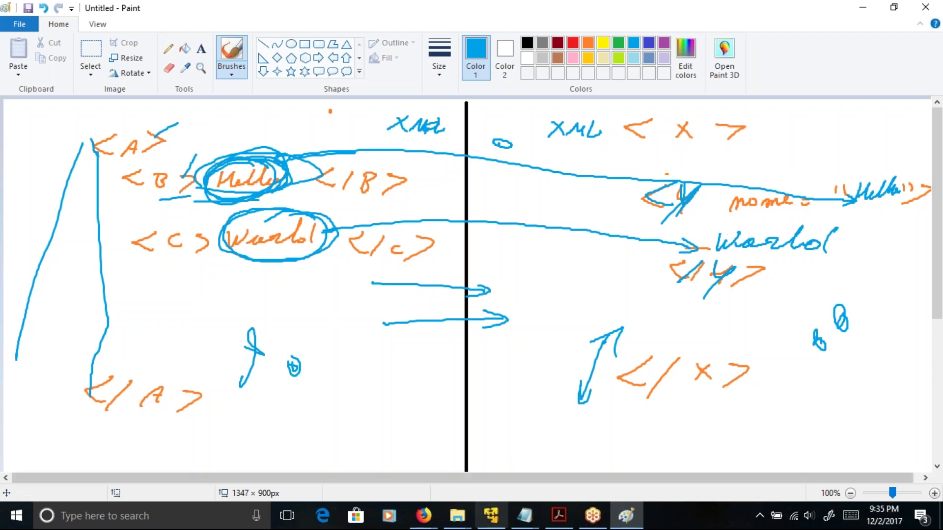
{"action": "left_click", "coordinate": [491, 517]}
{"action": "left_click", "coordinate": [498, 178]}
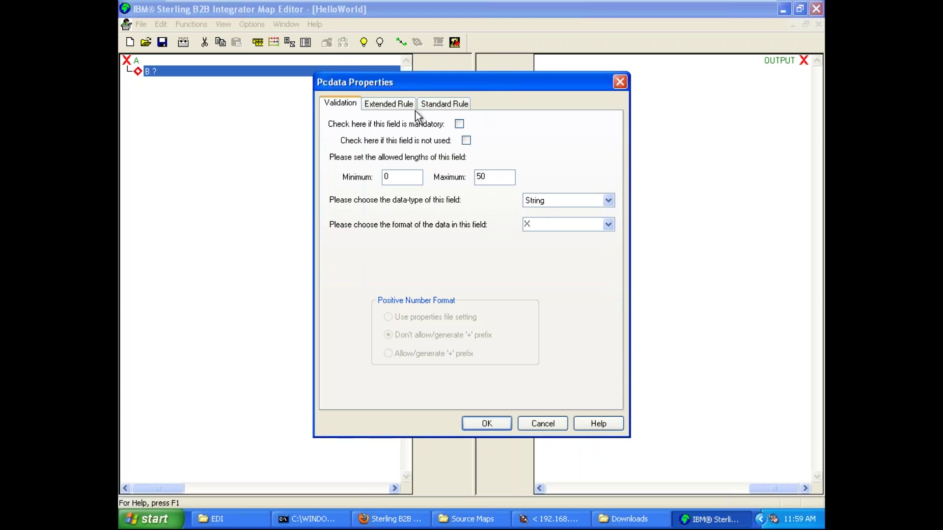
- Confirm String field C, maximum length 50, under B, then minimize the VM
{"action": "left_click", "coordinate": [399, 106]}
{"action": "left_click", "coordinate": [437, 106]}
{"action": "left_click", "coordinate": [352, 107]}
{"action": "left_click", "coordinate": [493, 424]}
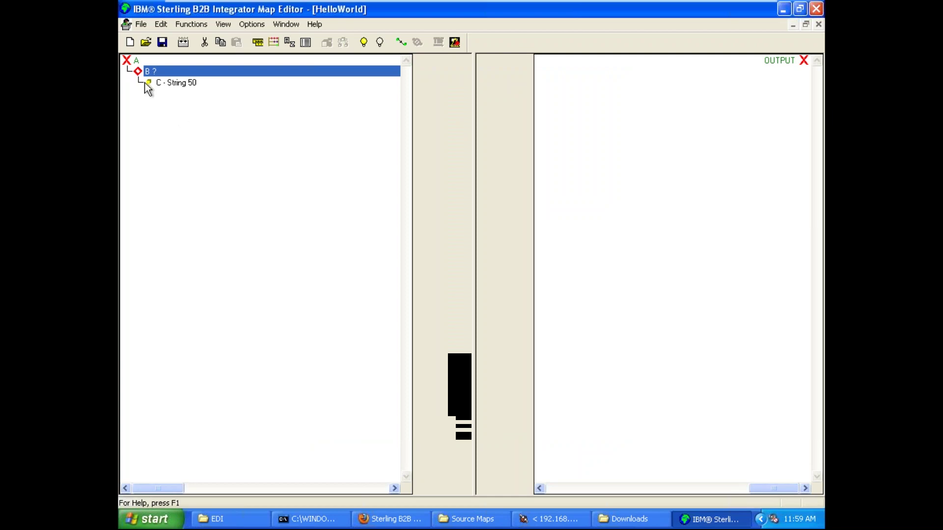
{"action": "left_click", "coordinate": [720, 9]}
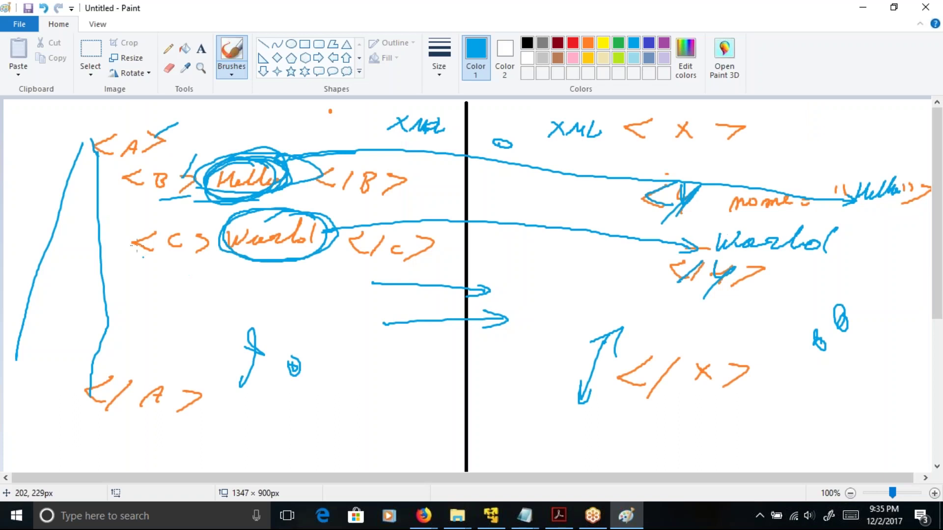
- In Paint, loop the <B> Hello row and underline the <C> World row in blue
{"action": "mouse_move", "coordinate": [129, 208]}
{"action": "left_mouse_down"}
{"action": "mouse_move", "coordinate": [398, 162]}
{"action": "mouse_move", "coordinate": [289, 150]}
{"action": "mouse_move", "coordinate": [141, 163]}
{"action": "mouse_move", "coordinate": [123, 190]}
{"action": "mouse_move", "coordinate": [136, 210]}
{"action": "left_mouse_up"}
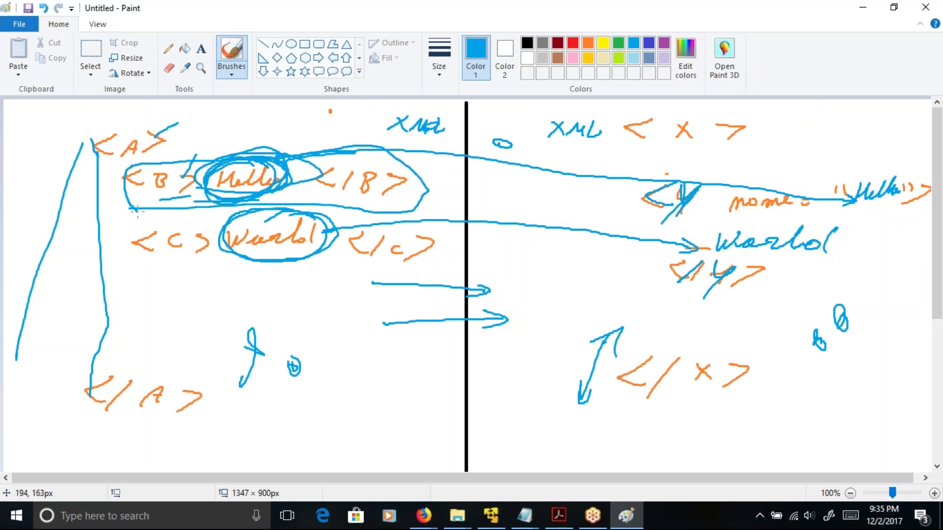
{"action": "left_click_drag", "start_coordinate": [133, 257], "coordinate": [409, 265]}
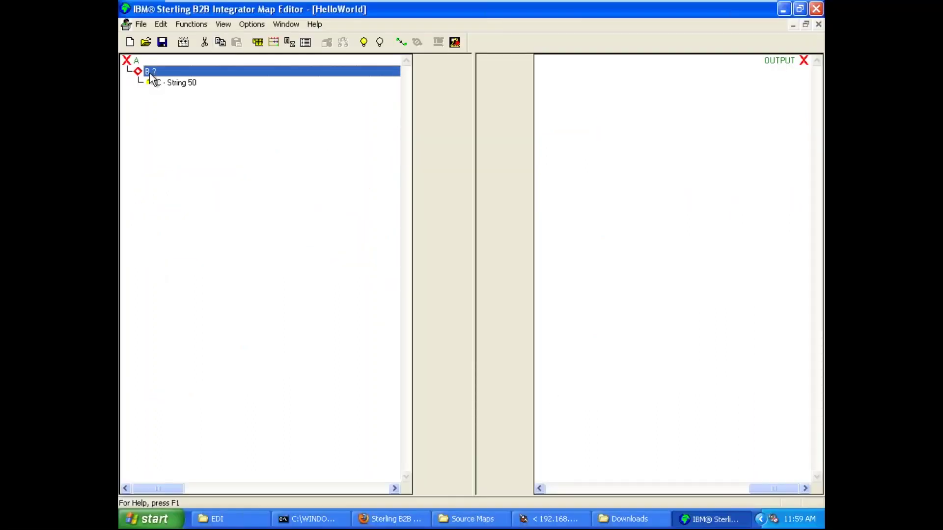
- Insert a new element C, with tag C, beside B under root A
{"action": "right_click", "coordinate": [147, 73]}
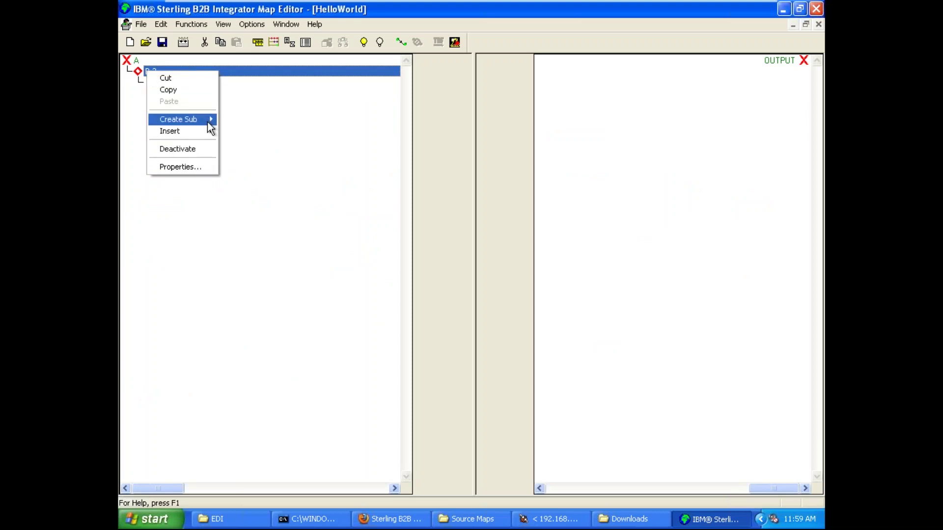
{"action": "mouse_move", "coordinate": [207, 122]}
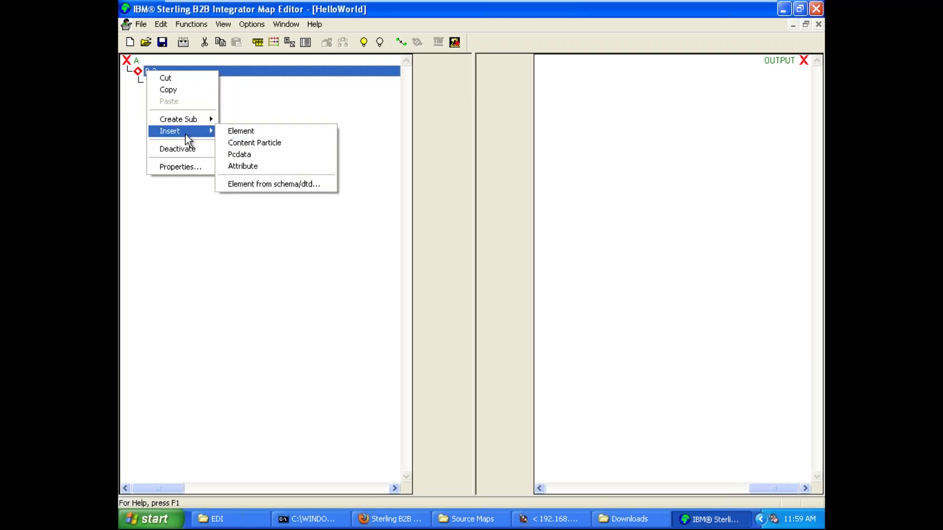
{"action": "left_click", "coordinate": [240, 134]}
{"action": "type", "text": "C"}
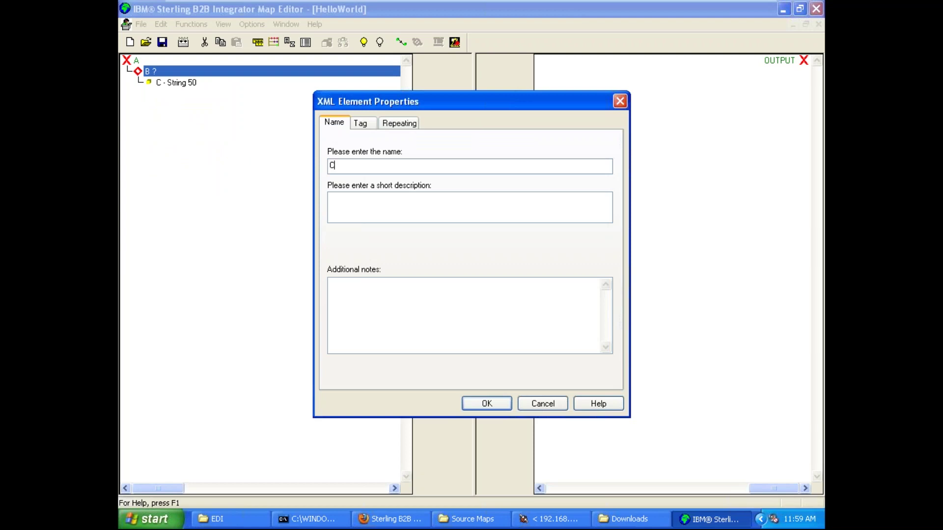
{"action": "left_click", "coordinate": [362, 123]}
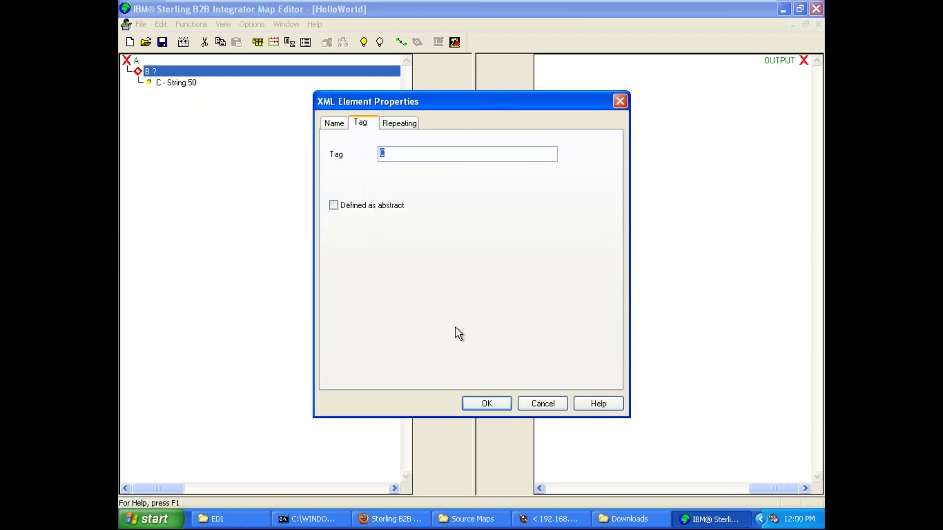
{"action": "left_click", "coordinate": [491, 404]}
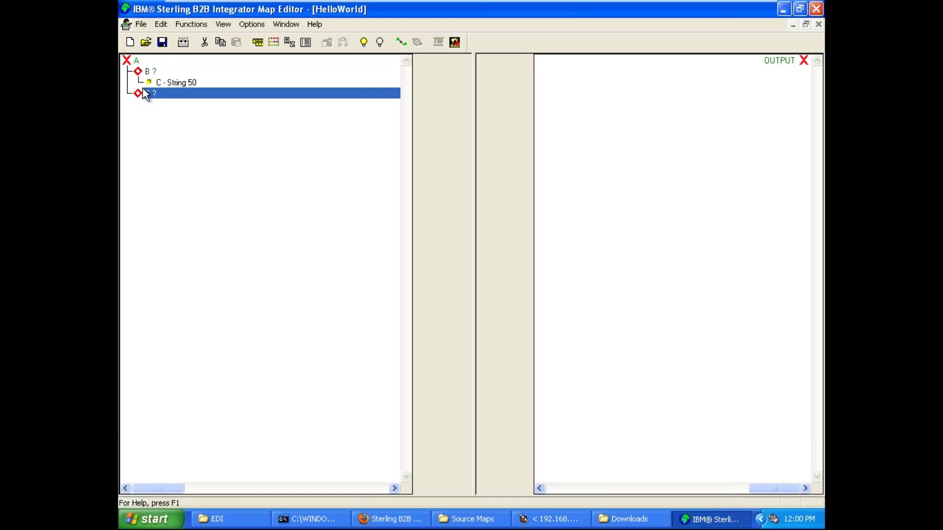
- Re-expand the input tree to show B and the new C, select C, and minimize the VM
{"action": "double_click", "coordinate": [129, 64]}
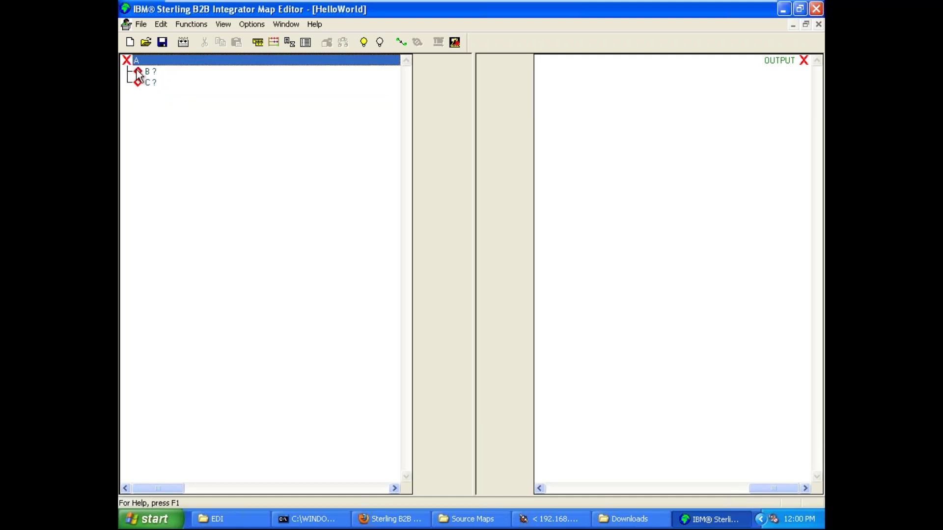
{"action": "double_click", "coordinate": [139, 72]}
{"action": "left_click", "coordinate": [141, 95]}
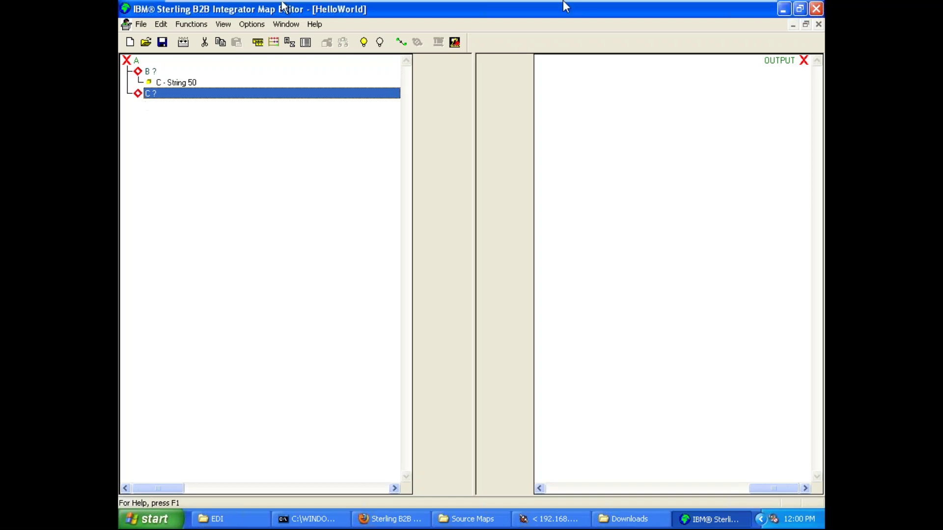
{"action": "left_click", "coordinate": [721, 9]}
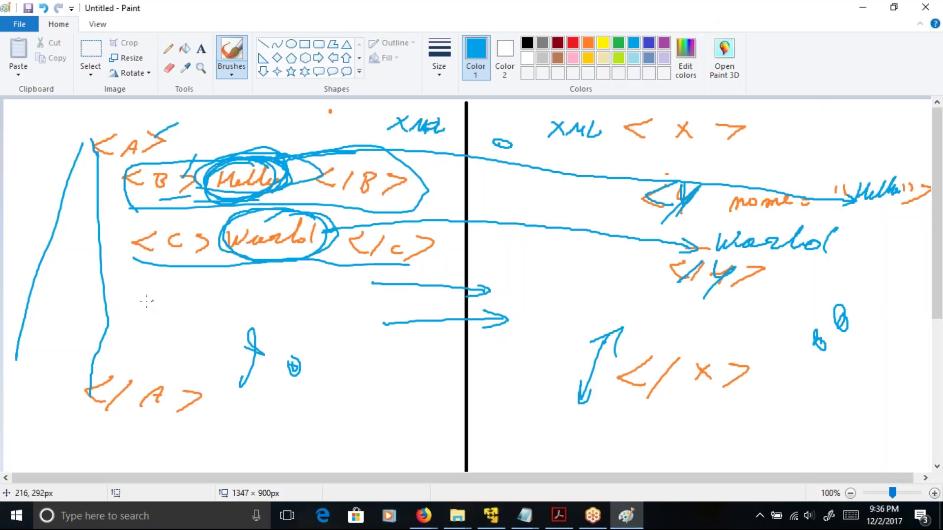
- Thicken and extend the blue stroke under the <C> World row
{"action": "left_click_drag", "start_coordinate": [160, 264], "coordinate": [198, 267]}
{"action": "mouse_move", "coordinate": [211, 266]}
{"action": "left_mouse_down"}
{"action": "mouse_move", "coordinate": [341, 251]}
{"action": "mouse_move", "coordinate": [340, 260]}
{"action": "mouse_move", "coordinate": [297, 211]}
{"action": "mouse_move", "coordinate": [226, 212]}
{"action": "mouse_move", "coordinate": [221, 268]}
{"action": "left_mouse_up"}
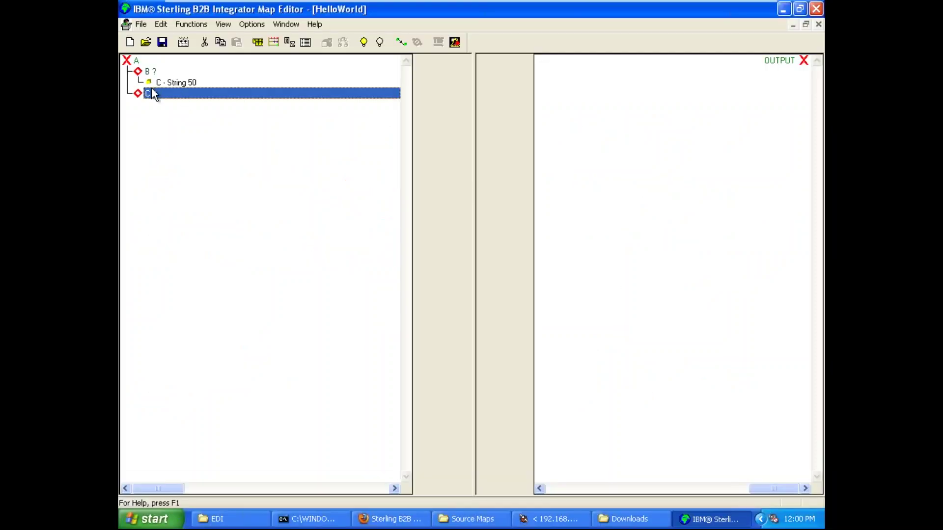
- Give element C a Pcdata field with maximum length 50 (C - String 50)
{"action": "right_click", "coordinate": [153, 94]}
{"action": "mouse_move", "coordinate": [217, 142]}
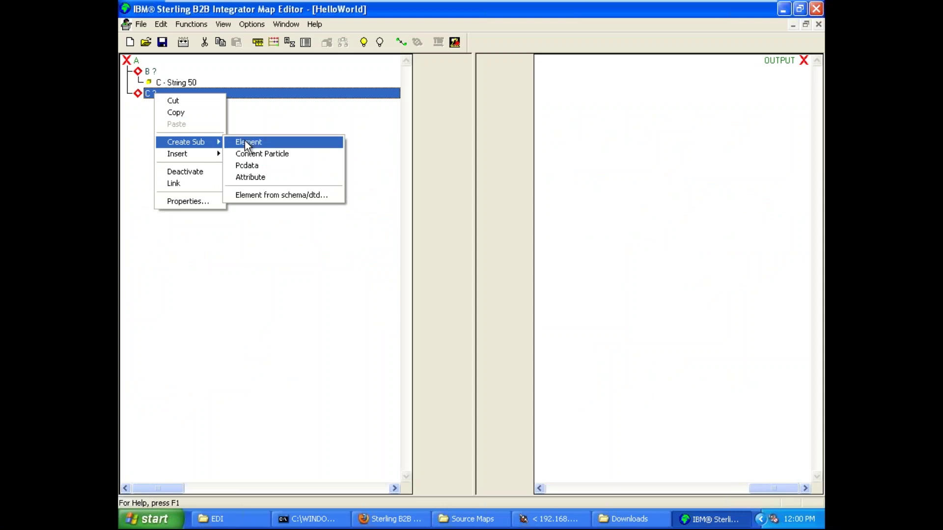
{"action": "left_click", "coordinate": [282, 167]}
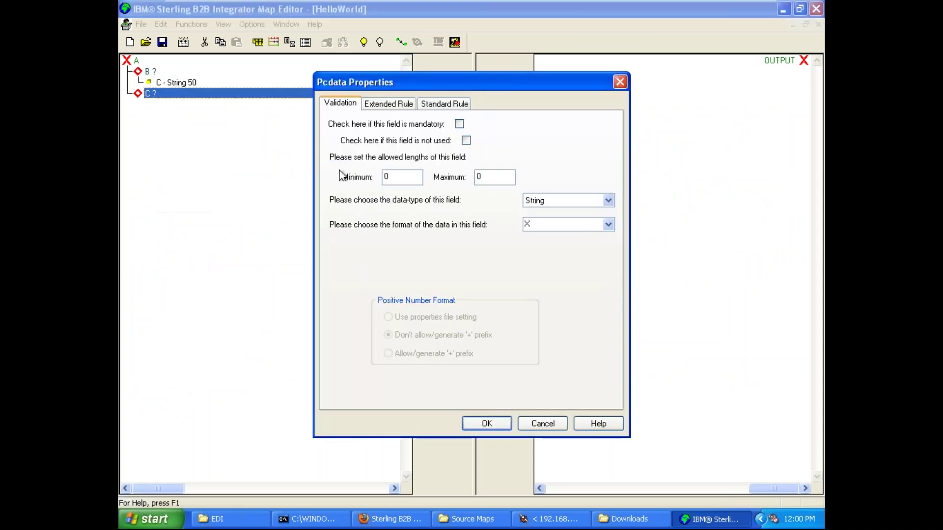
{"action": "key", "text": "BackSpace"}
{"action": "type", "text": "50"}
{"action": "left_click", "coordinate": [488, 425]}
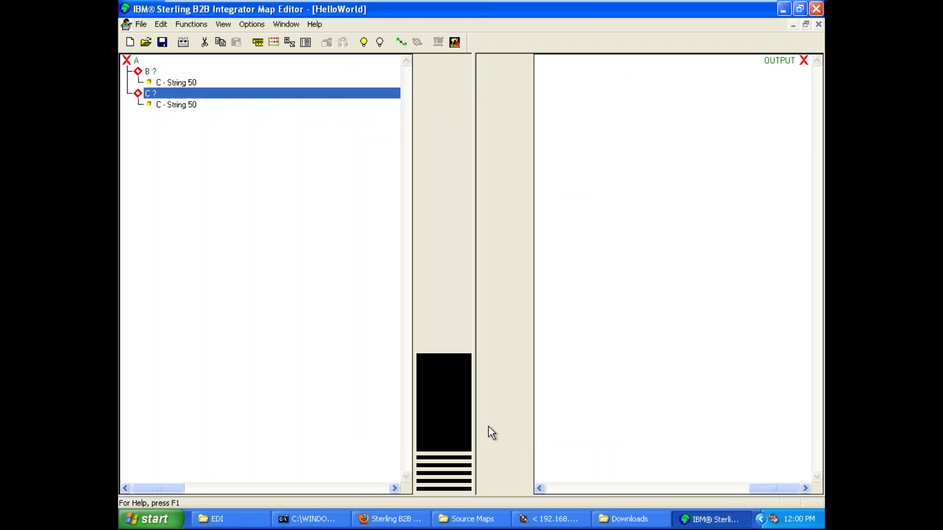
{"action": "left_click", "coordinate": [177, 106]}
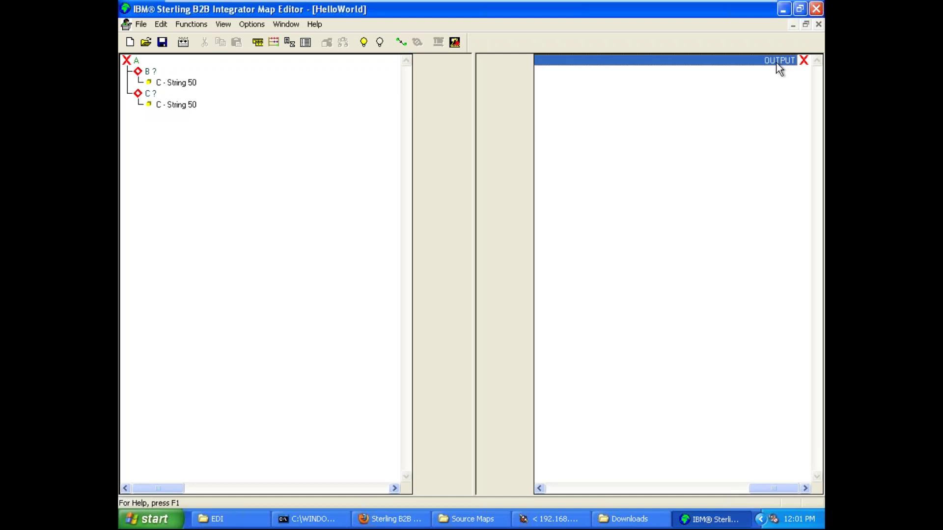
- Back in Paint, draw a vertical line down from XML and underline <X> and name =
{"action": "mouse_move", "coordinate": [753, 1]}
{"action": "left_click", "coordinate": [724, 9]}
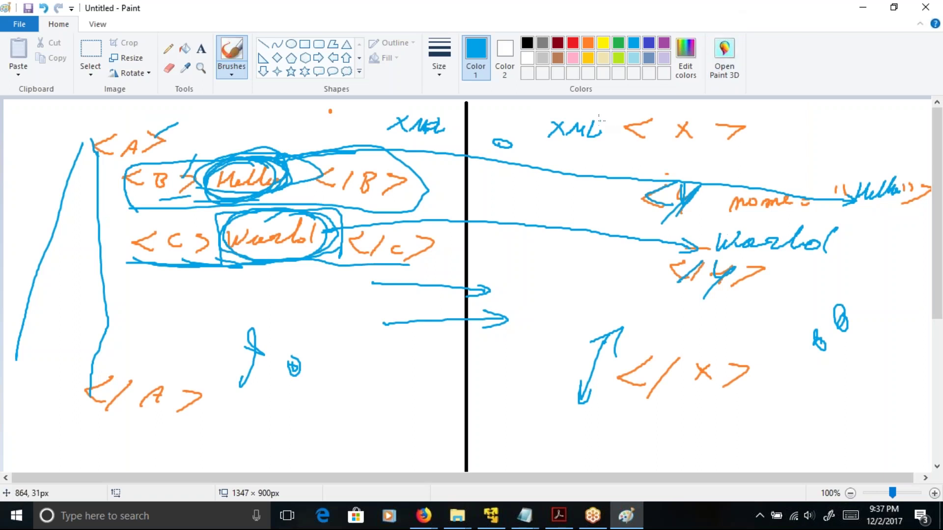
{"action": "mouse_move", "coordinate": [576, 131]}
{"action": "left_mouse_down"}
{"action": "mouse_move", "coordinate": [581, 262]}
{"action": "mouse_move", "coordinate": [552, 340]}
{"action": "left_mouse_up"}
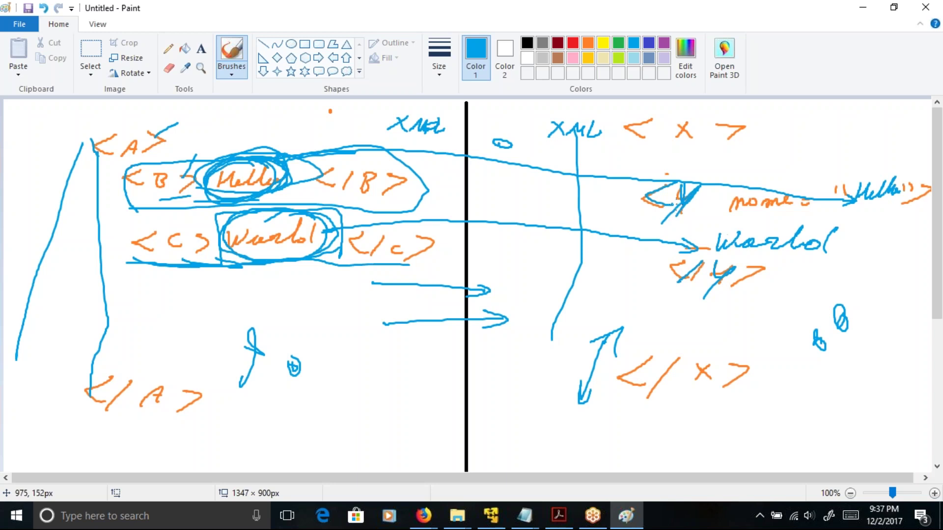
{"action": "left_click_drag", "start_coordinate": [675, 146], "coordinate": [724, 142]}
{"action": "left_click_drag", "start_coordinate": [726, 224], "coordinate": [825, 208]}
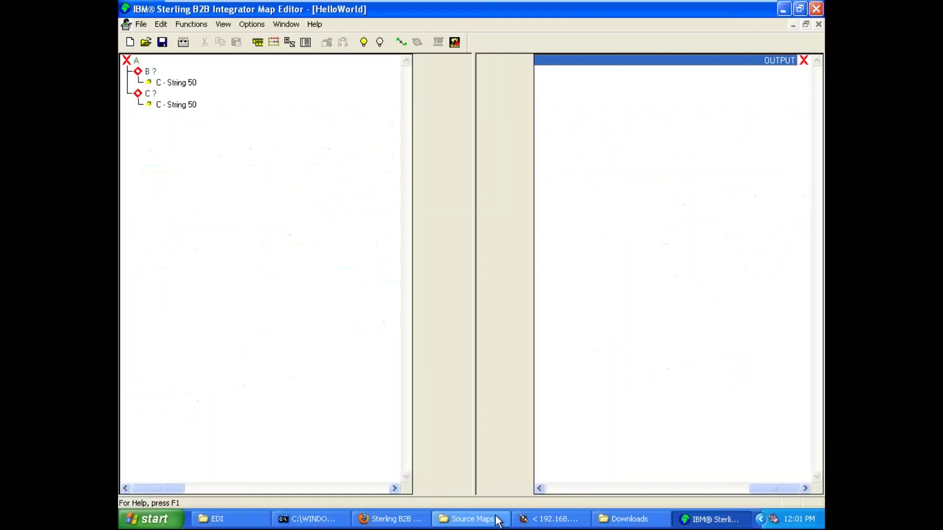
- Rename the output root to X, with tag X
{"action": "right_click", "coordinate": [784, 63]}
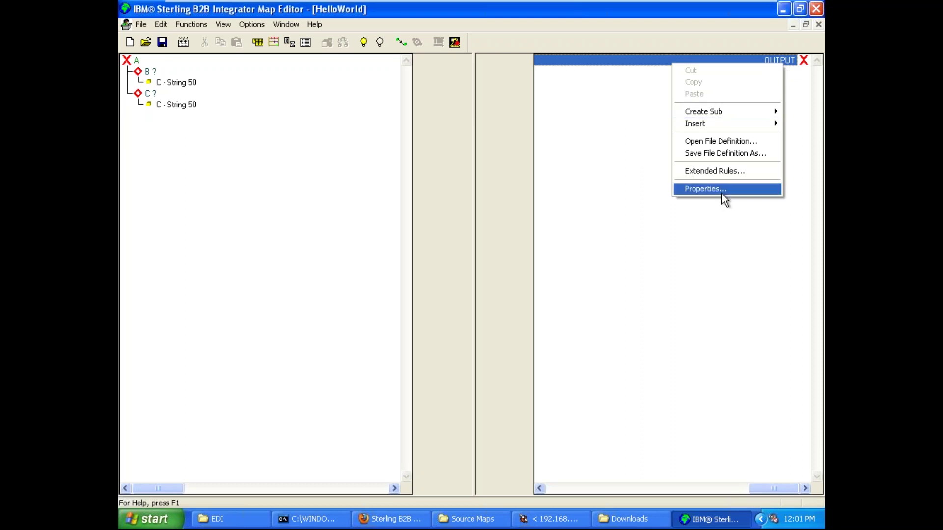
{"action": "left_click", "coordinate": [723, 191]}
{"action": "key", "text": "BackSpace"}
{"action": "type", "text": "X"}
{"action": "left_click", "coordinate": [361, 122]}
{"action": "type", "text": "X"}
{"action": "left_click", "coordinate": [494, 400]}
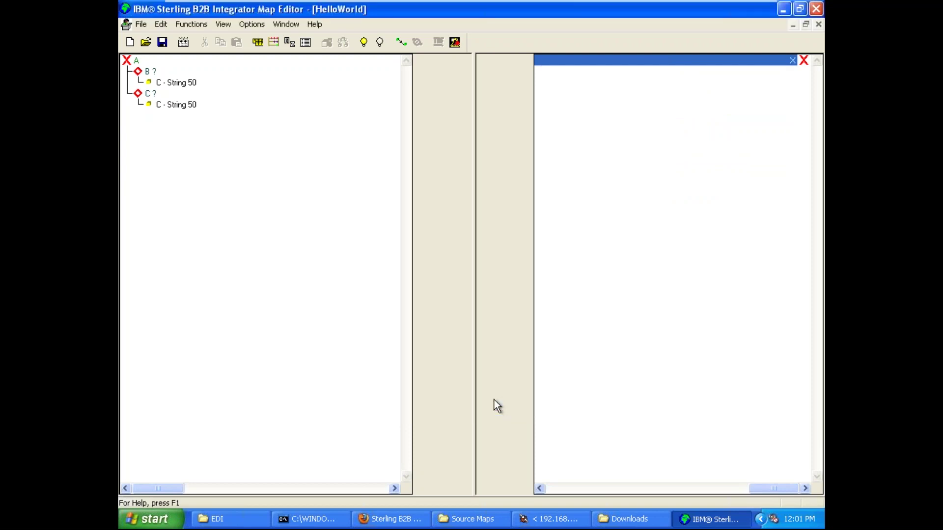
- Add a child element Y, with tag Y, under the X root
{"action": "right_click", "coordinate": [784, 65]}
{"action": "mouse_move", "coordinate": [761, 113]}
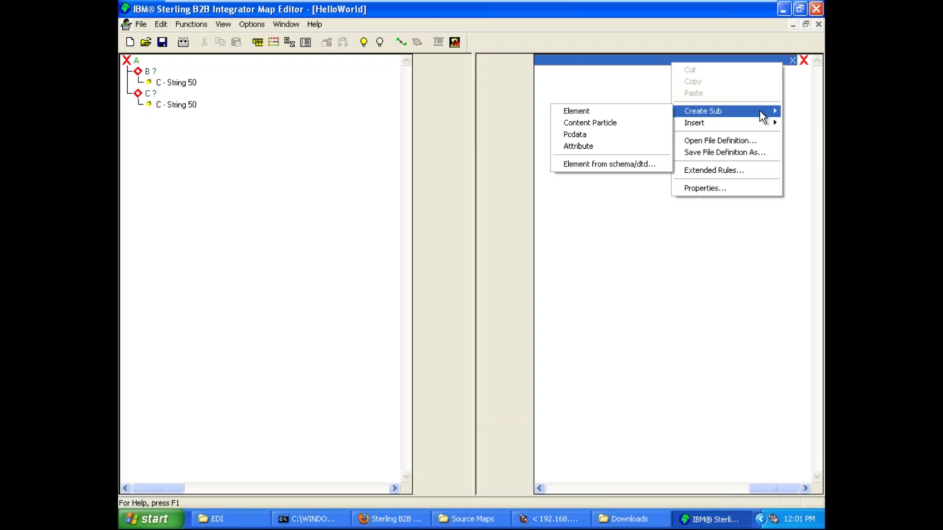
{"action": "left_click", "coordinate": [585, 112]}
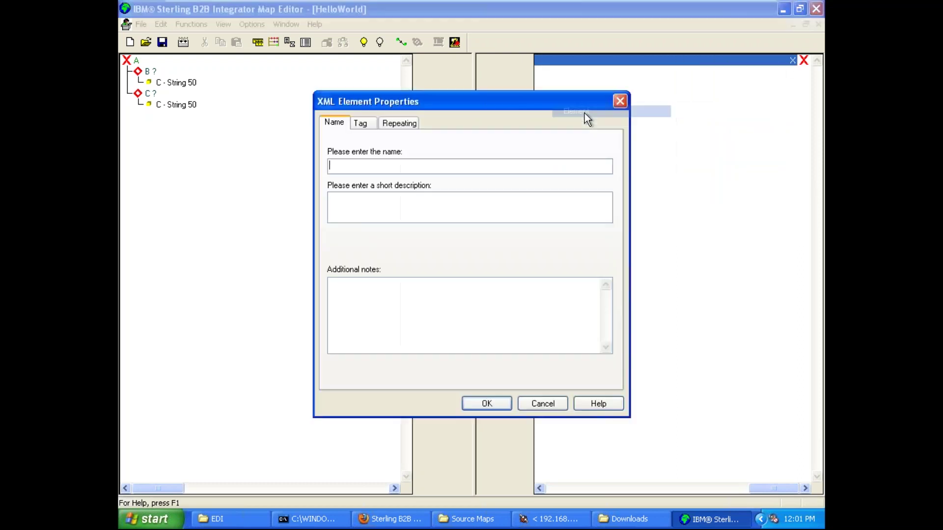
{"action": "type", "text": "Y"}
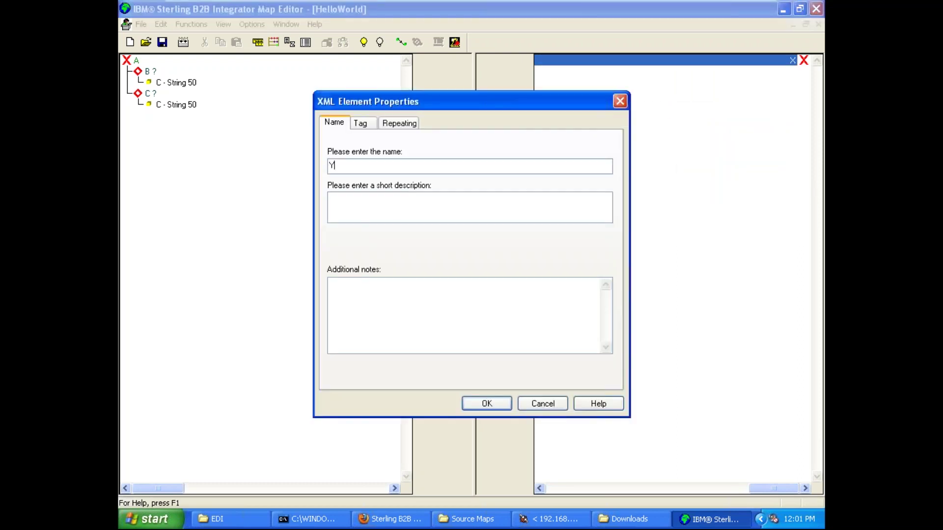
{"action": "left_click", "coordinate": [362, 123]}
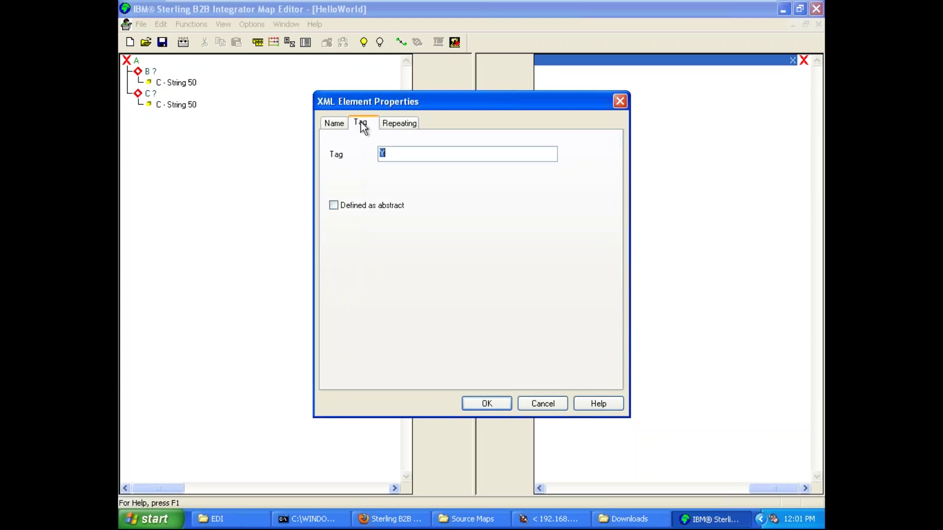
{"action": "left_click", "coordinate": [395, 124]}
{"action": "left_click", "coordinate": [499, 403]}
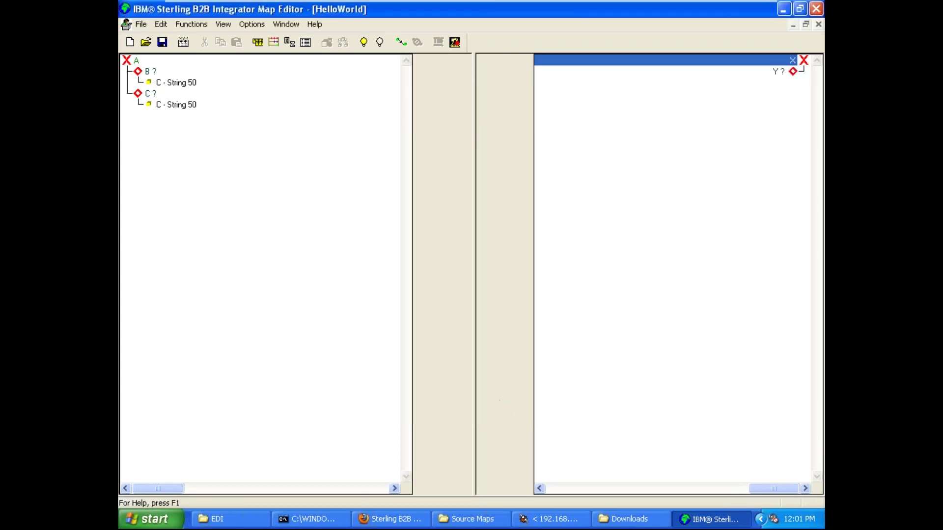
- Add an attribute 'name' to element Y with a String maximum length of 50
{"action": "left_click", "coordinate": [788, 72]}
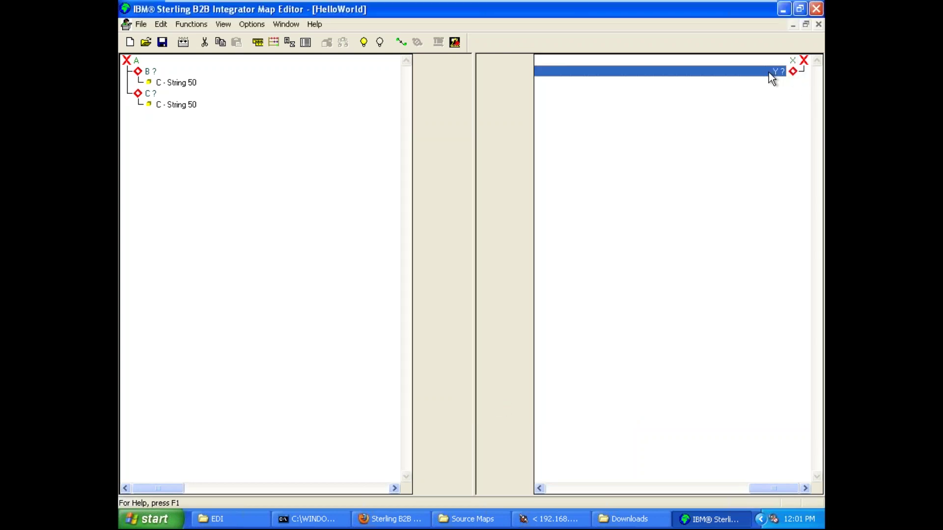
{"action": "left_click", "coordinate": [782, 61]}
{"action": "left_click", "coordinate": [775, 72]}
{"action": "right_click", "coordinate": [773, 74]}
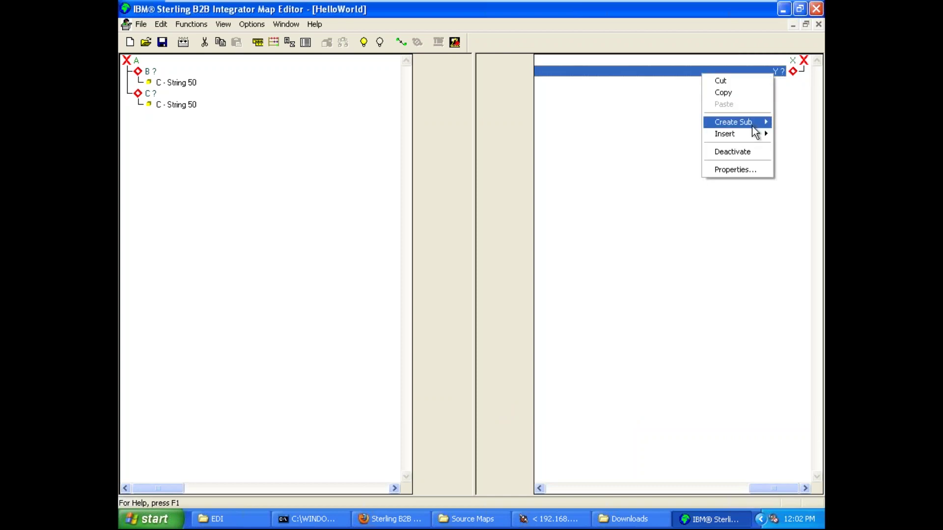
{"action": "mouse_move", "coordinate": [752, 125]}
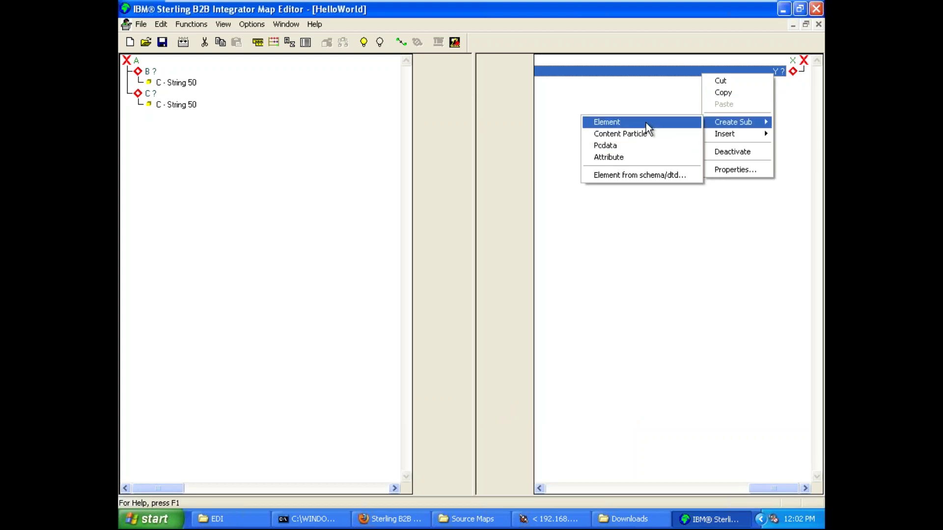
{"action": "left_click", "coordinate": [641, 156]}
{"action": "type", "text": "name"}
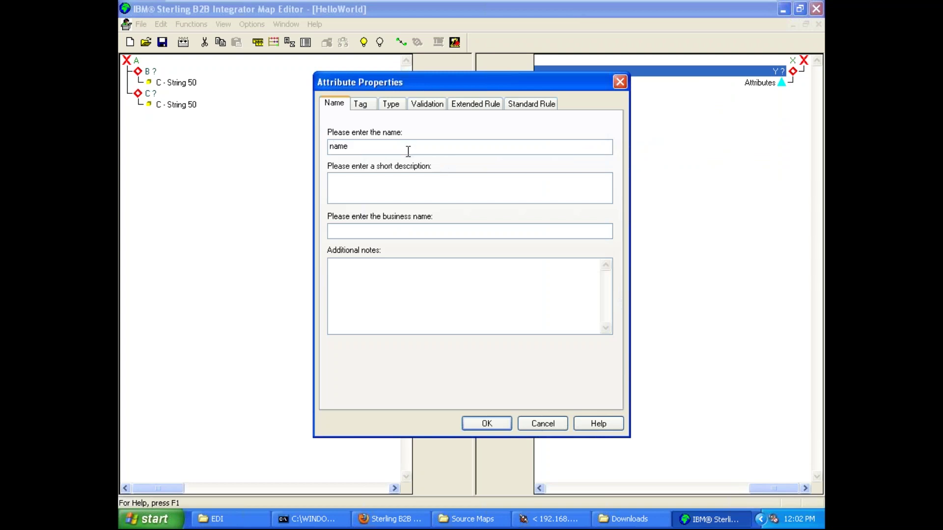
{"action": "left_click", "coordinate": [362, 108]}
{"action": "left_click", "coordinate": [397, 103]}
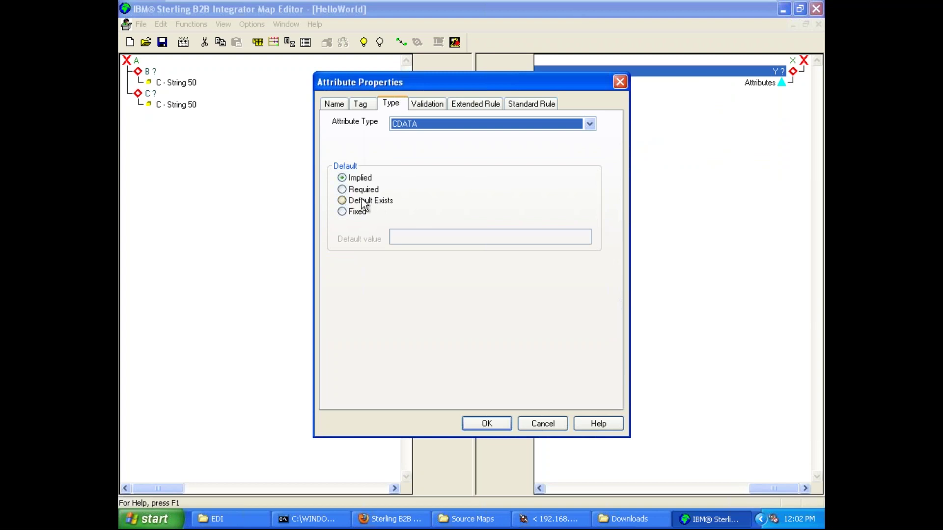
{"action": "left_click", "coordinate": [432, 106]}
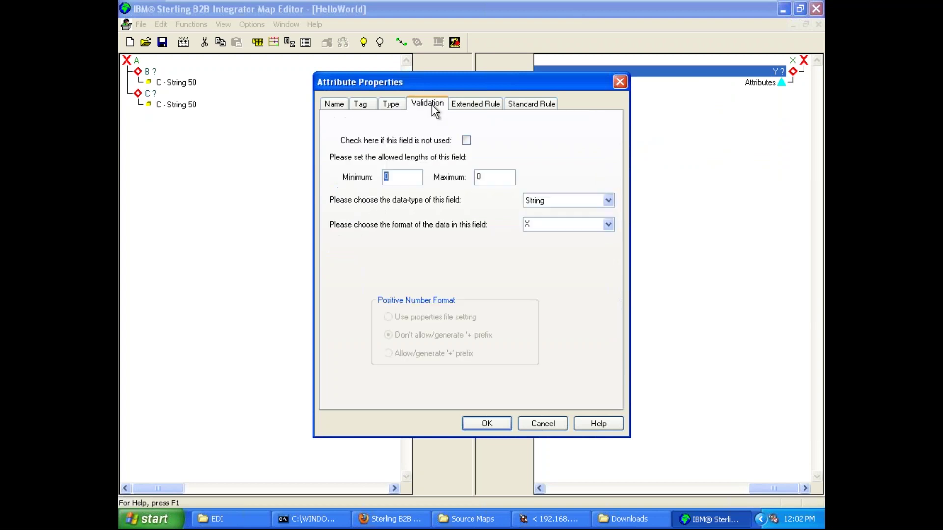
{"action": "left_click", "coordinate": [497, 181]}
{"action": "key", "text": "BackSpace"}
{"action": "type", "text": "50"}
{"action": "left_click", "coordinate": [493, 423]}
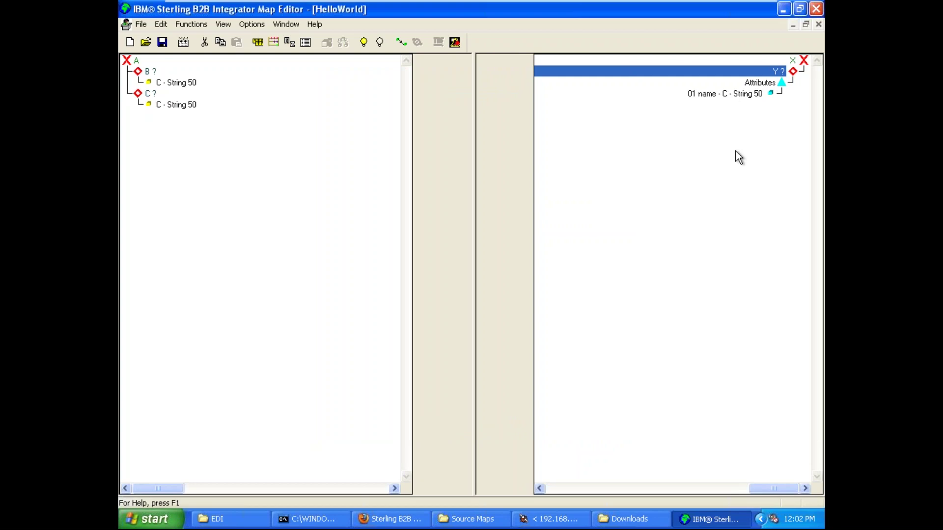
- Add a Pcdata field C with maximum length 50 under Y, above its attributes
{"action": "left_click", "coordinate": [768, 83]}
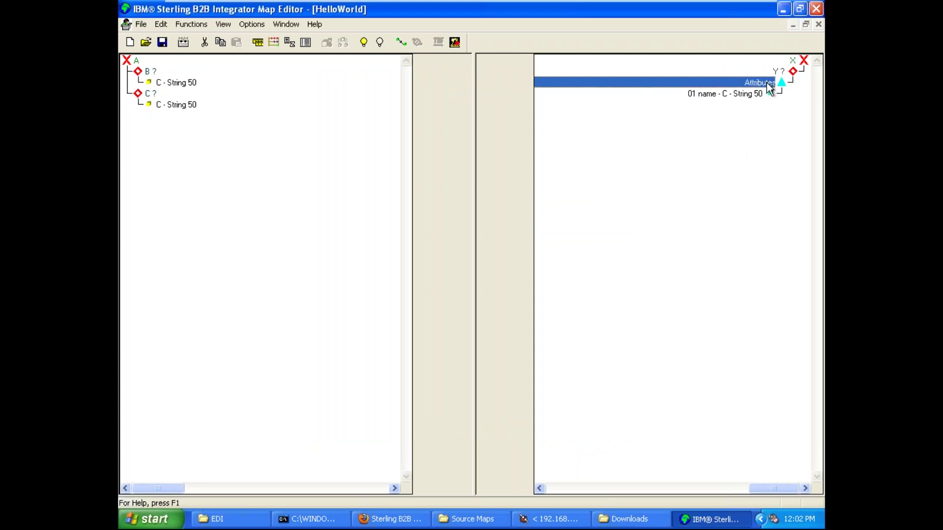
{"action": "left_click", "coordinate": [756, 94]}
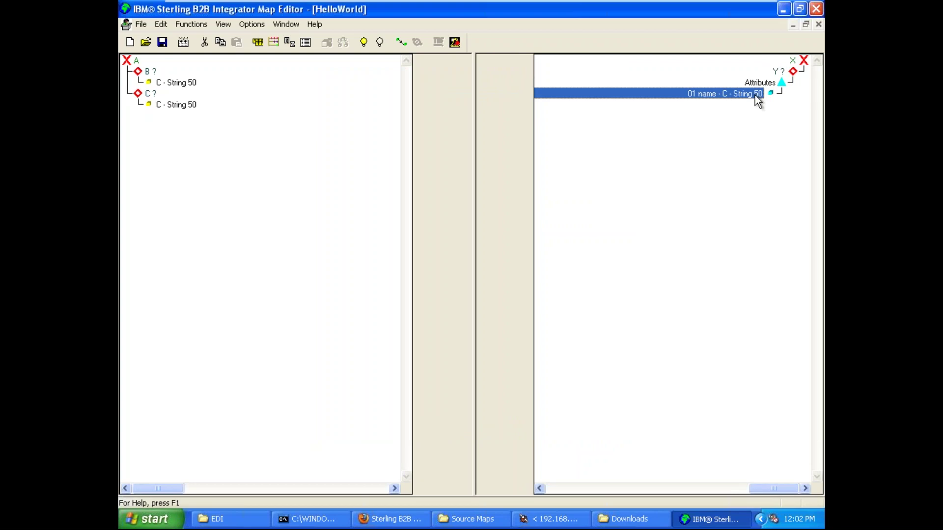
{"action": "right_click", "coordinate": [777, 72]}
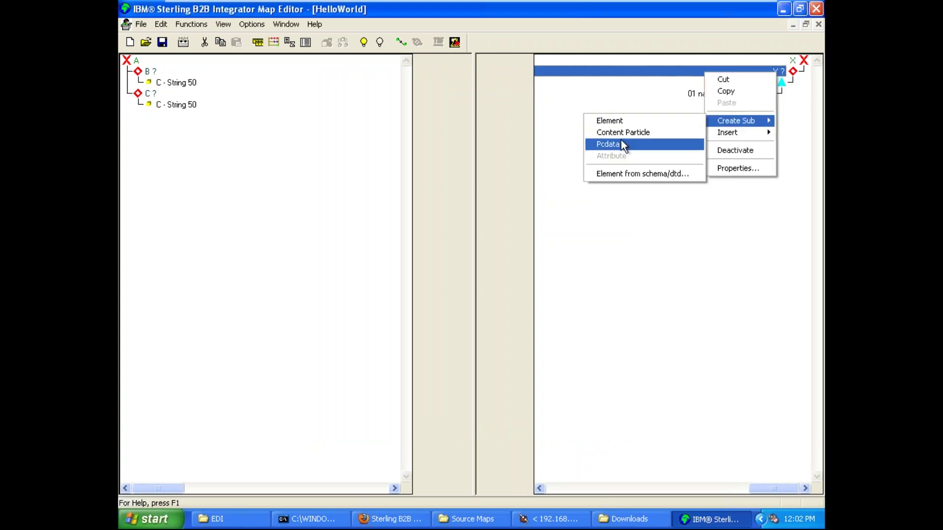
{"action": "left_click", "coordinate": [621, 142]}
{"action": "double_click", "coordinate": [486, 177]}
{"action": "key", "text": "BackSpace"}
{"action": "type", "text": "50"}
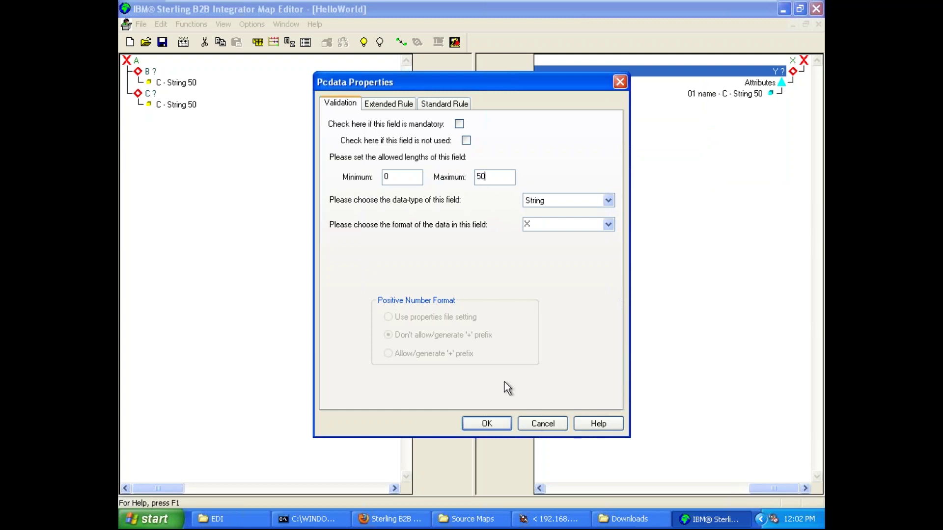
{"action": "left_click", "coordinate": [488, 422]}
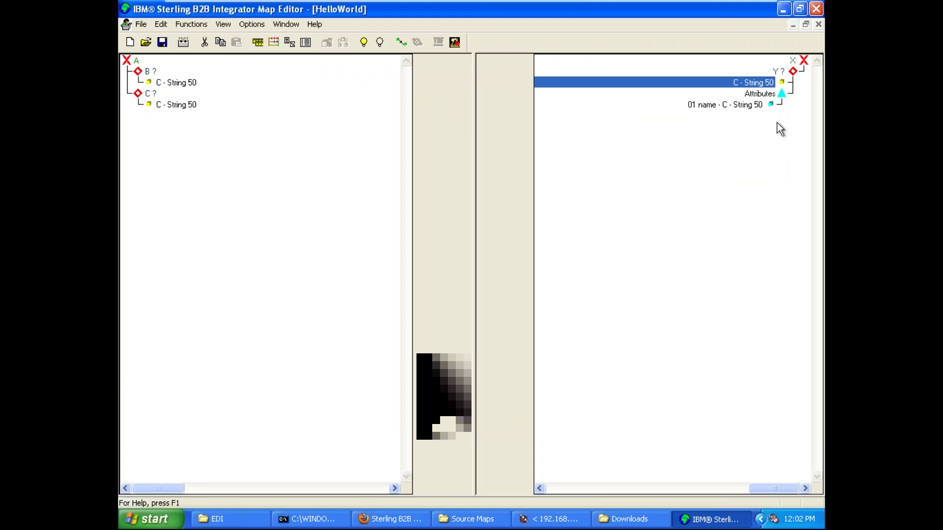
{"action": "left_click", "coordinate": [791, 57]}
{"action": "left_click", "coordinate": [789, 70]}
{"action": "left_click", "coordinate": [803, 58]}
{"action": "left_click", "coordinate": [790, 72]}
{"action": "left_click", "coordinate": [800, 61]}
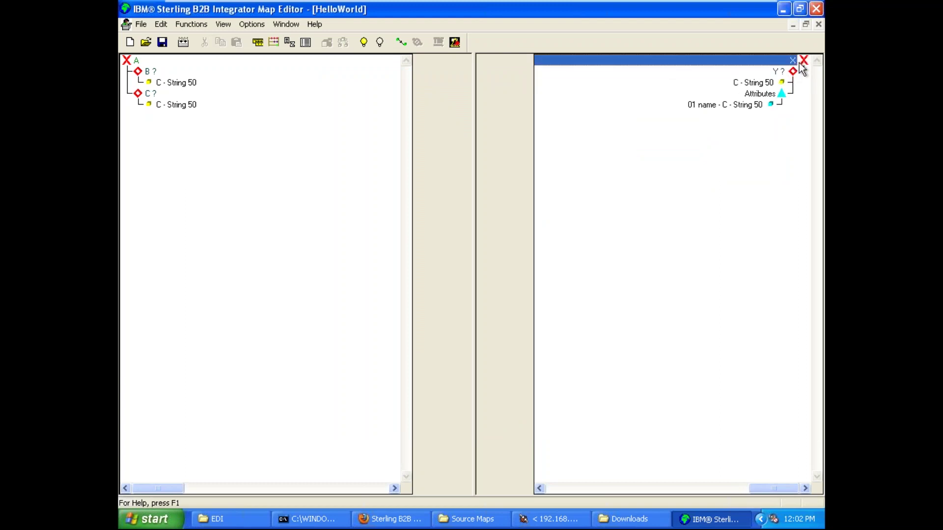
{"action": "left_click", "coordinate": [170, 84]}
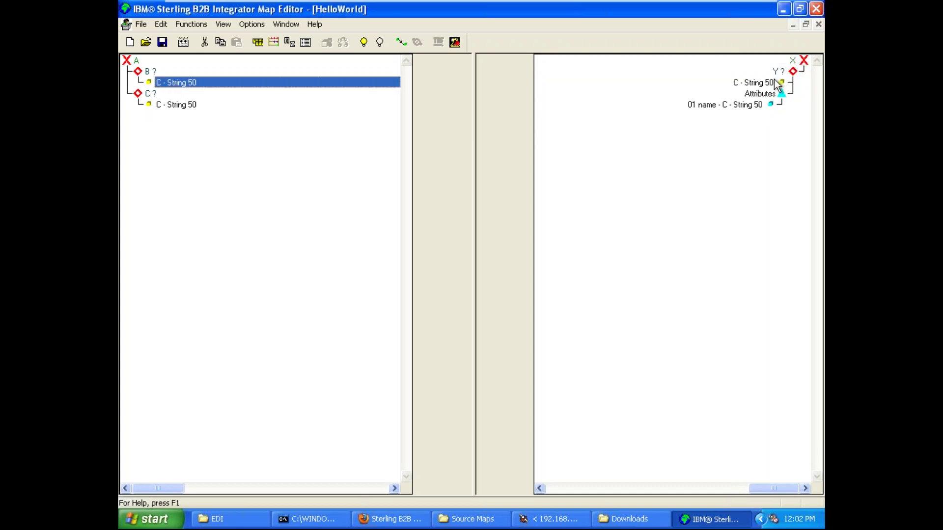
{"action": "left_click", "coordinate": [775, 81]}
{"action": "left_click", "coordinate": [184, 84]}
{"action": "left_click", "coordinate": [151, 72]}
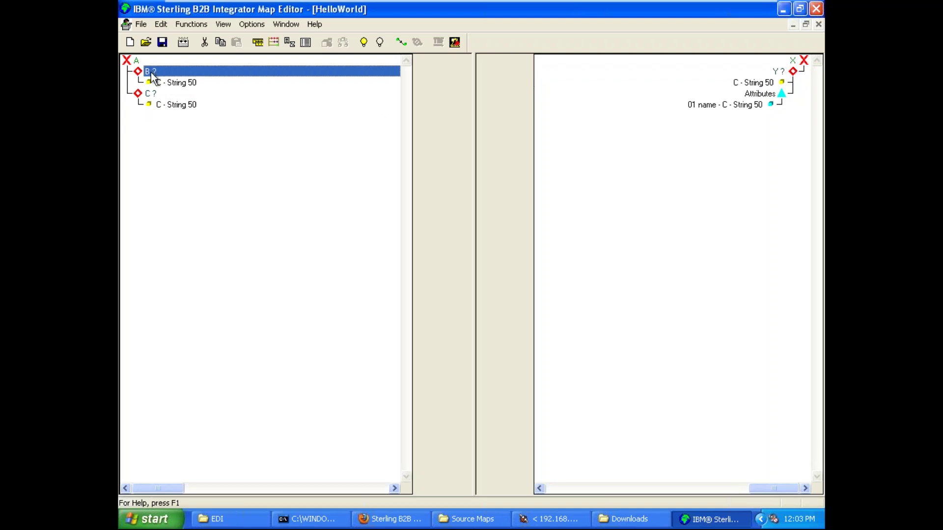
{"action": "left_click", "coordinate": [165, 84]}
{"action": "left_click", "coordinate": [750, 85]}
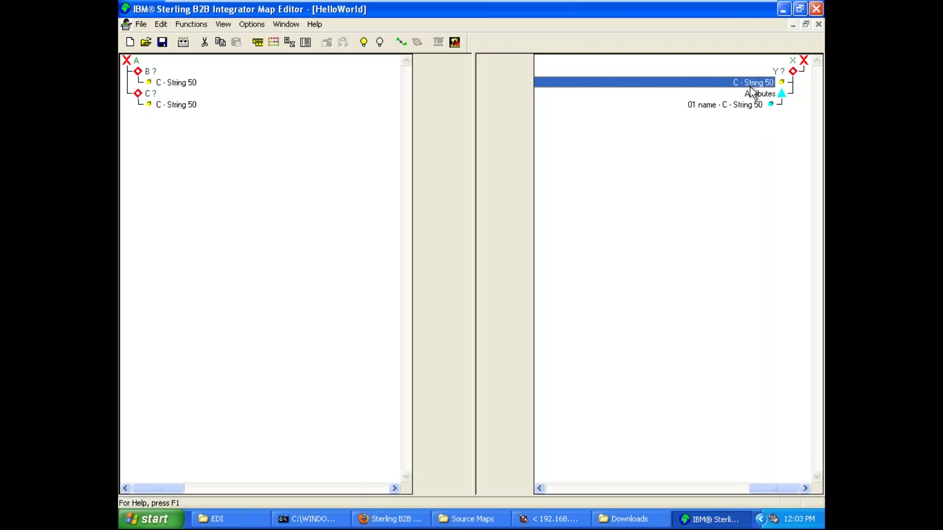
{"action": "left_click", "coordinate": [750, 94]}
{"action": "left_click", "coordinate": [747, 104]}
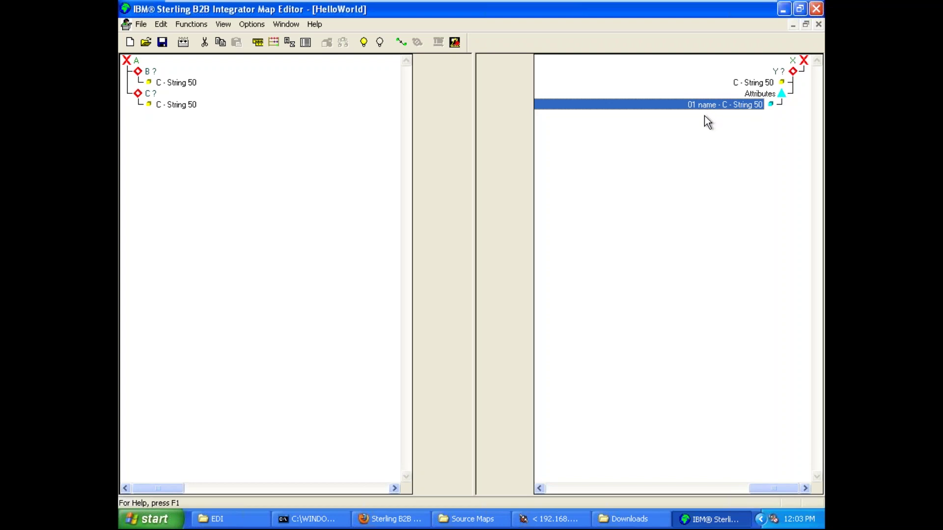
{"action": "left_click", "coordinate": [747, 81]}
{"action": "left_click", "coordinate": [735, 104]}
{"action": "left_click", "coordinate": [135, 61]}
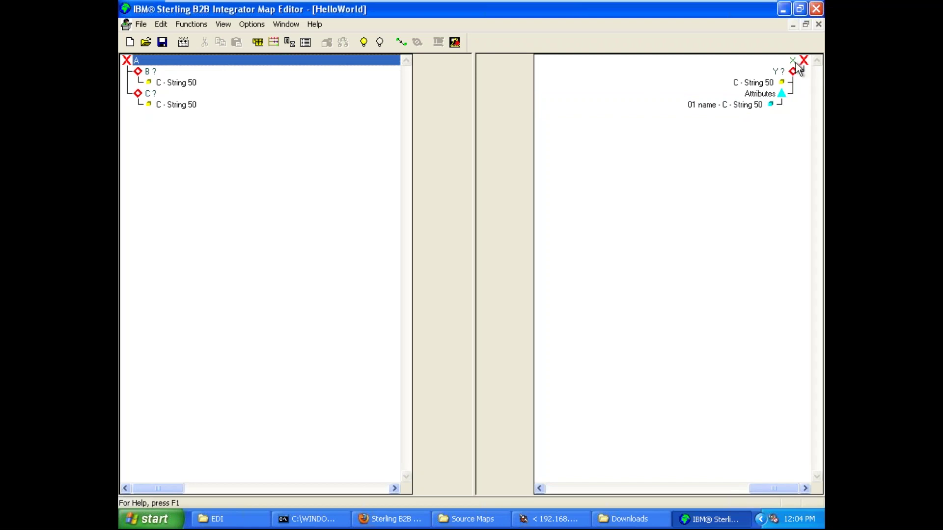
{"action": "left_click", "coordinate": [796, 62]}
{"action": "left_click_drag", "start_coordinate": [789, 72], "coordinate": [741, 106]}
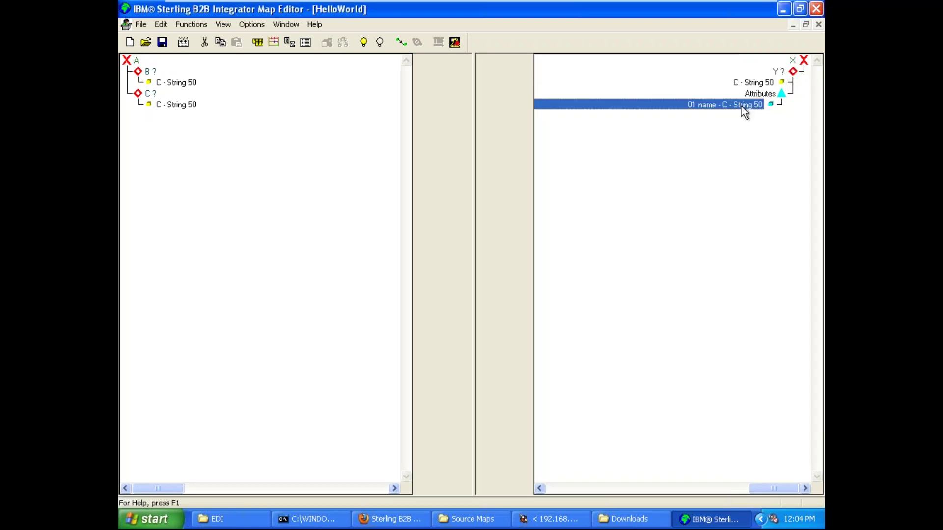
{"action": "left_click", "coordinate": [328, 140]}
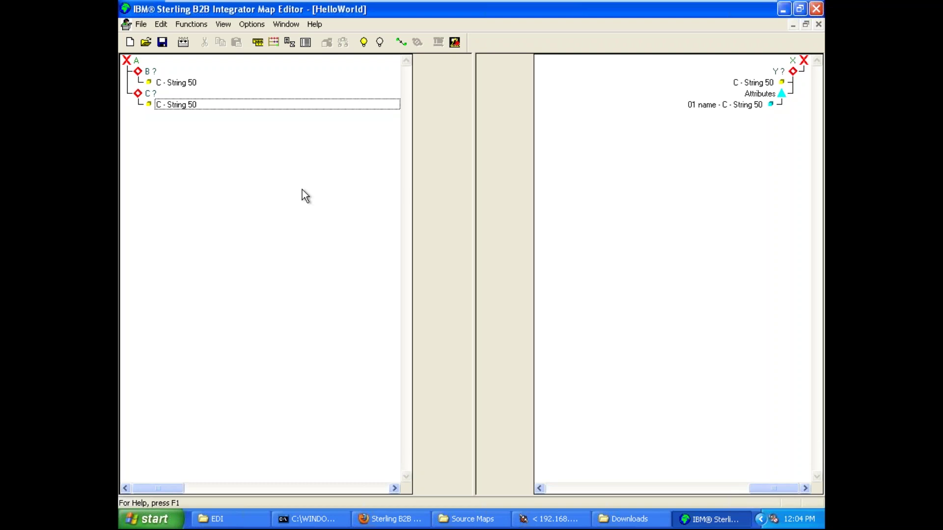
{"action": "left_click", "coordinate": [398, 44]}
- Turn on link mode, start linking B's C field, then switch to the Paint sketch
{"action": "left_click", "coordinate": [402, 44]}
{"action": "left_click_drag", "start_coordinate": [181, 82], "coordinate": [354, 451]}
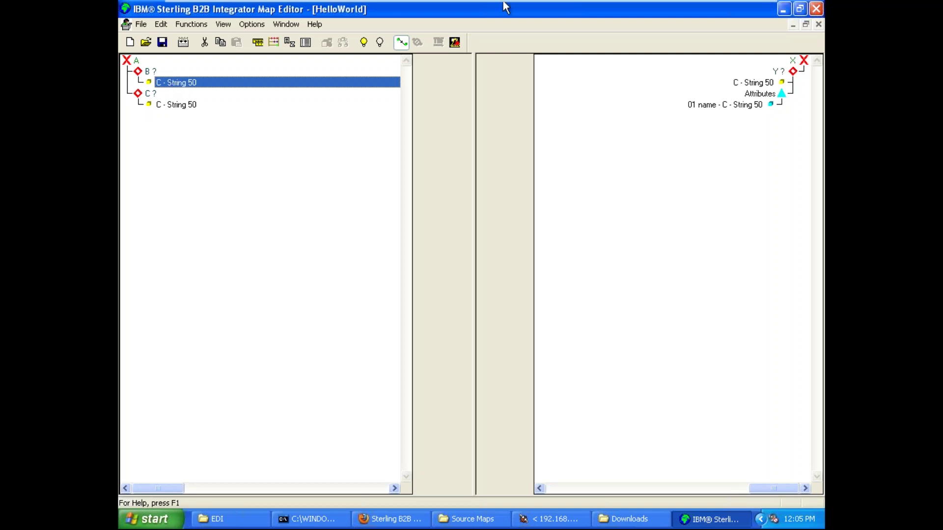
{"action": "left_click", "coordinate": [720, 7]}
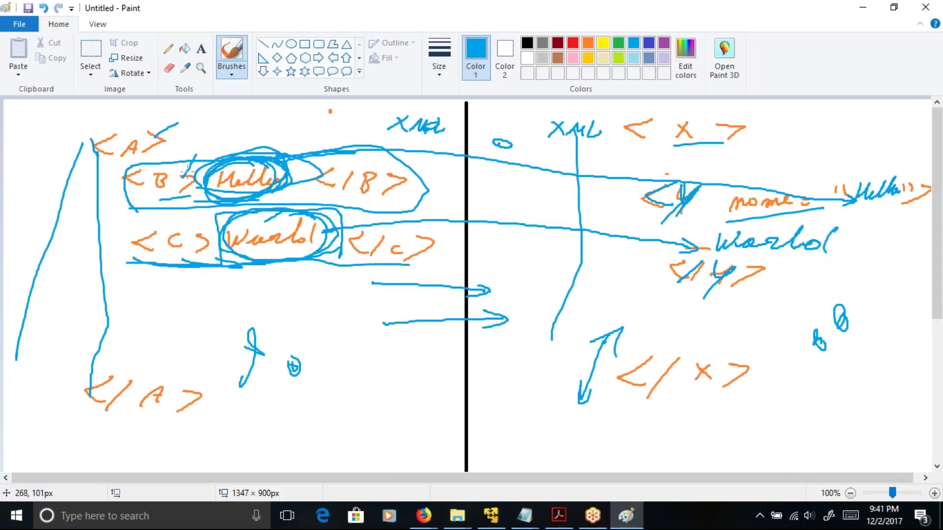
- Sketch arrows from Hello to the output name, then link B's C field to name
{"action": "mouse_move", "coordinate": [248, 152]}
{"action": "left_mouse_down"}
{"action": "mouse_move", "coordinate": [484, 131]}
{"action": "mouse_move", "coordinate": [690, 162]}
{"action": "mouse_move", "coordinate": [817, 157]}
{"action": "mouse_move", "coordinate": [869, 182]}
{"action": "mouse_move", "coordinate": [852, 179]}
{"action": "mouse_move", "coordinate": [872, 173]}
{"action": "left_mouse_up"}
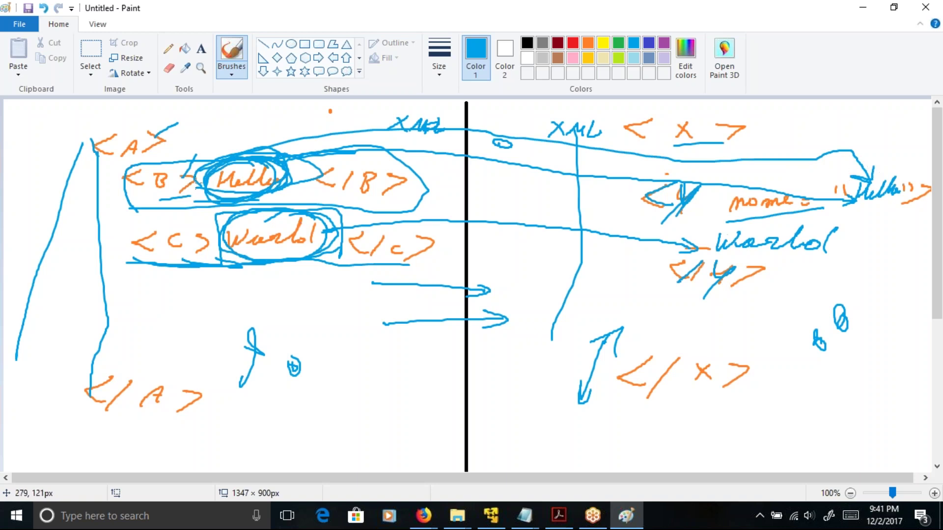
{"action": "mouse_move", "coordinate": [139, 150]}
{"action": "left_mouse_down"}
{"action": "mouse_move", "coordinate": [266, 149]}
{"action": "mouse_move", "coordinate": [199, 137]}
{"action": "left_mouse_up"}
{"action": "mouse_move", "coordinate": [290, 155]}
{"action": "left_mouse_down"}
{"action": "mouse_move", "coordinate": [494, 141]}
{"action": "mouse_move", "coordinate": [813, 157]}
{"action": "mouse_move", "coordinate": [859, 178]}
{"action": "left_mouse_up"}
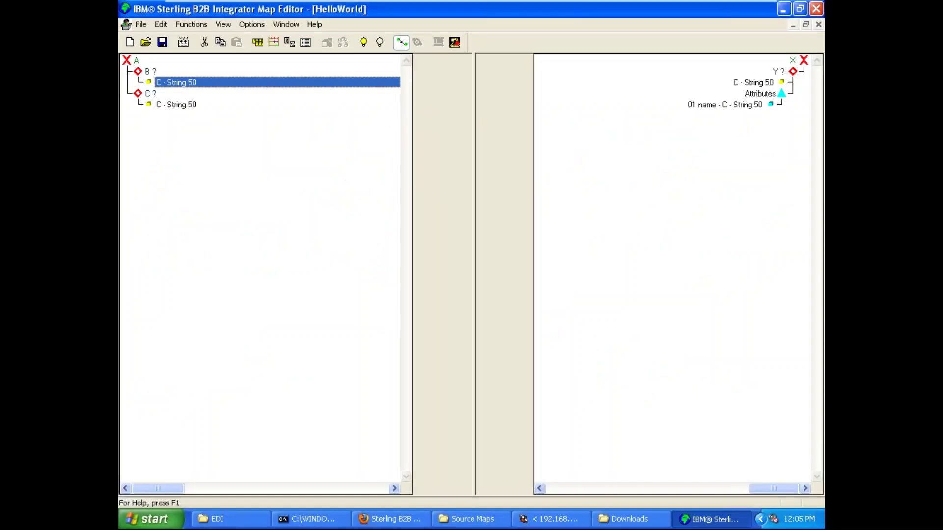
{"action": "mouse_move", "coordinate": [540, 142]}
{"action": "left_mouse_down"}
{"action": "mouse_move", "coordinate": [203, 81]}
{"action": "mouse_move", "coordinate": [620, 53]}
{"action": "mouse_move", "coordinate": [686, 108]}
{"action": "left_mouse_up"}
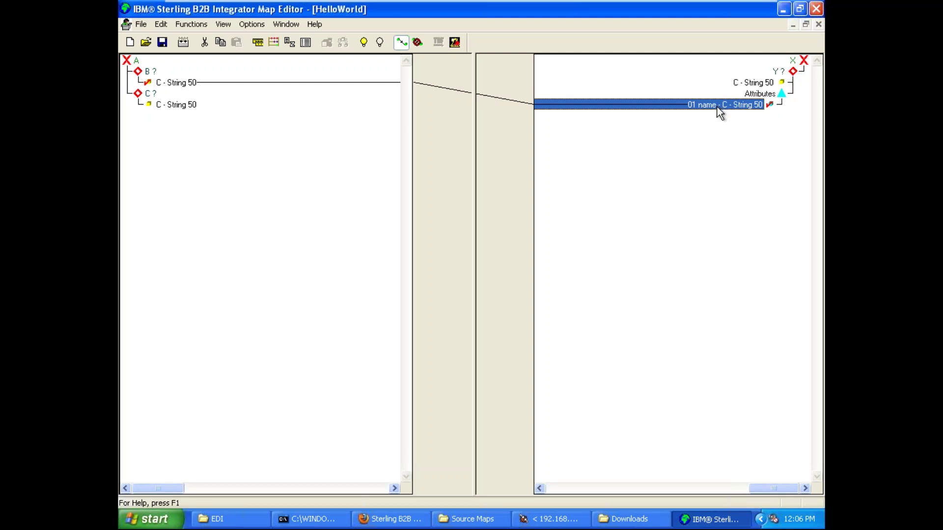
- Link input C's String 50 field to output Y's text field
{"action": "left_click_drag", "start_coordinate": [193, 105], "coordinate": [727, 84]}
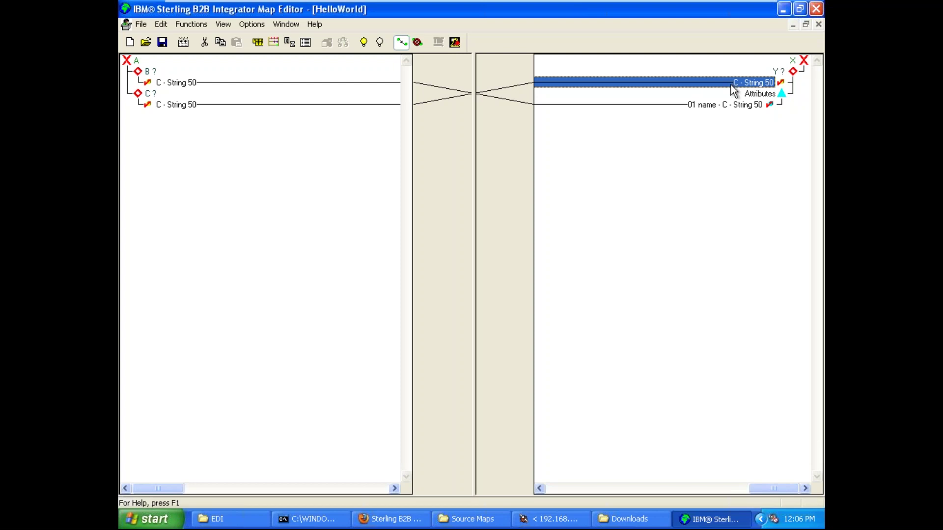
{"action": "left_click", "coordinate": [143, 28]}
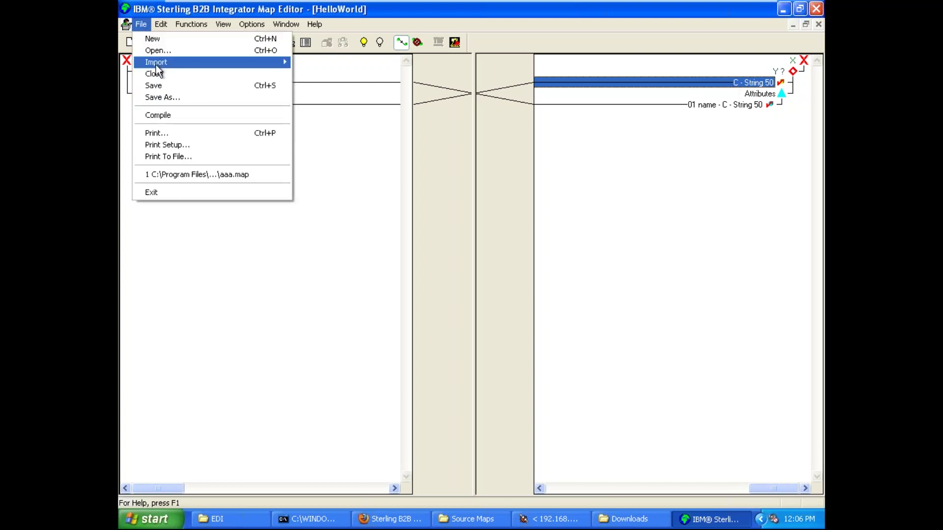
{"action": "left_click", "coordinate": [175, 85]}
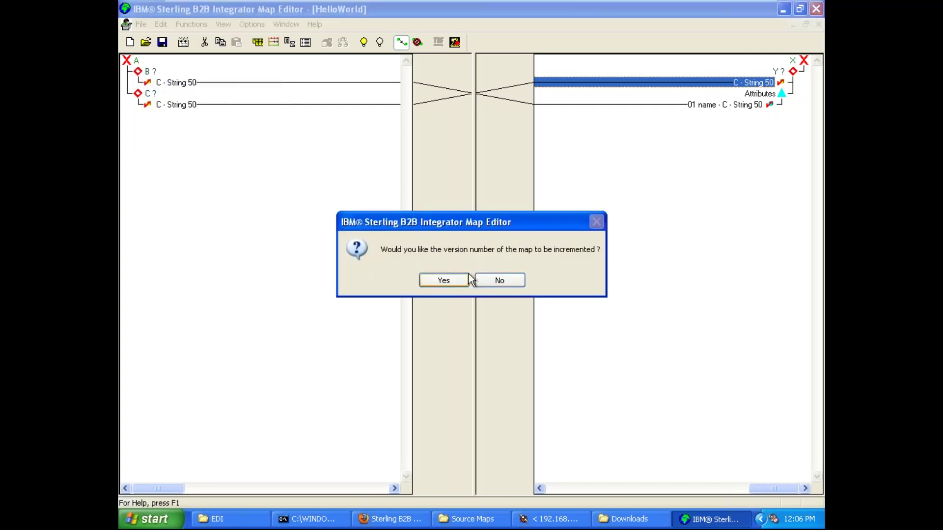
{"action": "left_click", "coordinate": [446, 278]}
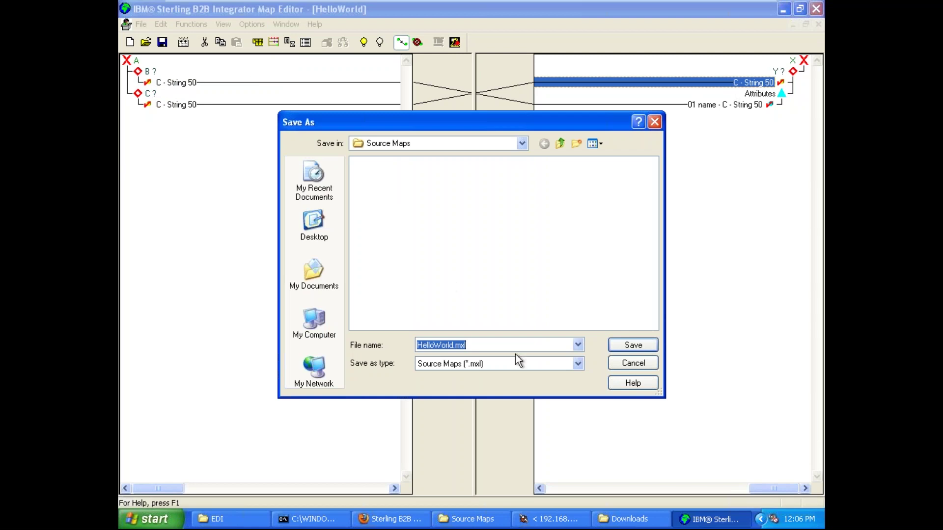
{"action": "left_click", "coordinate": [506, 346]}
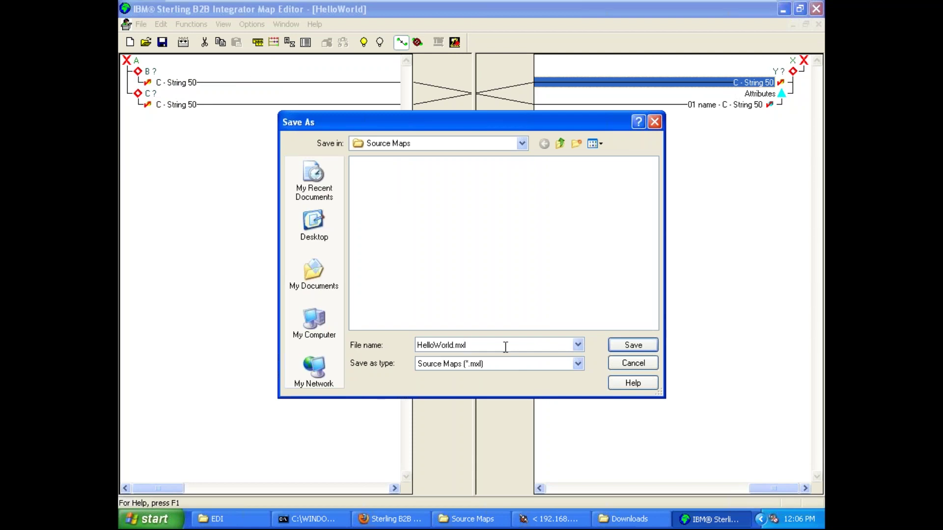
{"action": "left_click", "coordinate": [618, 348]}
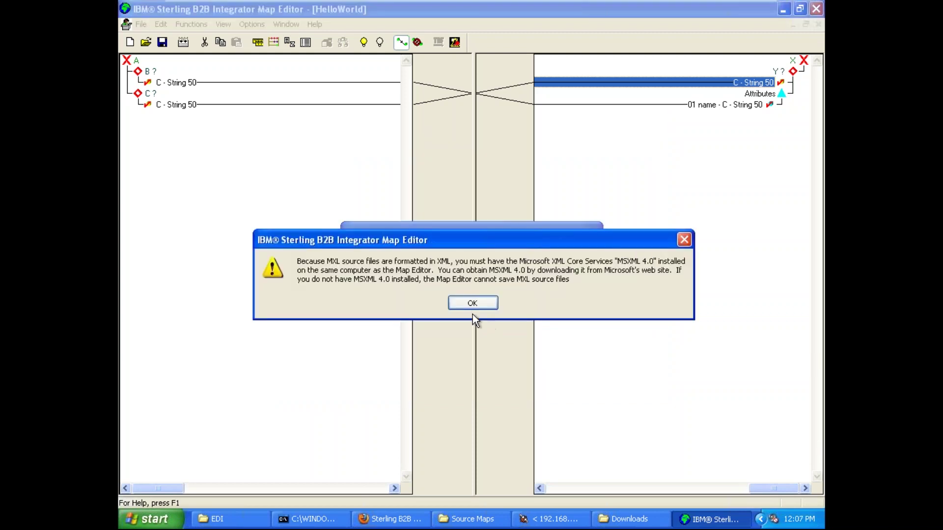
{"action": "left_click", "coordinate": [475, 303]}
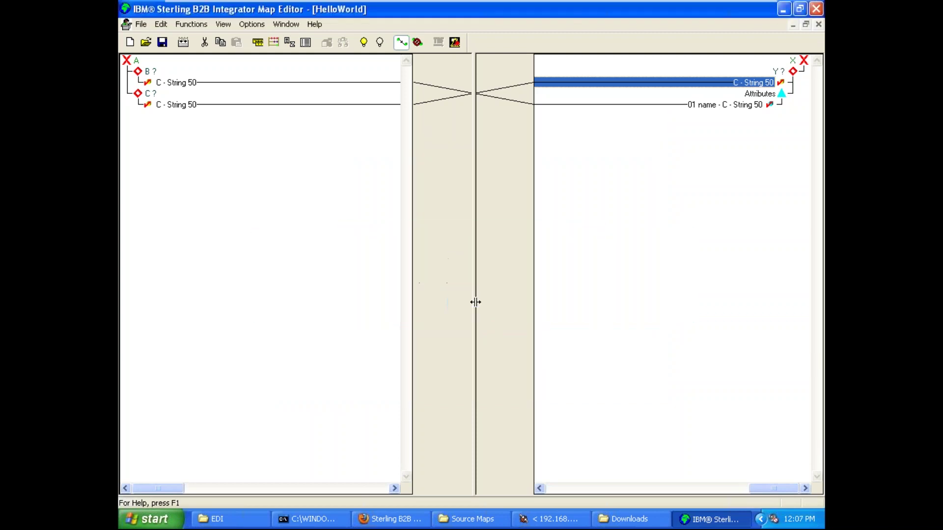
- Save the map with an incremented version as HelloWorld.map, type Source Maps (*.map)
{"action": "left_click", "coordinate": [141, 25]}
{"action": "left_click", "coordinate": [181, 89]}
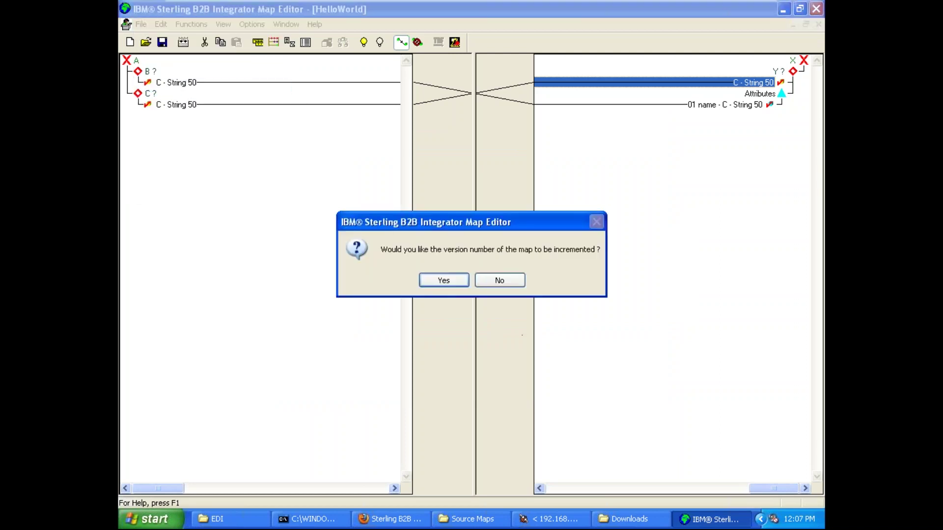
{"action": "left_click", "coordinate": [444, 280]}
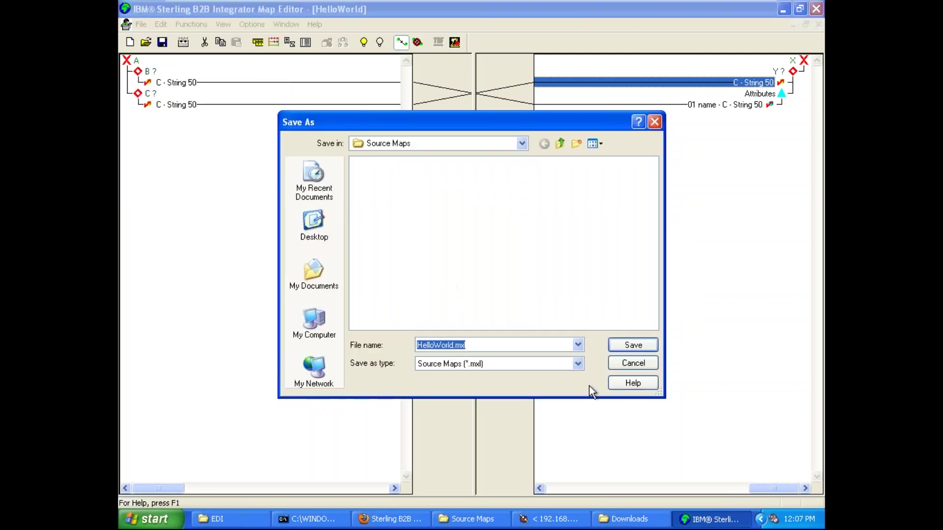
{"action": "left_click", "coordinate": [577, 364]}
{"action": "left_click", "coordinate": [526, 390]}
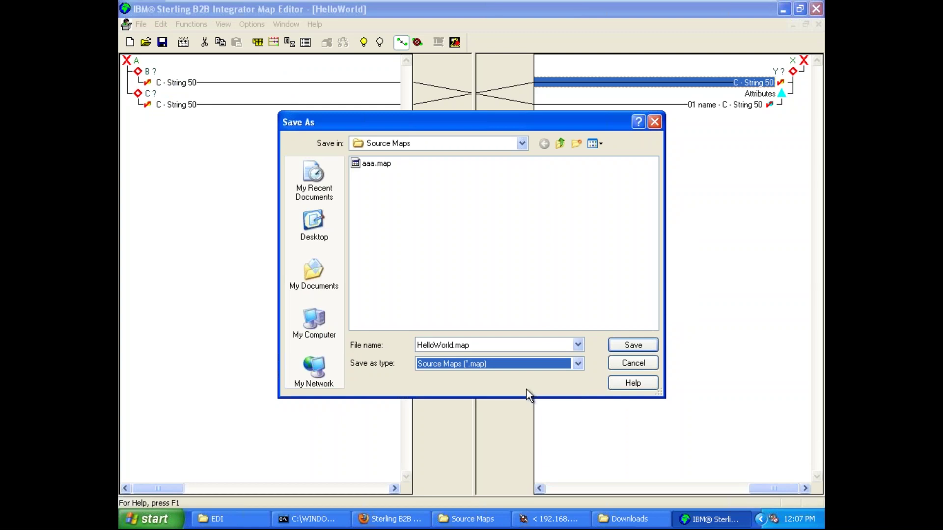
{"action": "left_click", "coordinate": [633, 345]}
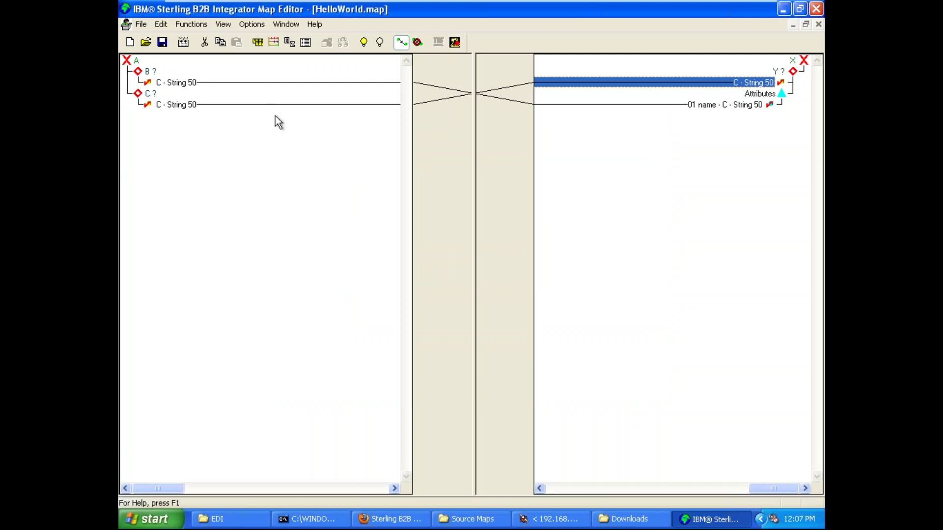
- Copy the source maps folder path from the Preferences Files tab, then cancel
{"action": "left_click", "coordinate": [266, 24]}
{"action": "left_click", "coordinate": [273, 39]}
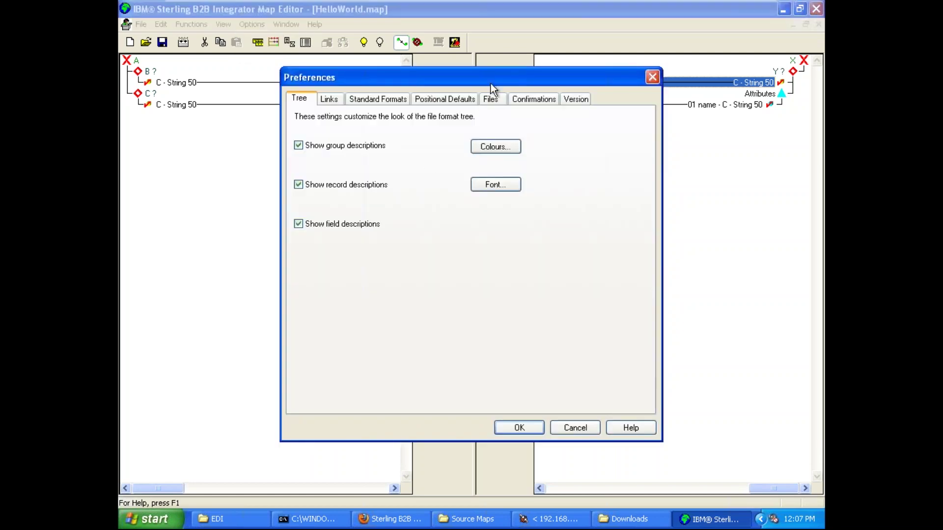
{"action": "left_click", "coordinate": [540, 100]}
{"action": "left_click", "coordinate": [491, 99]}
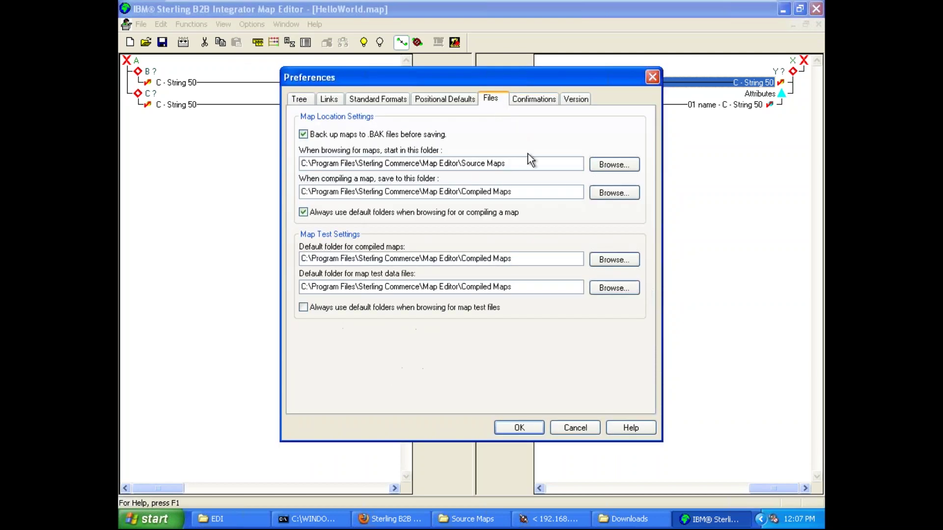
{"action": "left_click_drag", "start_coordinate": [524, 163], "coordinate": [212, 155]}
{"action": "key", "text": "ctrl+c"}
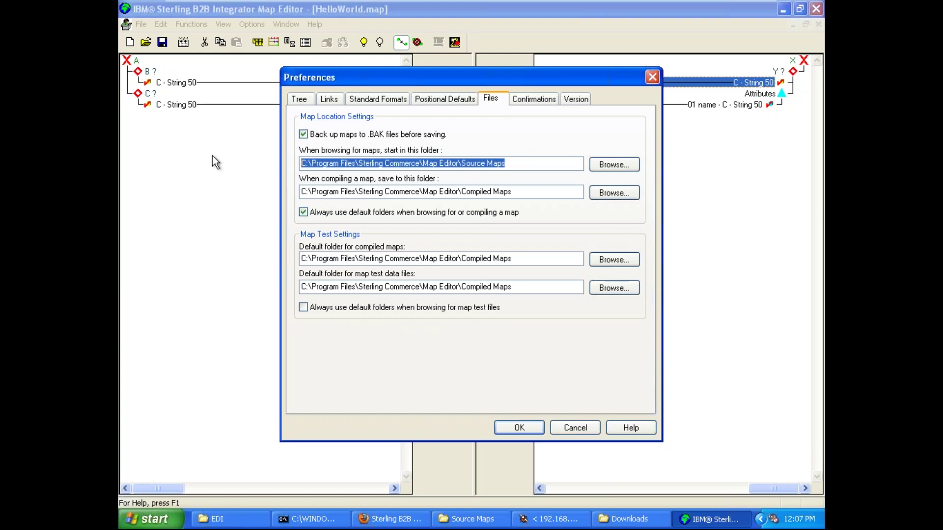
{"action": "left_click", "coordinate": [580, 430]}
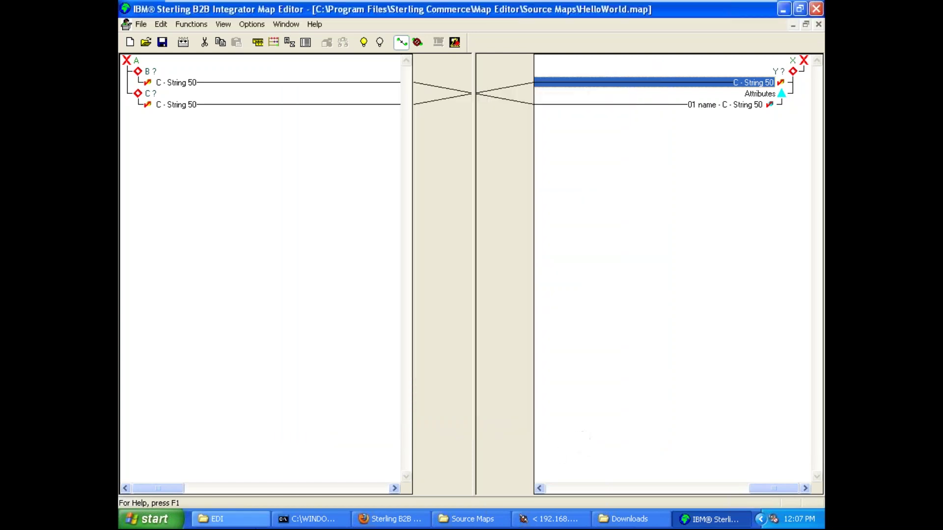
- Open that Source Maps folder path in Windows Explorer's address bar
{"action": "key", "text": "alt+Tab"}
{"action": "left_click", "coordinate": [413, 72]}
{"action": "key", "text": "ctrl+v"}
{"action": "key", "text": "Return"}
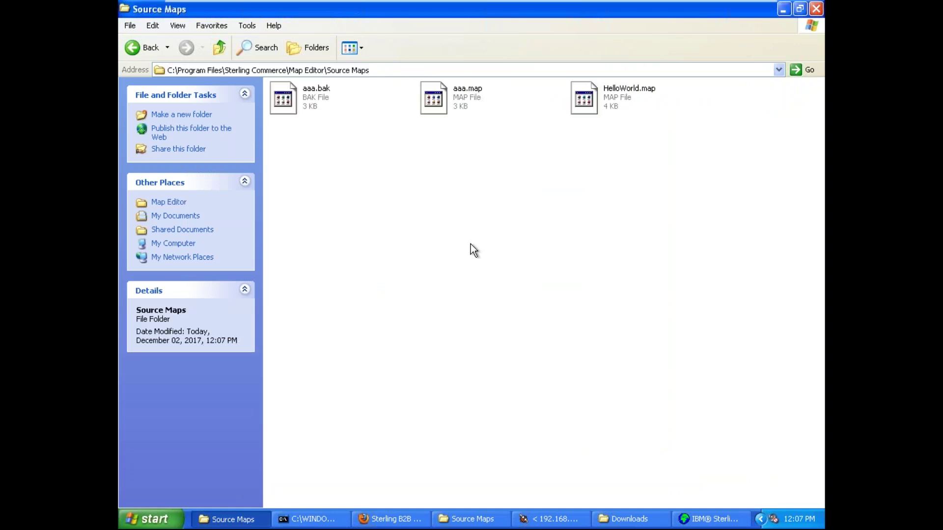
- Bring the Source Maps folder window forward in Explorer
{"action": "left_click", "coordinate": [140, 47]}
{"action": "left_click", "coordinate": [248, 520]}
{"action": "left_click", "coordinate": [474, 520]}
{"action": "left_click", "coordinate": [438, 65]}
{"action": "left_click", "coordinate": [439, 65]}
{"action": "left_click", "coordinate": [438, 65]}
{"action": "key", "text": "Return"}
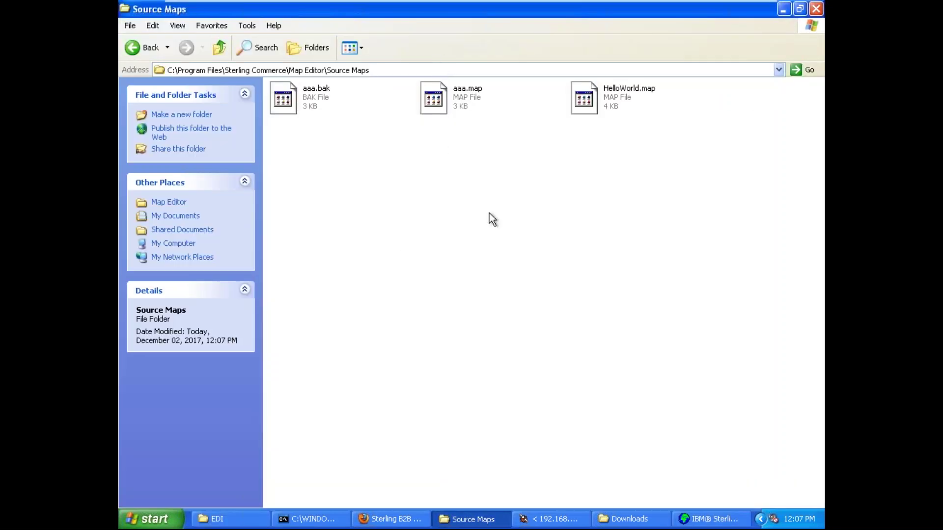
- Delete aaa.bak and aaa.map, leaving only HelloWorld.map in the folder
{"action": "left_click_drag", "start_coordinate": [522, 84], "coordinate": [292, 118]}
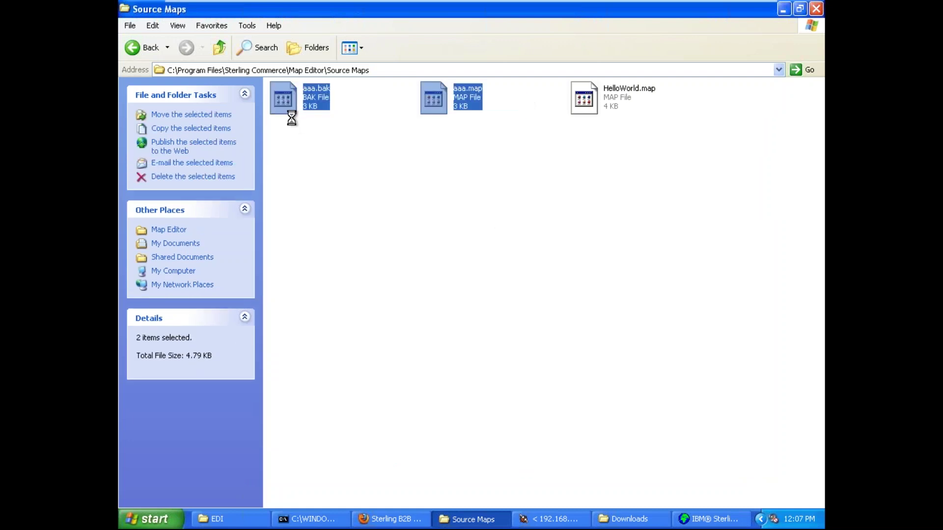
{"action": "key", "text": "Delete"}
{"action": "left_click", "coordinate": [509, 285]}
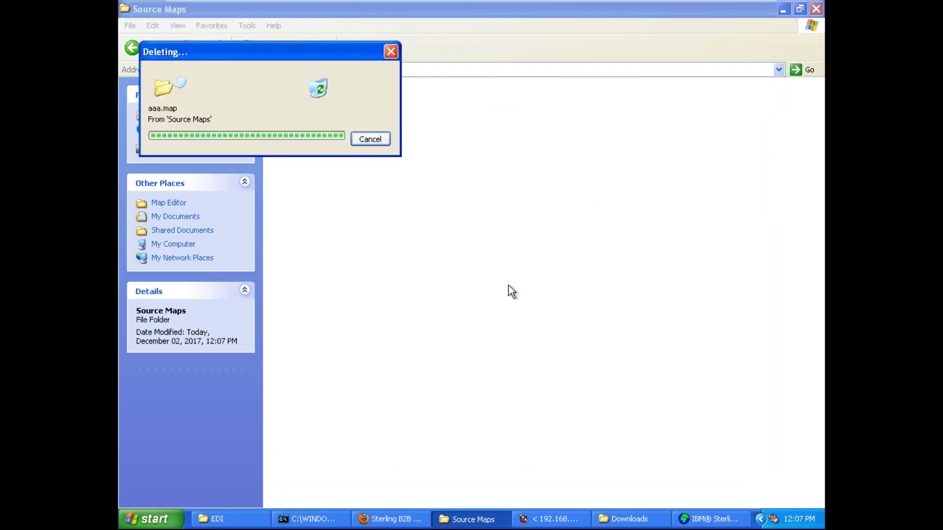
{"action": "left_click", "coordinate": [329, 102]}
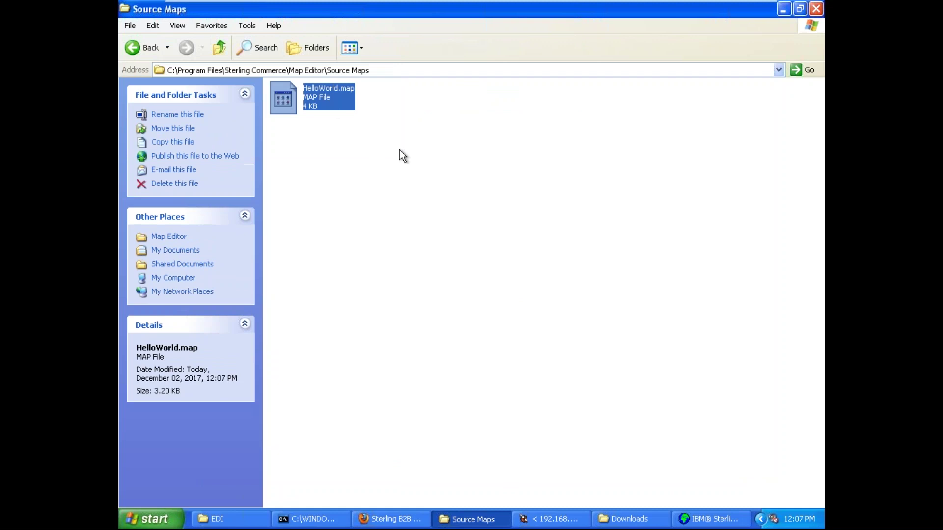
{"action": "left_click", "coordinate": [411, 155]}
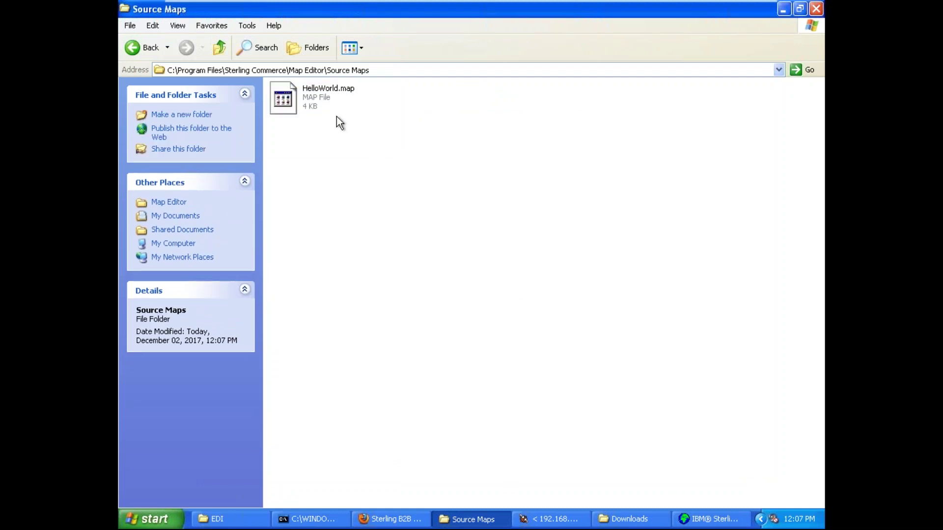
{"action": "left_click", "coordinate": [324, 100]}
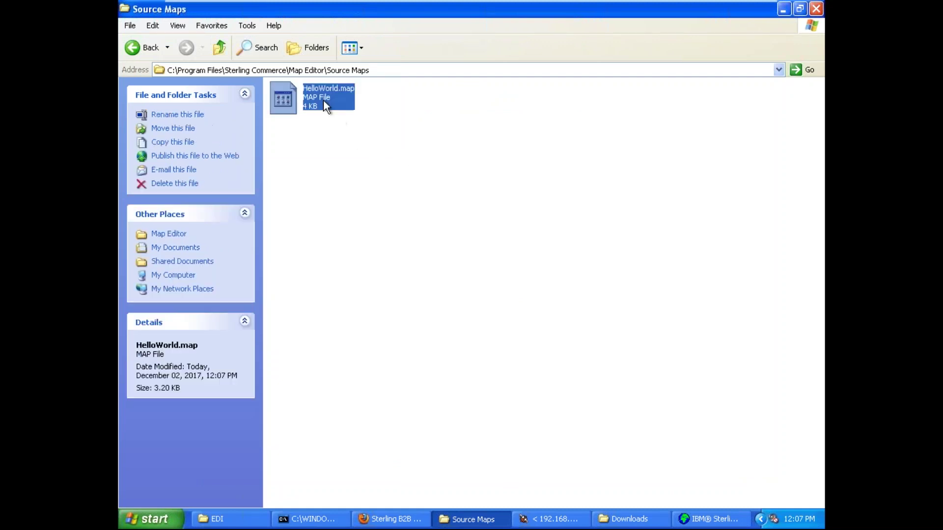
{"action": "left_click", "coordinate": [505, 271]}
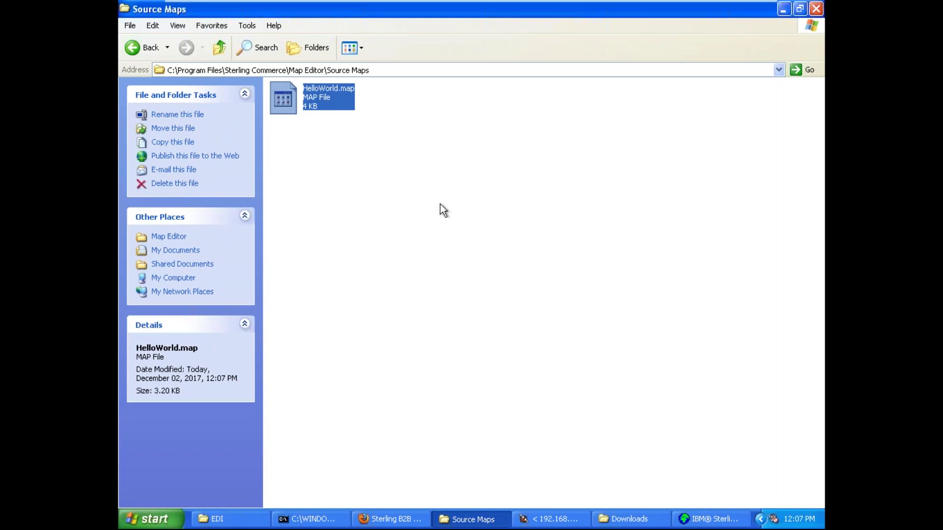
{"action": "left_click", "coordinate": [452, 211]}
- Check HelloWorld.map's details in Source Maps, then minimize the Explorer window
{"action": "left_click", "coordinate": [327, 98]}
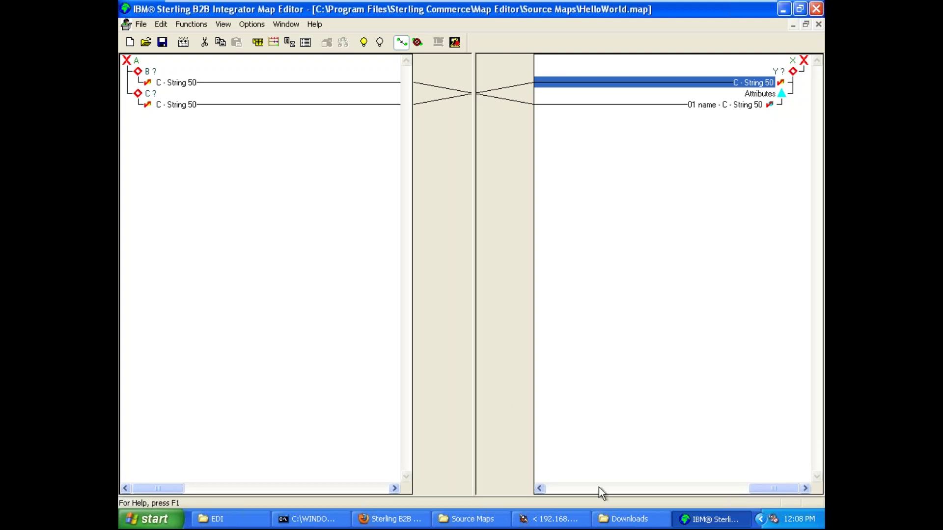
{"action": "left_click", "coordinate": [484, 519]}
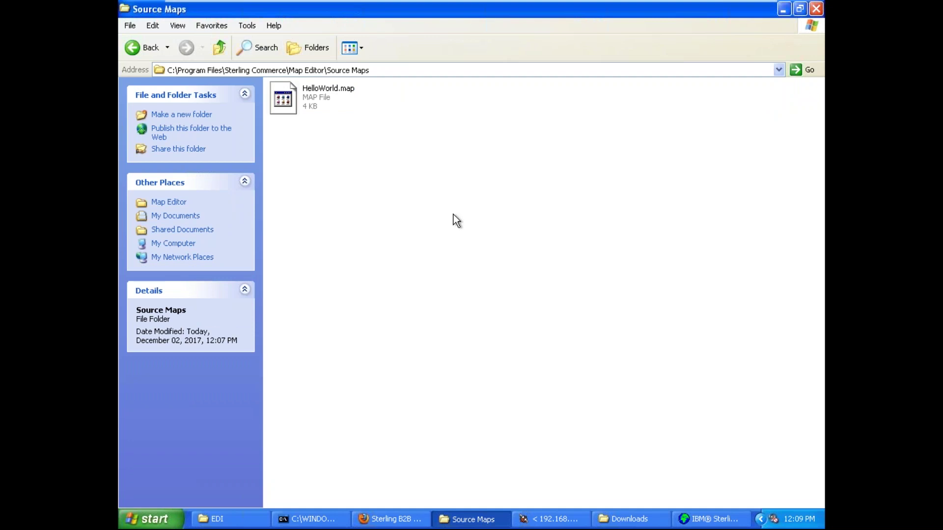
{"action": "left_click", "coordinate": [334, 109]}
{"action": "left_click", "coordinate": [471, 520]}
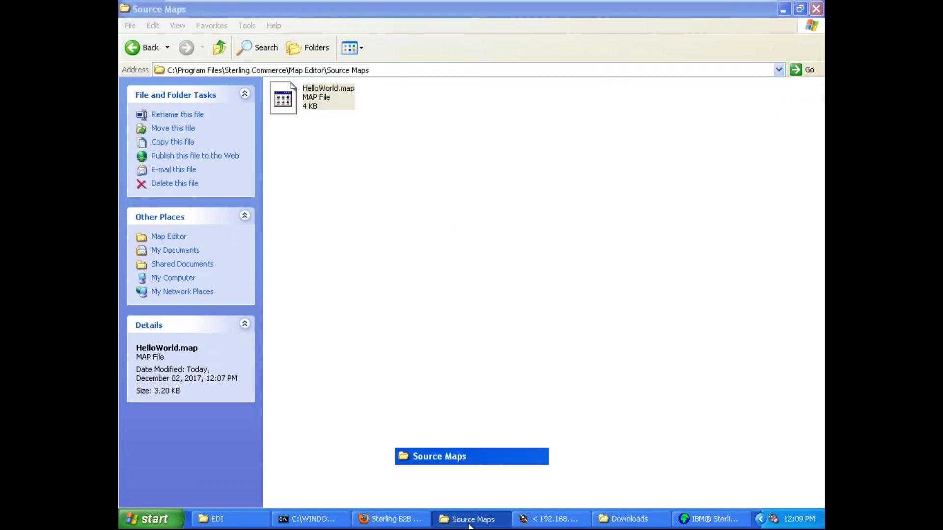
- Select the input C - String 50 fields and browse the Options menu
{"action": "left_click", "coordinate": [378, 85]}
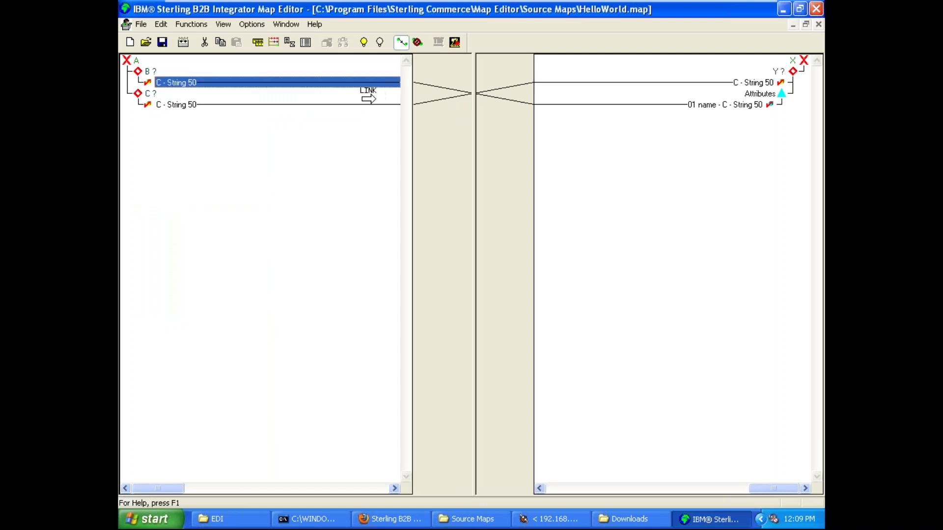
{"action": "left_click", "coordinate": [368, 103]}
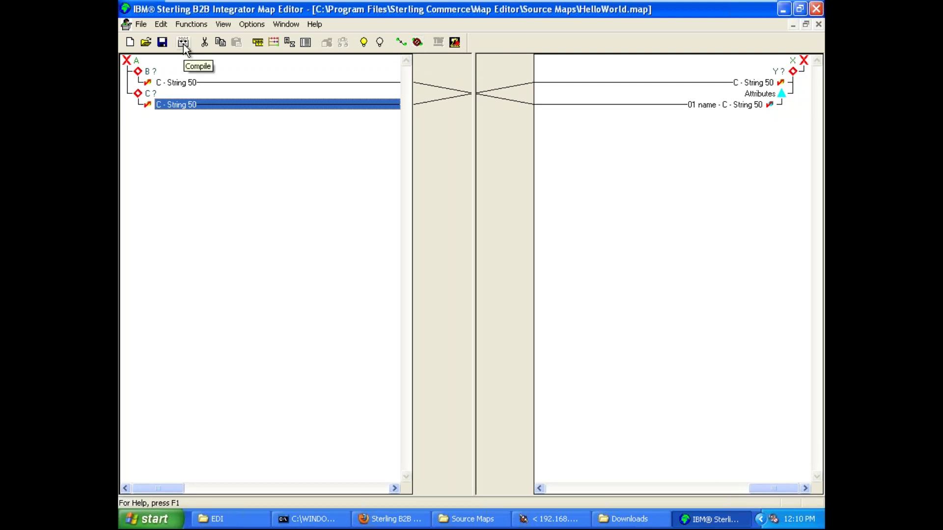
{"action": "left_click", "coordinate": [278, 26]}
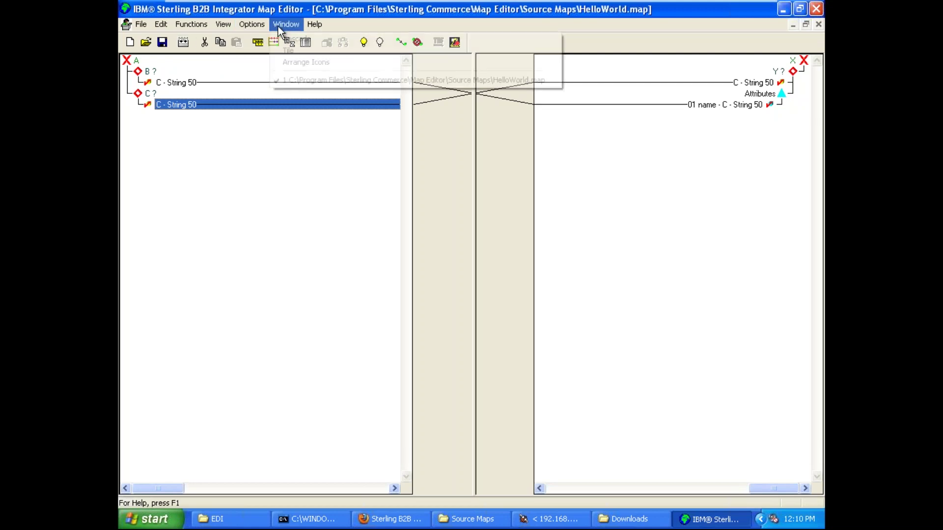
- Compile the map to HelloWorld.txo in Compiled Maps, giving 0 errors and 0 warnings
{"action": "left_click", "coordinate": [181, 43]}
{"action": "left_click", "coordinate": [182, 43]}
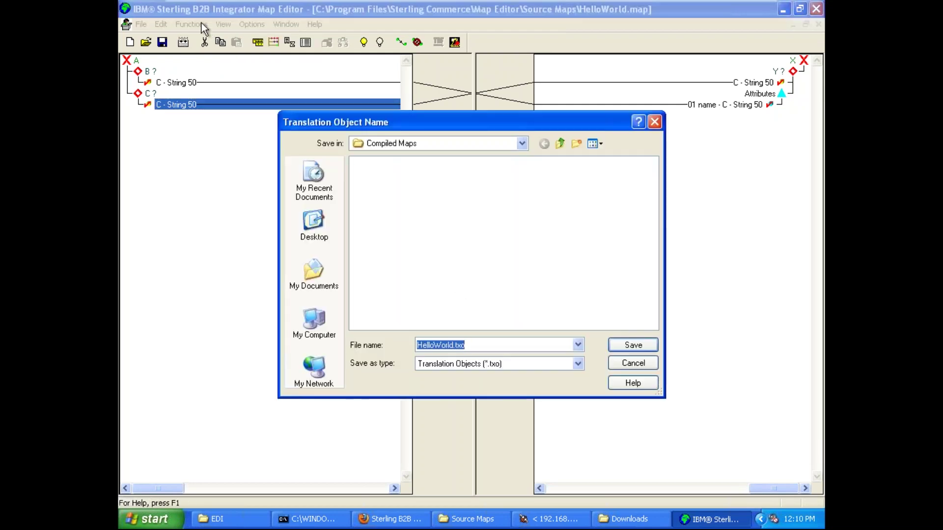
{"action": "left_click", "coordinate": [486, 345]}
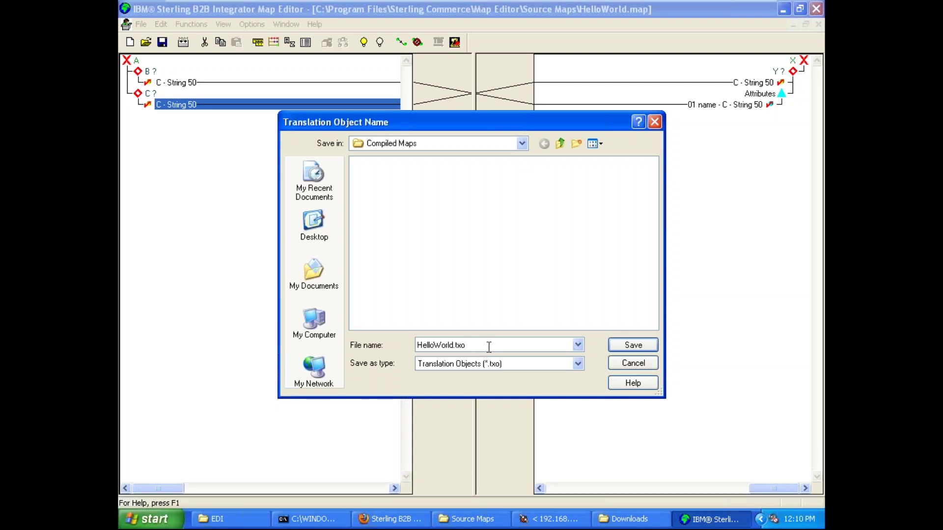
{"action": "left_click", "coordinate": [523, 146]}
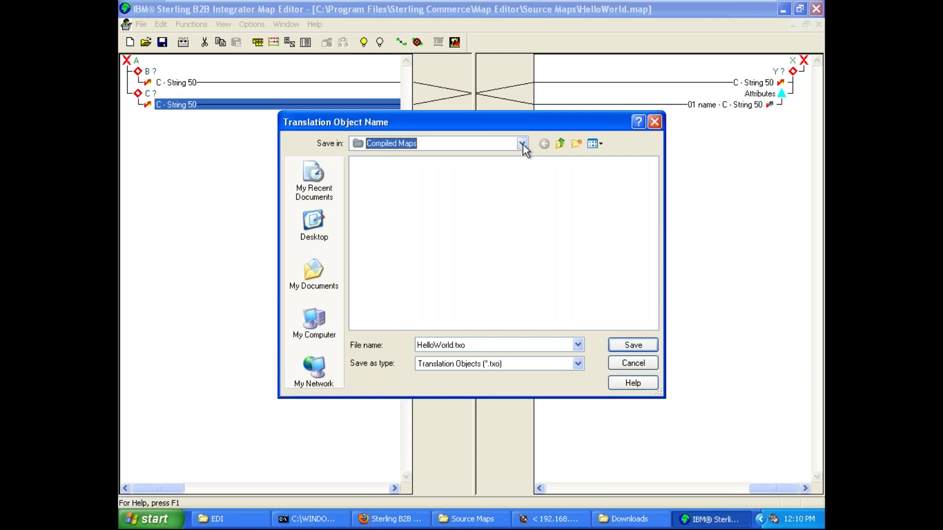
{"action": "left_click", "coordinate": [523, 145]}
{"action": "left_click", "coordinate": [632, 346]}
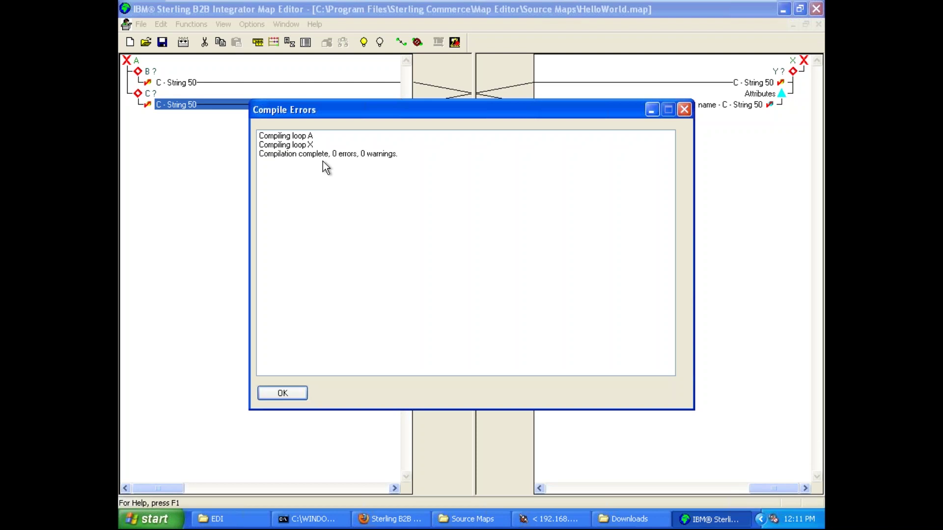
- Minimize the remote desktop session to reveal the Paint XML sketch
{"action": "left_click", "coordinate": [729, 15]}
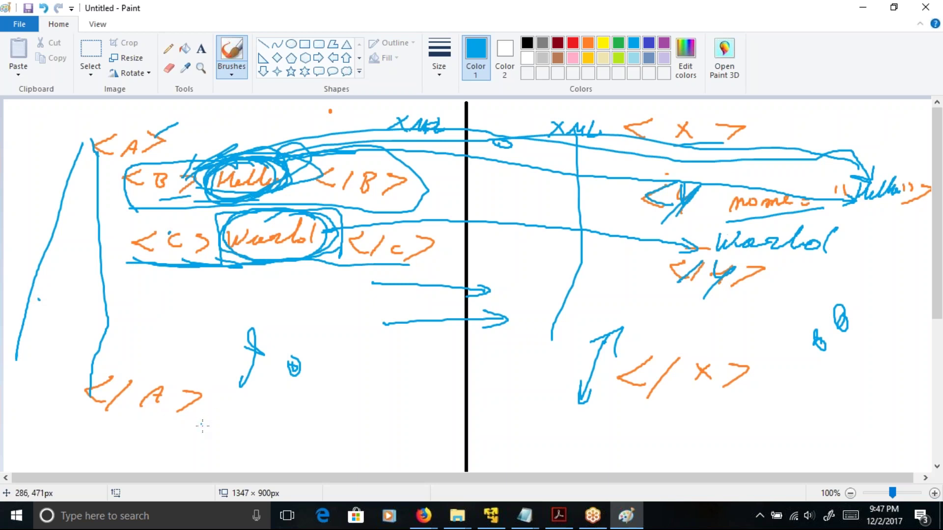
- Draw a blue line under </A>, label it HELLO, and circle it
{"action": "left_click_drag", "start_coordinate": [182, 431], "coordinate": [282, 408]}
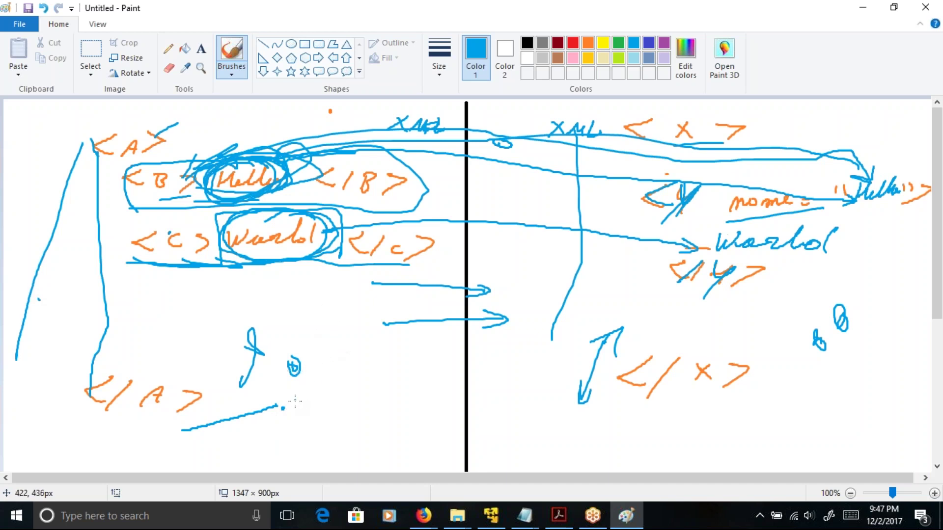
{"action": "left_click_drag", "start_coordinate": [294, 402], "coordinate": [325, 387]}
{"action": "left_click_drag", "start_coordinate": [330, 388], "coordinate": [333, 398]}
{"action": "mouse_move", "coordinate": [329, 372]}
{"action": "left_mouse_down"}
{"action": "mouse_move", "coordinate": [342, 374]}
{"action": "mouse_move", "coordinate": [368, 346]}
{"action": "left_mouse_up"}
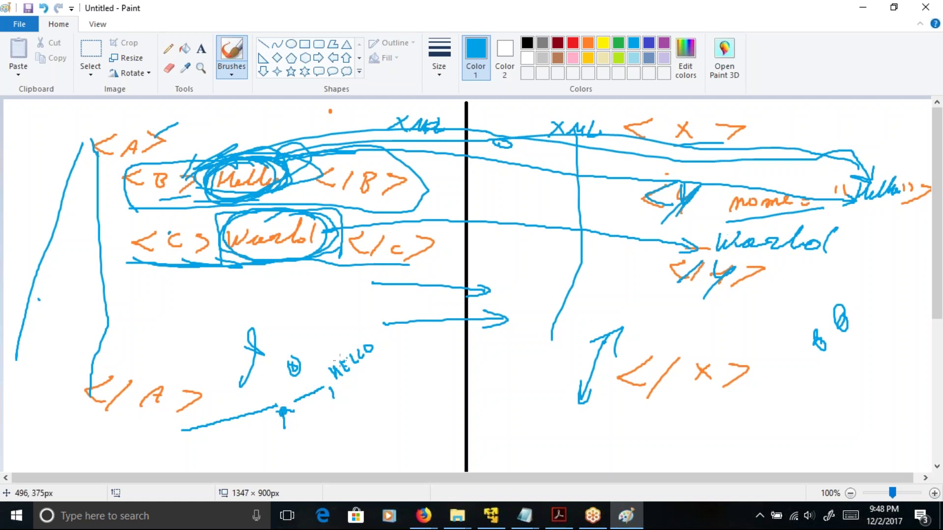
{"action": "mouse_move", "coordinate": [232, 450]}
{"action": "left_mouse_down"}
{"action": "mouse_move", "coordinate": [376, 381]}
{"action": "mouse_move", "coordinate": [303, 356]}
{"action": "mouse_move", "coordinate": [206, 423]}
{"action": "mouse_move", "coordinate": [231, 461]}
{"action": "left_mouse_up"}
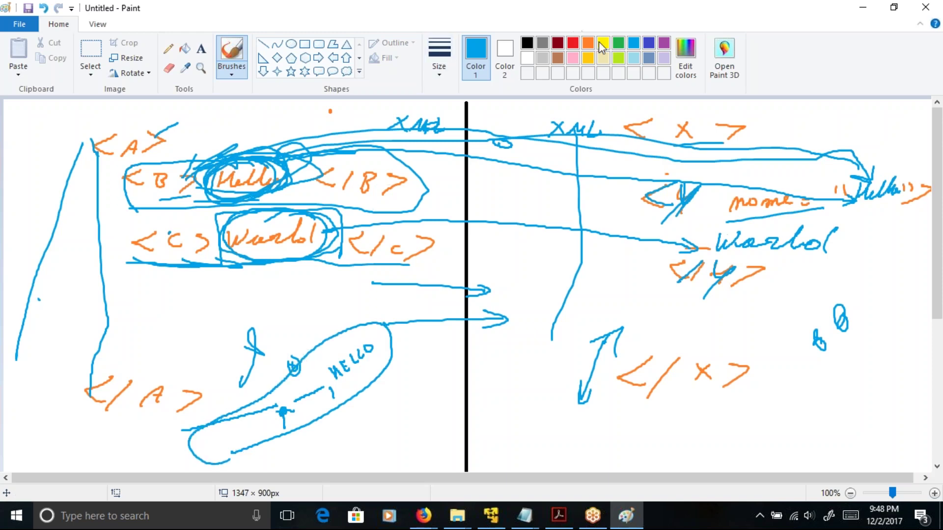
- Switch to green, trace over the HELLO line, and write Hello above it
{"action": "left_click", "coordinate": [620, 47]}
{"action": "left_click_drag", "start_coordinate": [283, 412], "coordinate": [282, 409]}
{"action": "mouse_move", "coordinate": [294, 402]}
{"action": "left_mouse_down"}
{"action": "mouse_move", "coordinate": [322, 381]}
{"action": "mouse_move", "coordinate": [340, 400]}
{"action": "left_mouse_up"}
{"action": "left_click_drag", "start_coordinate": [342, 382], "coordinate": [373, 344]}
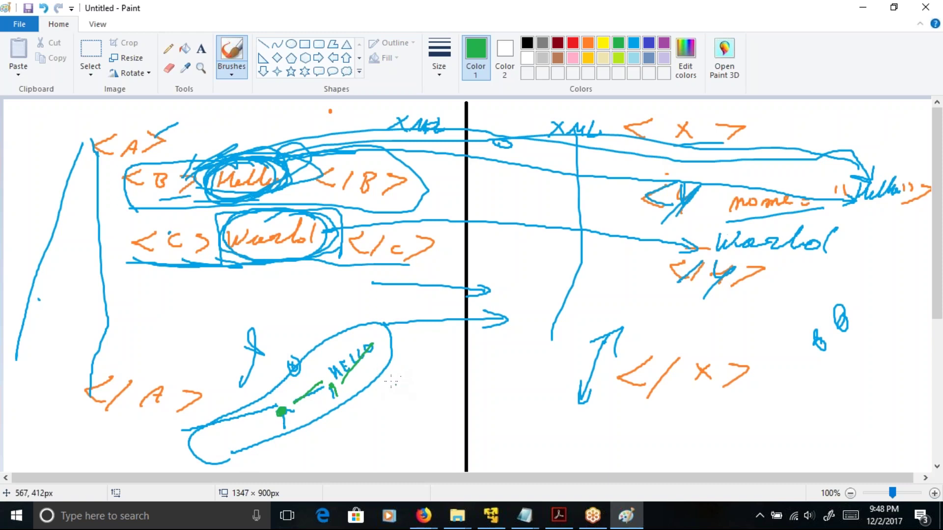
{"action": "left_click_drag", "start_coordinate": [282, 415], "coordinate": [284, 413]}
{"action": "left_click_drag", "start_coordinate": [332, 388], "coordinate": [335, 417]}
{"action": "left_click_drag", "start_coordinate": [344, 382], "coordinate": [358, 378]}
{"action": "mouse_move", "coordinate": [313, 350]}
{"action": "left_mouse_down"}
{"action": "mouse_move", "coordinate": [329, 369]}
{"action": "mouse_move", "coordinate": [361, 316]}
{"action": "mouse_move", "coordinate": [386, 319]}
{"action": "left_mouse_up"}
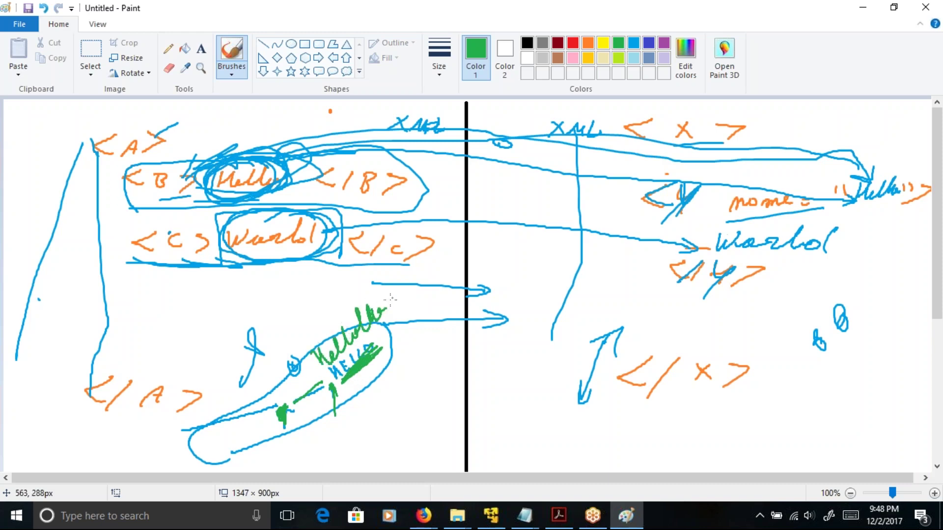
- Draw green arrows from Hello across the divider toward the right side
{"action": "mouse_move", "coordinate": [378, 366]}
{"action": "left_mouse_down"}
{"action": "mouse_move", "coordinate": [426, 366]}
{"action": "mouse_move", "coordinate": [420, 373]}
{"action": "mouse_move", "coordinate": [531, 336]}
{"action": "left_mouse_up"}
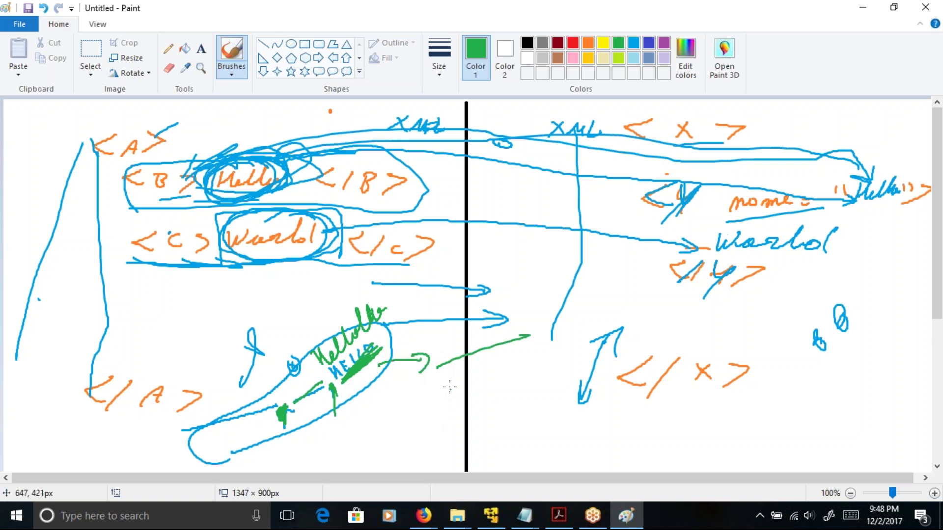
{"action": "mouse_move", "coordinate": [441, 362]}
{"action": "left_mouse_down"}
{"action": "mouse_move", "coordinate": [433, 364]}
{"action": "mouse_move", "coordinate": [455, 369]}
{"action": "left_mouse_up"}
{"action": "mouse_move", "coordinate": [495, 326]}
{"action": "left_mouse_down"}
{"action": "mouse_move", "coordinate": [530, 339]}
{"action": "mouse_move", "coordinate": [525, 346]}
{"action": "left_mouse_up"}
{"action": "left_click_drag", "start_coordinate": [282, 435], "coordinate": [388, 347]}
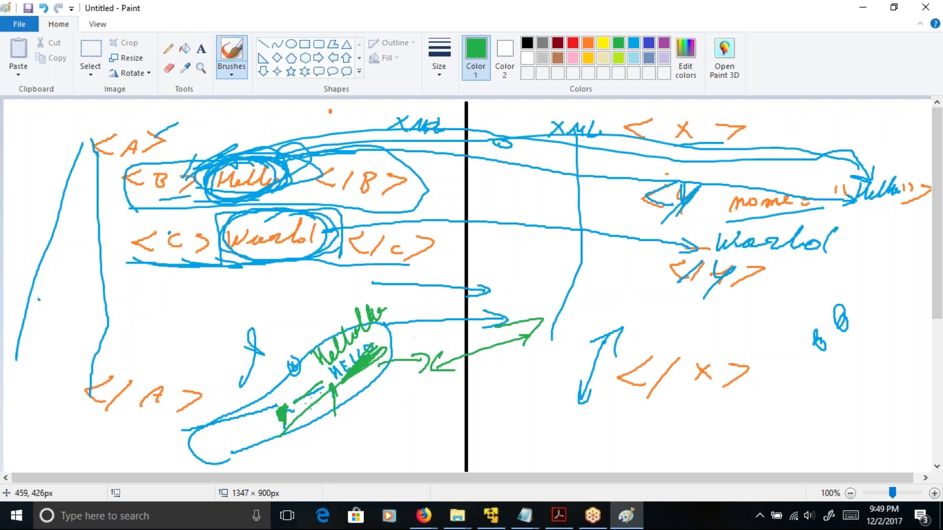
{"action": "left_click_drag", "start_coordinate": [287, 421], "coordinate": [342, 388]}
{"action": "left_click_drag", "start_coordinate": [368, 384], "coordinate": [401, 413]}
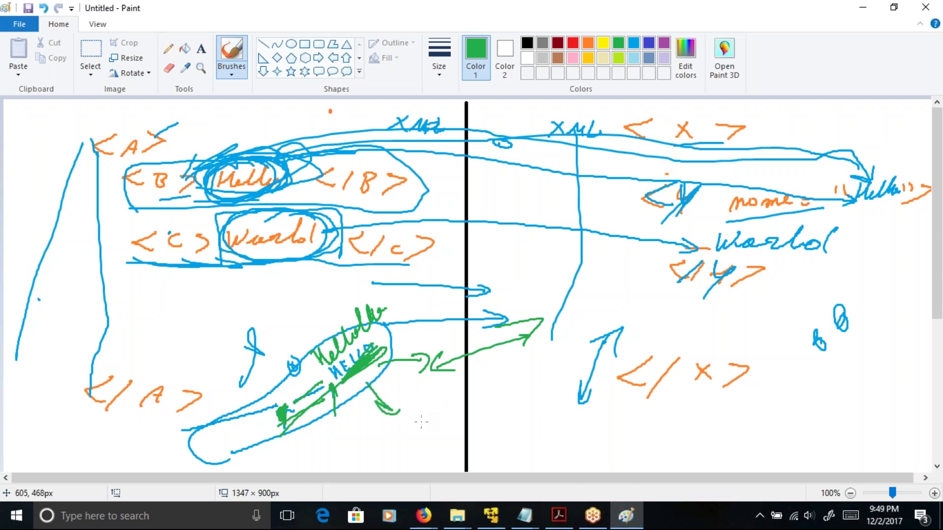
{"action": "mouse_move", "coordinate": [388, 437]}
{"action": "left_mouse_down"}
{"action": "mouse_move", "coordinate": [498, 342]}
{"action": "mouse_move", "coordinate": [410, 479]}
{"action": "mouse_move", "coordinate": [393, 479]}
{"action": "mouse_move", "coordinate": [374, 443]}
{"action": "left_mouse_up"}
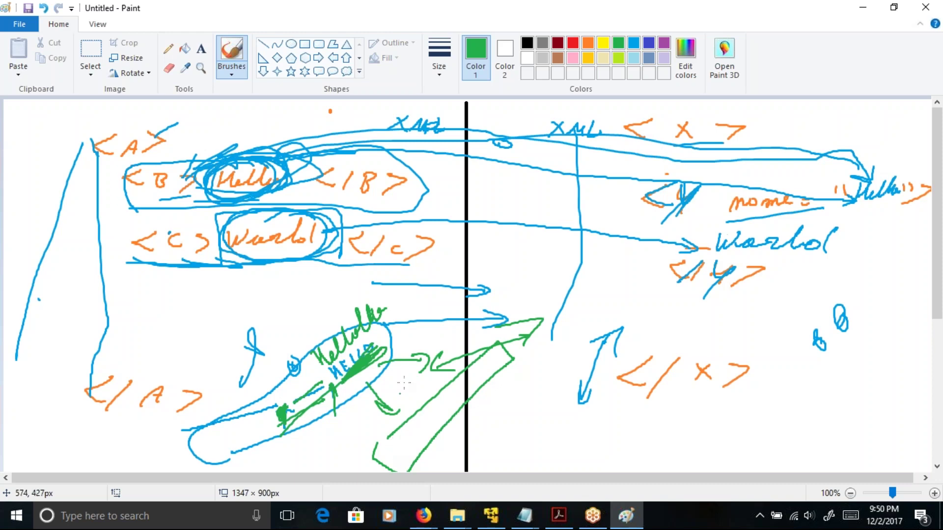
{"action": "mouse_move", "coordinate": [383, 334]}
{"action": "left_mouse_down"}
{"action": "mouse_move", "coordinate": [443, 276]}
{"action": "mouse_move", "coordinate": [442, 290]}
{"action": "left_mouse_up"}
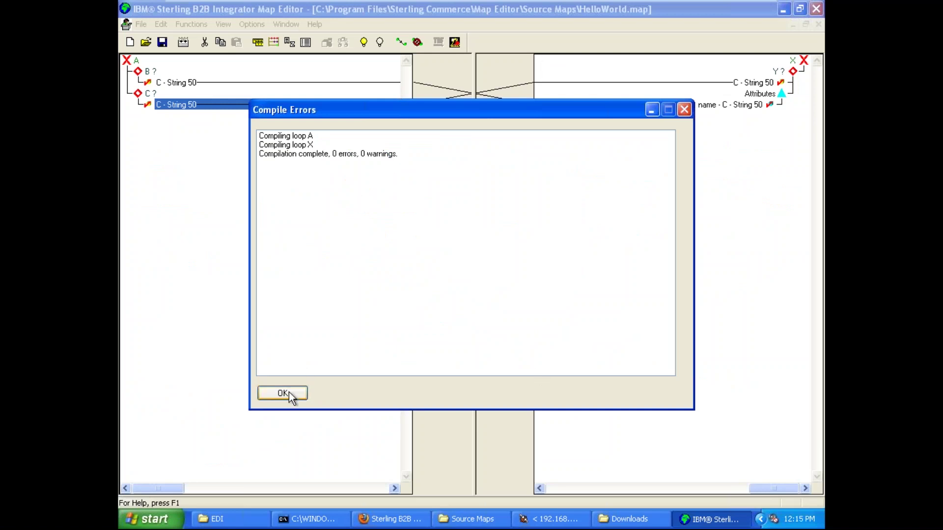
- Review the compile report lines (loop A, loop X, 0 errors, 0 warnings) and close it
{"action": "left_click", "coordinate": [291, 153]}
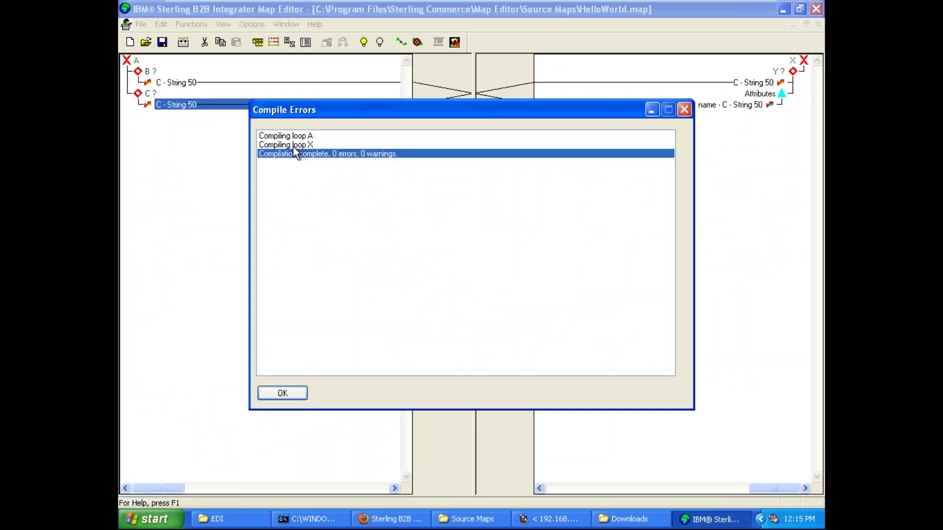
{"action": "left_click", "coordinate": [296, 138]}
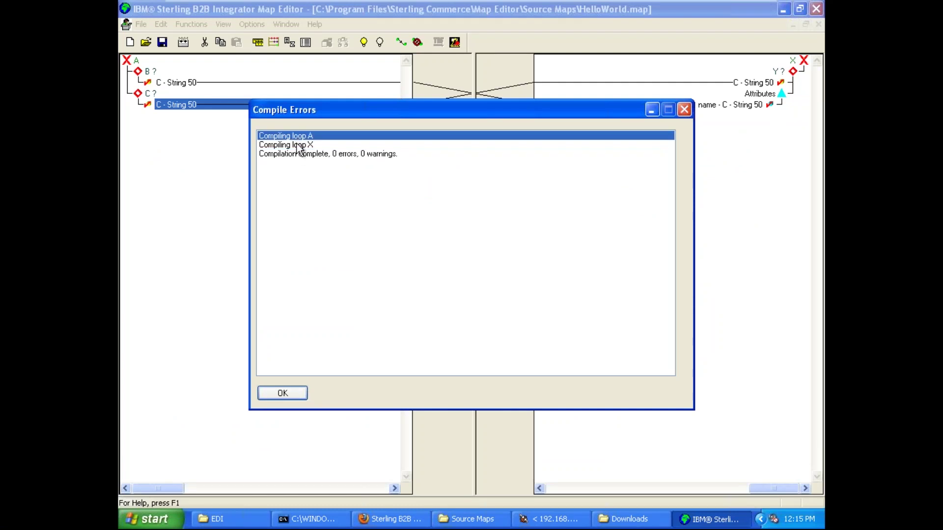
{"action": "left_click", "coordinate": [296, 151]}
{"action": "left_click", "coordinate": [296, 146]}
{"action": "left_click", "coordinate": [288, 154]}
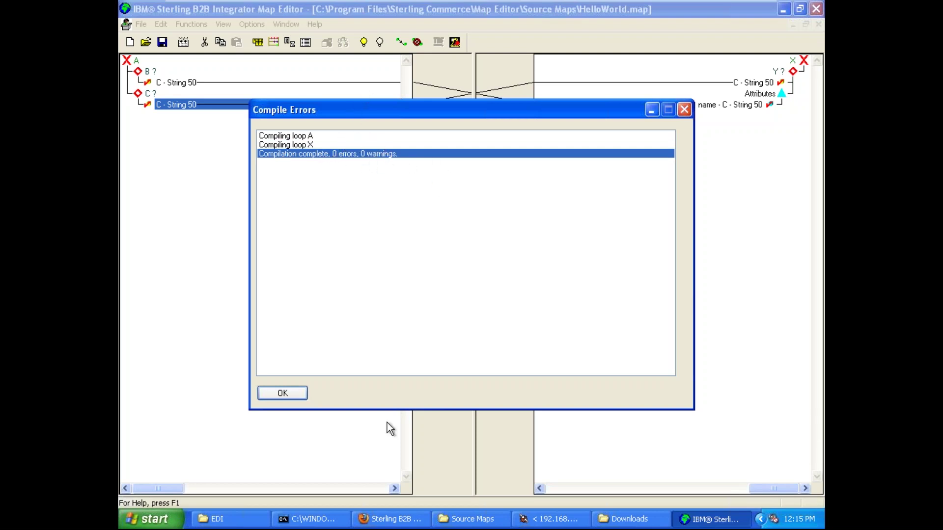
{"action": "left_click", "coordinate": [301, 392]}
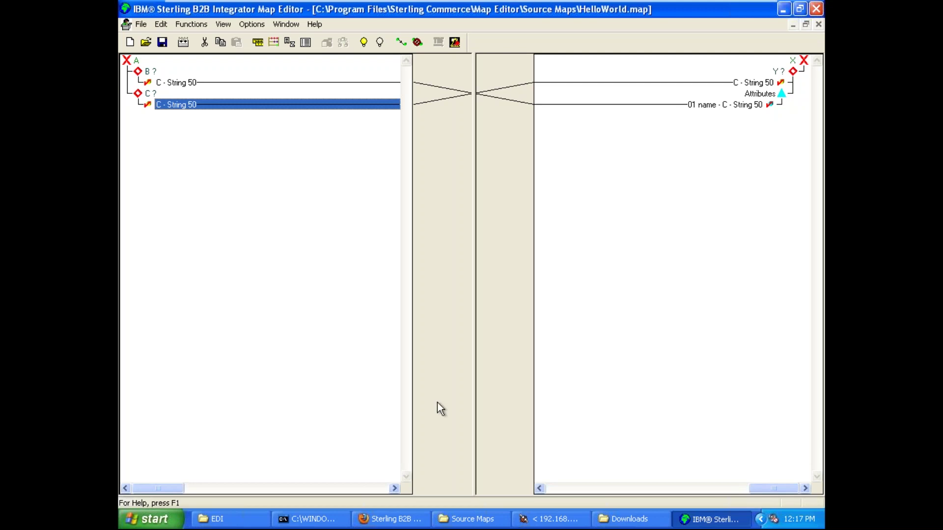
- Bring the Source Maps folder window to the front with HelloWorld.map deselected
{"action": "left_click", "coordinate": [467, 519]}
{"action": "left_click", "coordinate": [416, 237]}
{"action": "right_click", "coordinate": [416, 238]}
{"action": "left_click", "coordinate": [384, 168]}
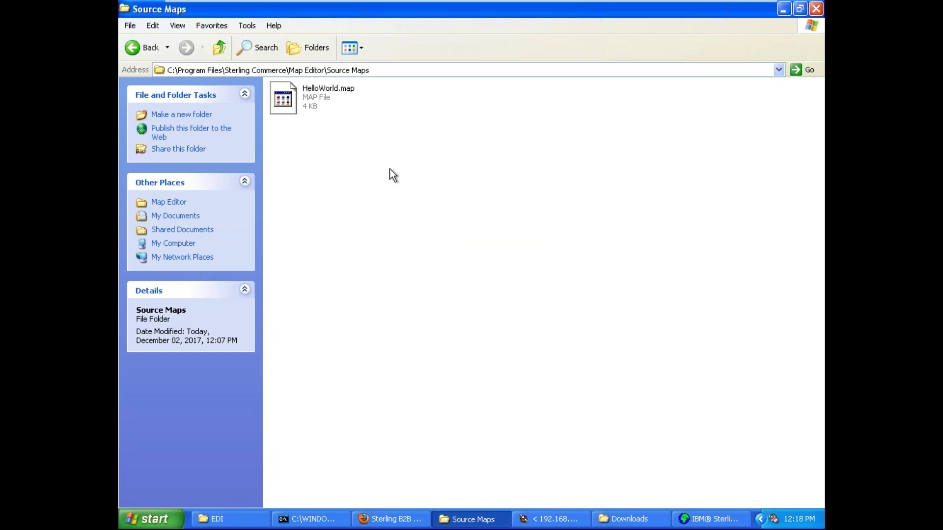
- Create a new text document in Source Maps named inputFile.txt and open it
{"action": "right_click", "coordinate": [390, 169]}
{"action": "mouse_move", "coordinate": [514, 279]}
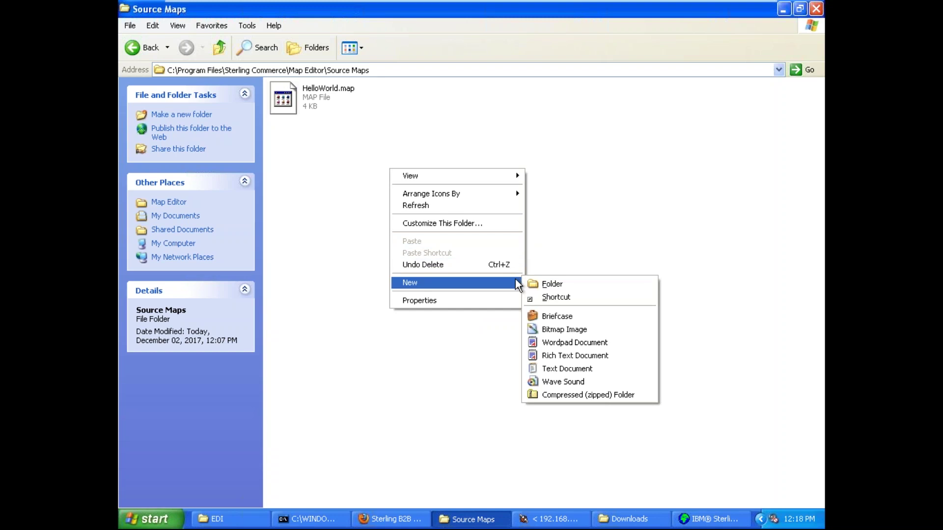
{"action": "left_click", "coordinate": [603, 369]}
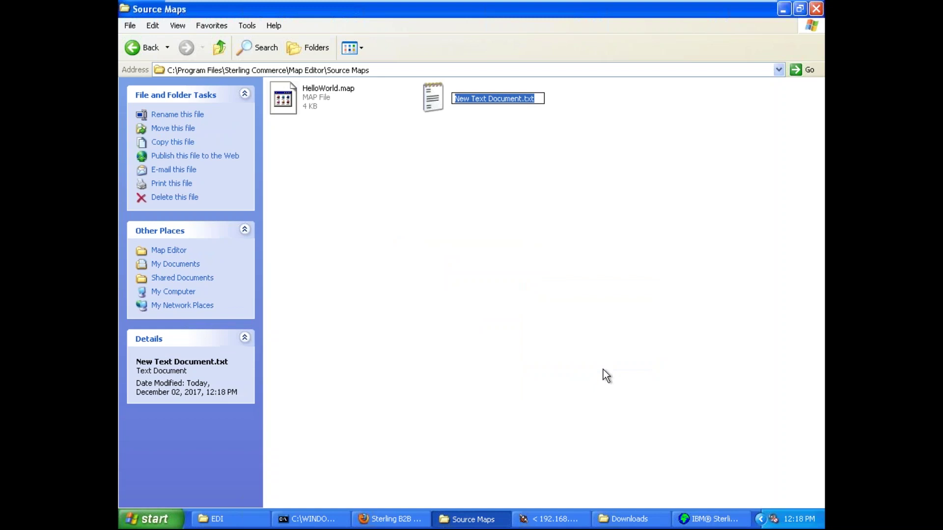
{"action": "key", "text": "End"}
{"action": "key", "text": "Left"}
{"action": "key", "text": "Left"}
{"action": "key", "text": "Left"}
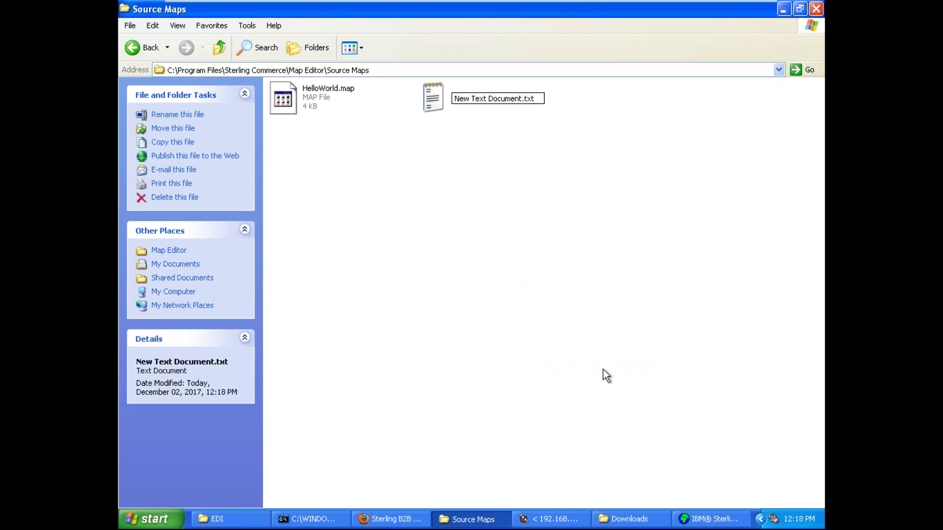
{"action": "key", "text": "BackSpace"}
{"action": "key", "text": "BackSpace"}
{"action": "key", "text": "BackSpace"}
{"action": "key", "text": "BackSpace"}
{"action": "key", "text": "BackSpace"}
{"action": "key", "text": "BackSpace"}
{"action": "key", "text": "BackSpace"}
{"action": "key", "text": "BackSpace"}
{"action": "key", "text": "BackSpace"}
{"action": "key", "text": "BackSpace"}
{"action": "key", "text": "BackSpace"}
{"action": "key", "text": "BackSpace"}
{"action": "key", "text": "BackSpace"}
{"action": "key", "text": "BackSpace"}
{"action": "key", "text": "BackSpace"}
{"action": "key", "text": "BackSpace"}
{"action": "key", "text": "BackSpace"}
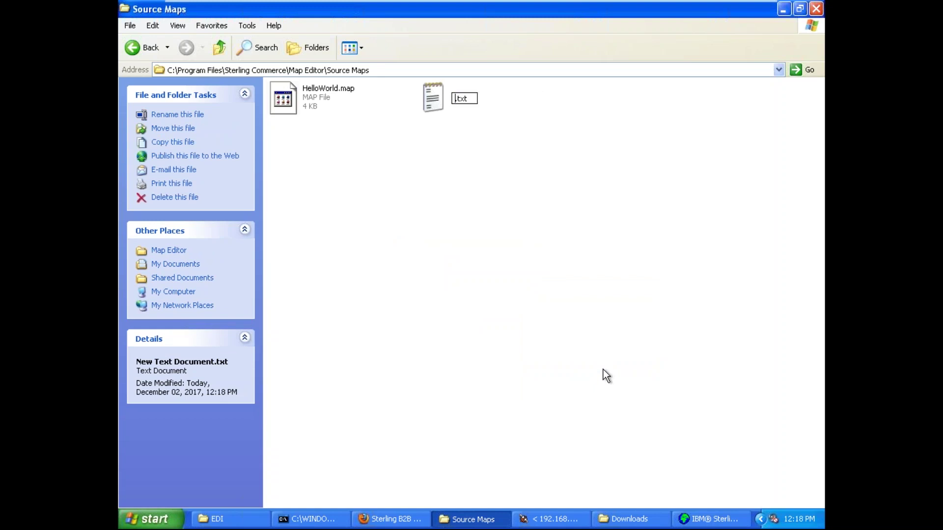
{"action": "type", "text": "inputFil"}
{"action": "type", "text": "e"}
{"action": "key", "text": "Return"}
{"action": "key", "text": "Return"}
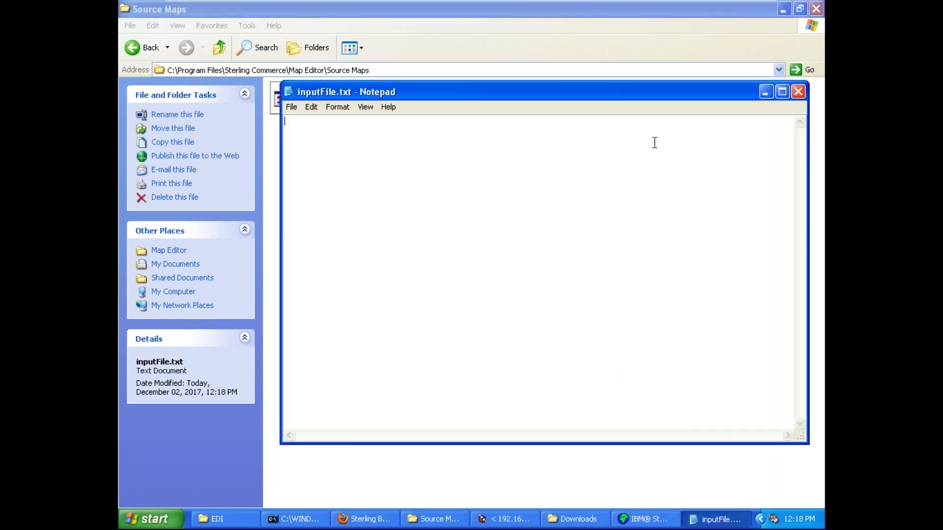
- Type the XML skeleton <A>, <B> and </A> on separate lines in inputFile.txt
{"action": "type", "text": "<A>"}
{"action": "key", "text": "Return"}
{"action": "type", "text": "</A>"}
{"action": "key", "text": "Up"}
{"action": "type", "text": "<B>"}
{"action": "left_click", "coordinate": [506, 519]}
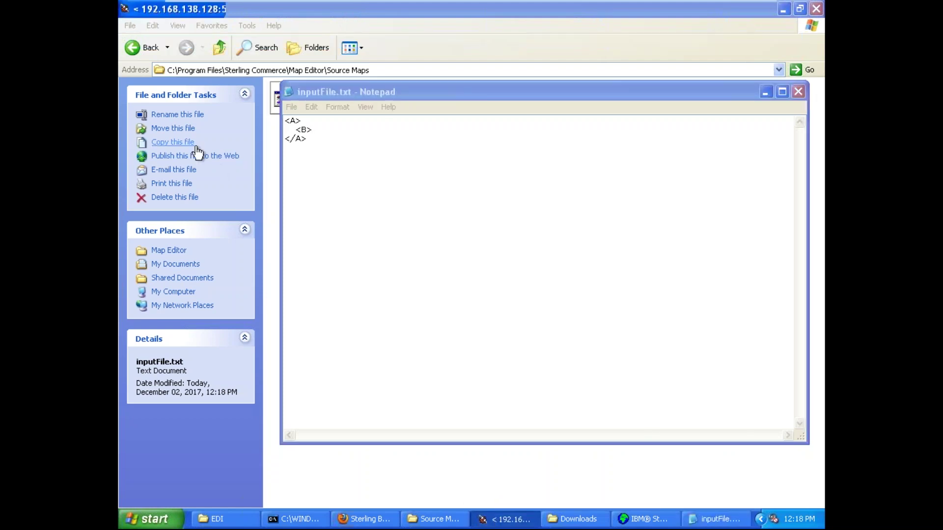
{"action": "left_click", "coordinate": [638, 519]}
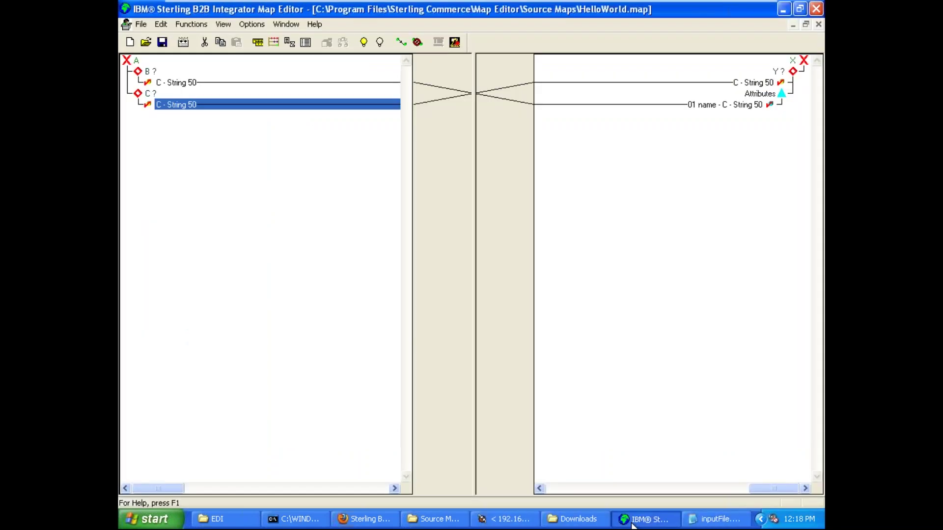
{"action": "left_click", "coordinate": [152, 73]}
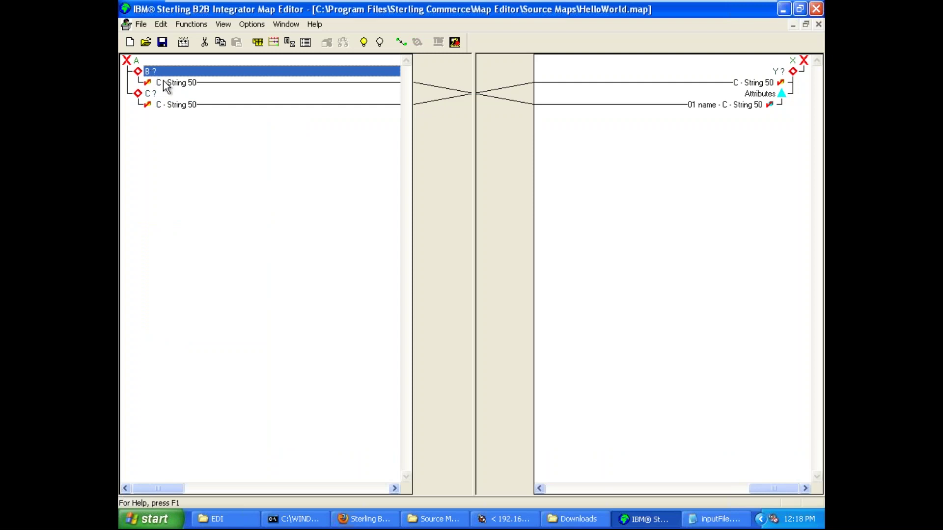
{"action": "left_click", "coordinate": [164, 84]}
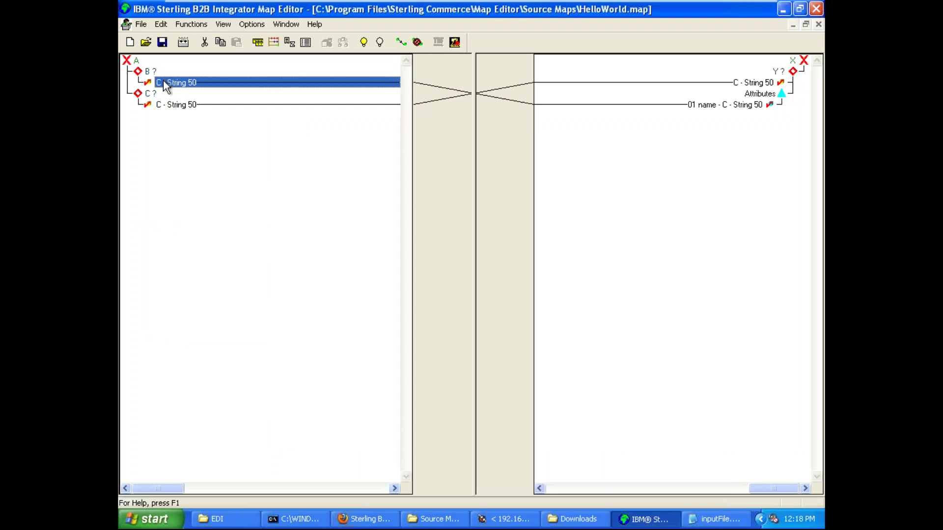
{"action": "left_click", "coordinate": [149, 93]}
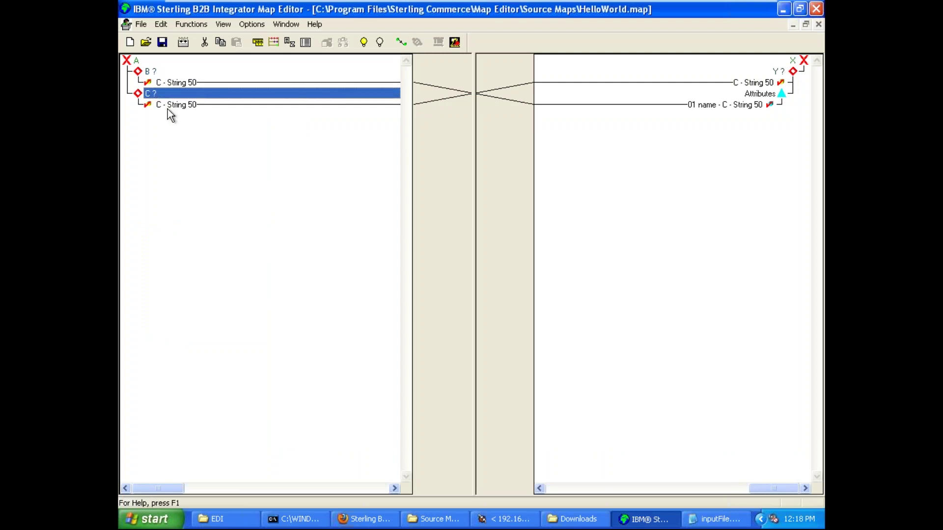
{"action": "left_click", "coordinate": [167, 105]}
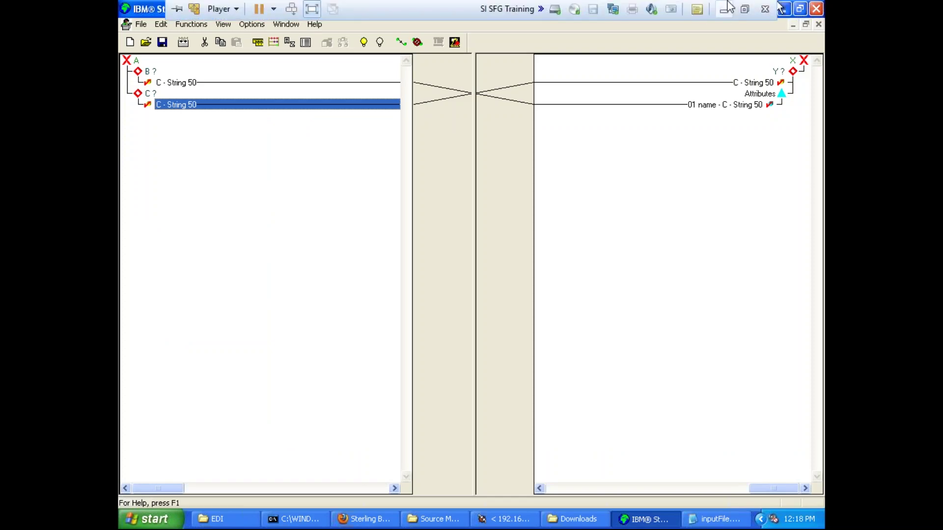
{"action": "left_click", "coordinate": [727, 8]}
{"action": "left_click_drag", "start_coordinate": [217, 196], "coordinate": [268, 197]}
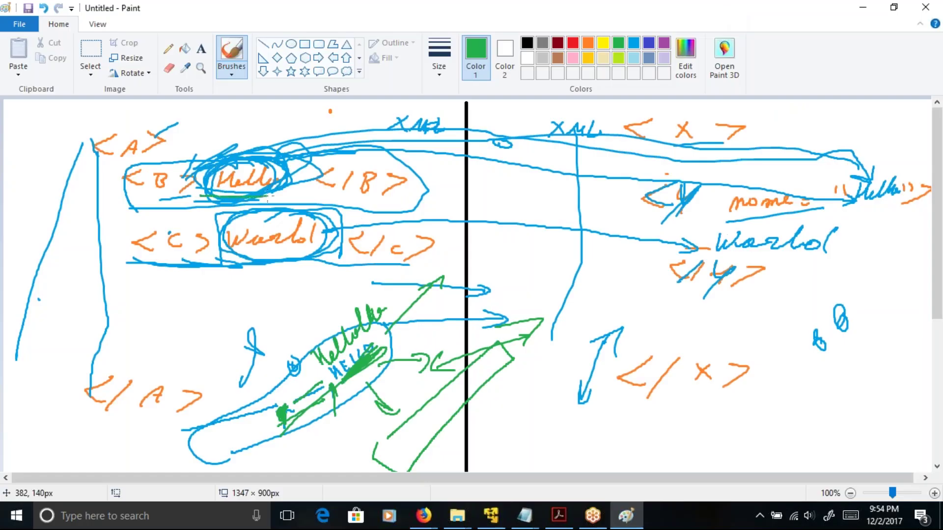
{"action": "left_click_drag", "start_coordinate": [216, 258], "coordinate": [302, 255]}
{"action": "left_click_drag", "start_coordinate": [104, 193], "coordinate": [275, 212]}
{"action": "left_click_drag", "start_coordinate": [127, 264], "coordinate": [229, 258]}
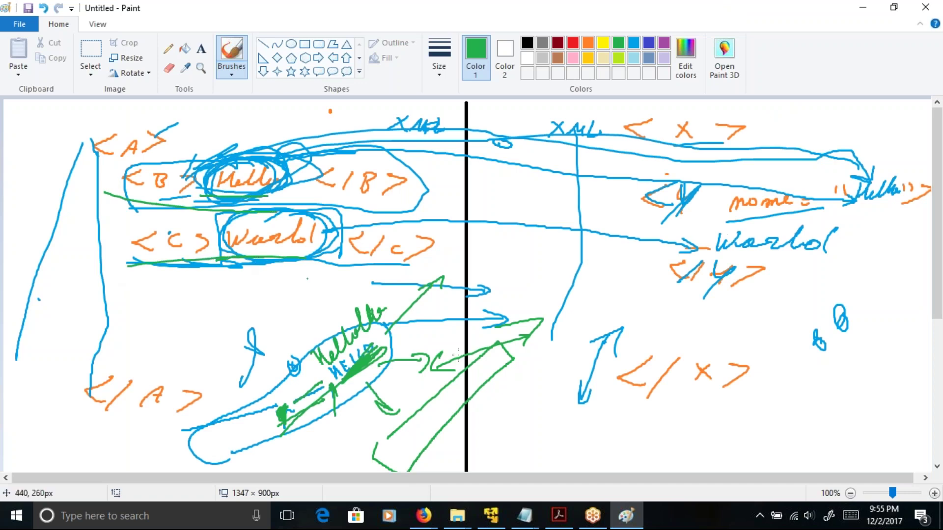
{"action": "left_click", "coordinate": [525, 515]}
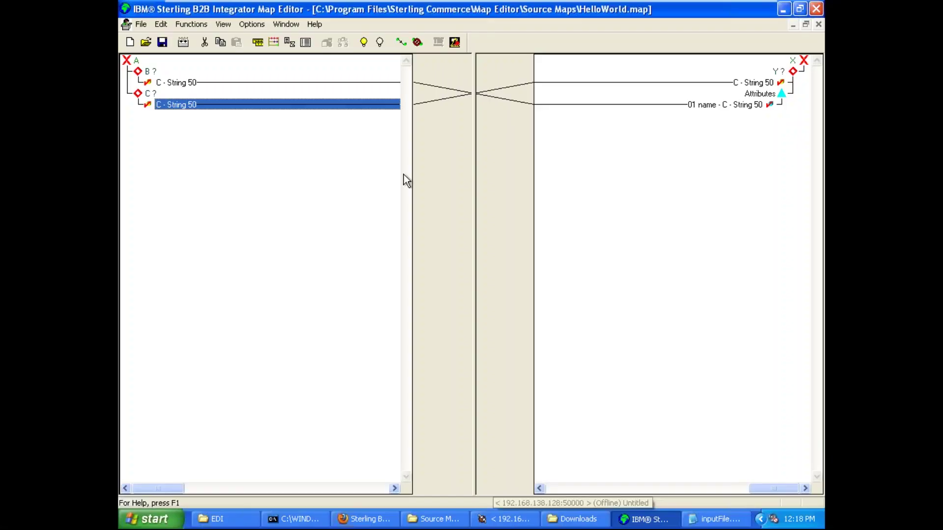
- Complete inputFile.txt with Hello</B> and a <C>world</C> line inside <A>
{"action": "left_click", "coordinate": [722, 519]}
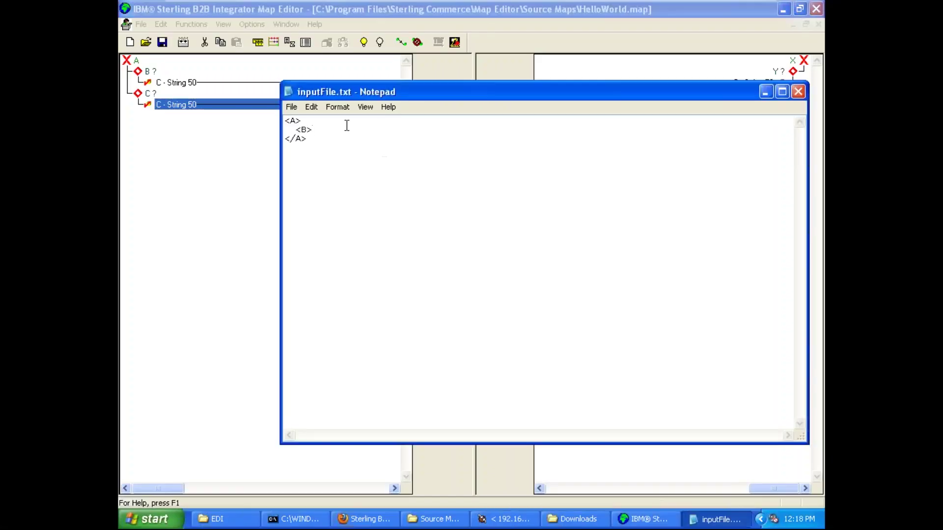
{"action": "type", "text": "Hello</B>"}
{"action": "key", "text": "Return"}
{"action": "type", "text": "<C>world</C>"}
{"action": "key", "text": "Down"}
{"action": "key", "text": "Return"}
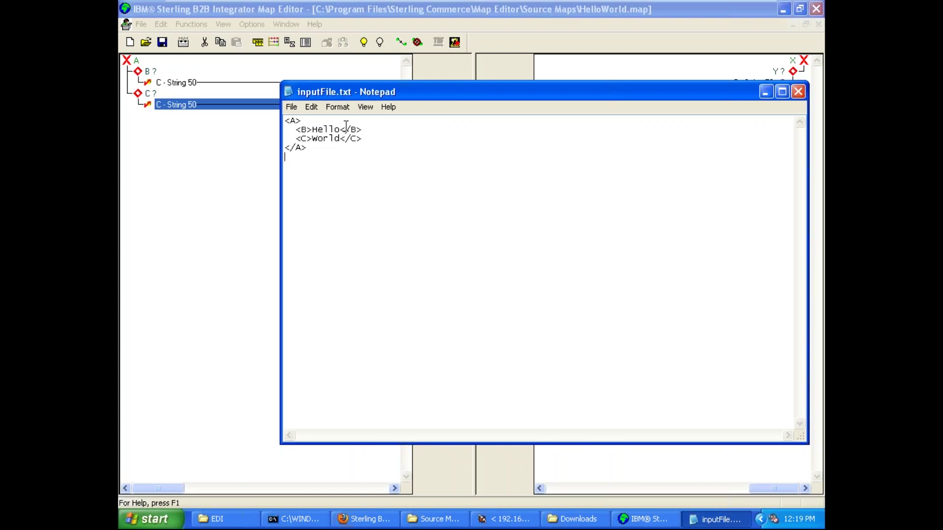
- Save inputFile.txt and close Notepad
{"action": "left_click", "coordinate": [290, 107]}
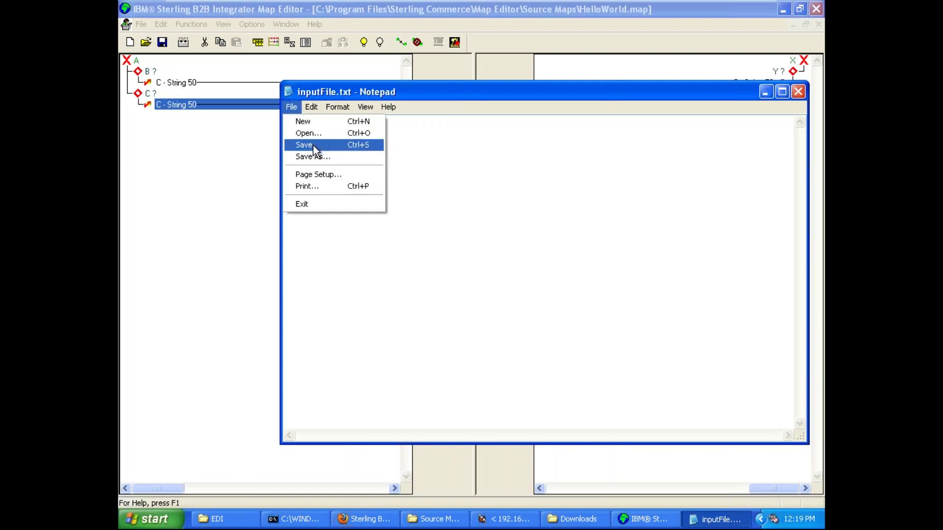
{"action": "left_click", "coordinate": [313, 144]}
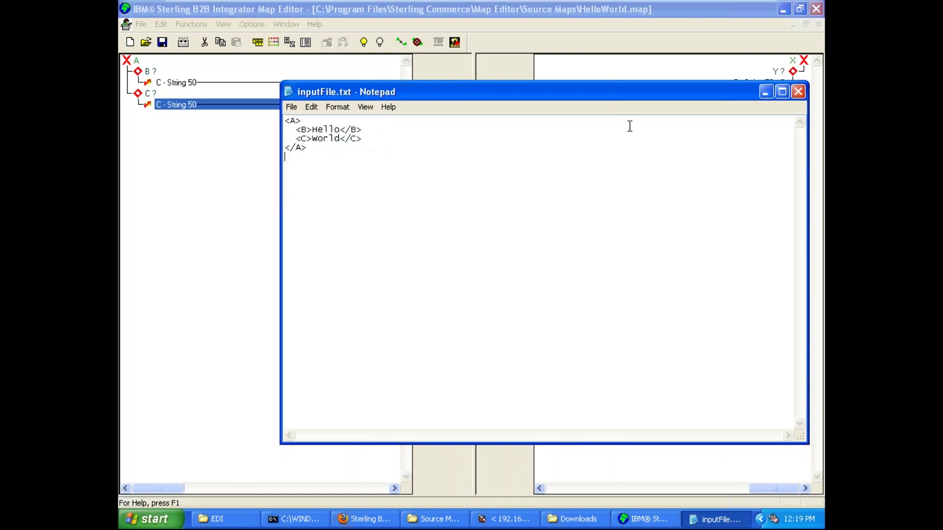
{"action": "left_click", "coordinate": [800, 95]}
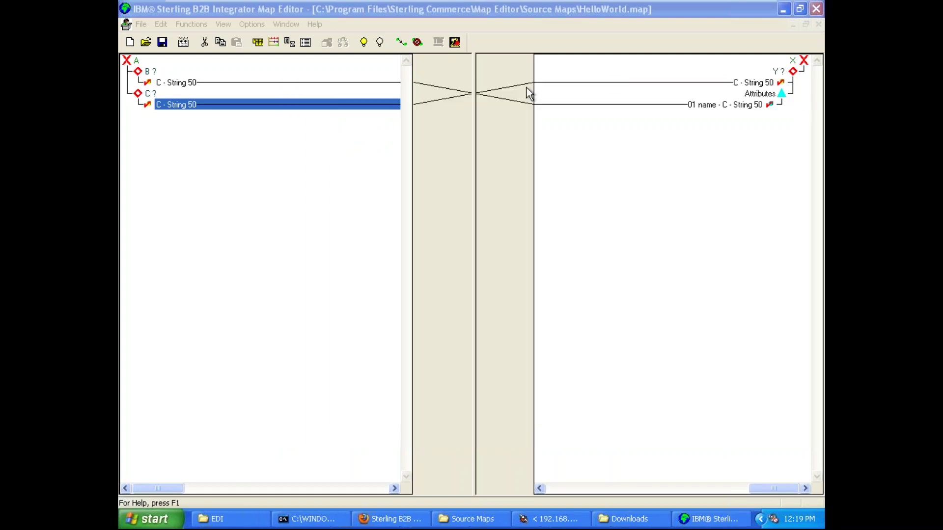
- Open the Map Test dialog for HelloWorld.map and move it up
{"action": "left_click", "coordinate": [317, 190]}
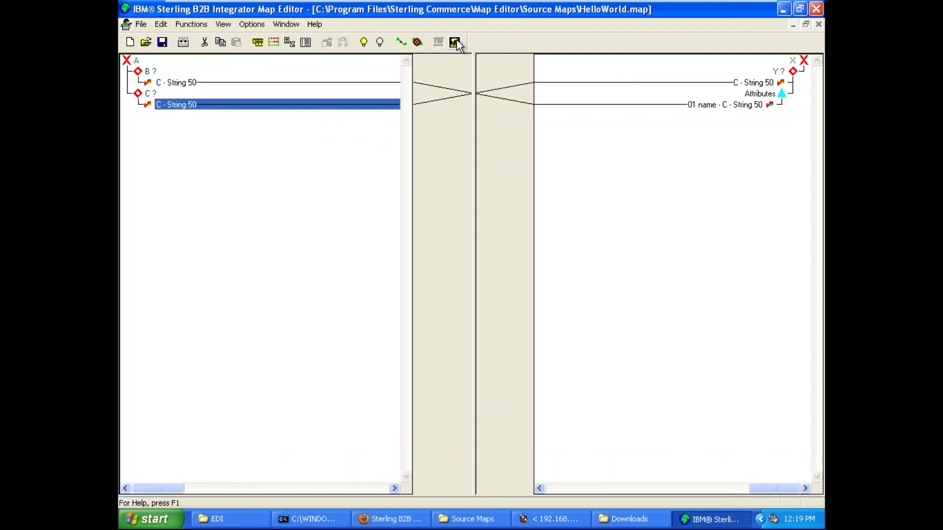
{"action": "left_click", "coordinate": [455, 42]}
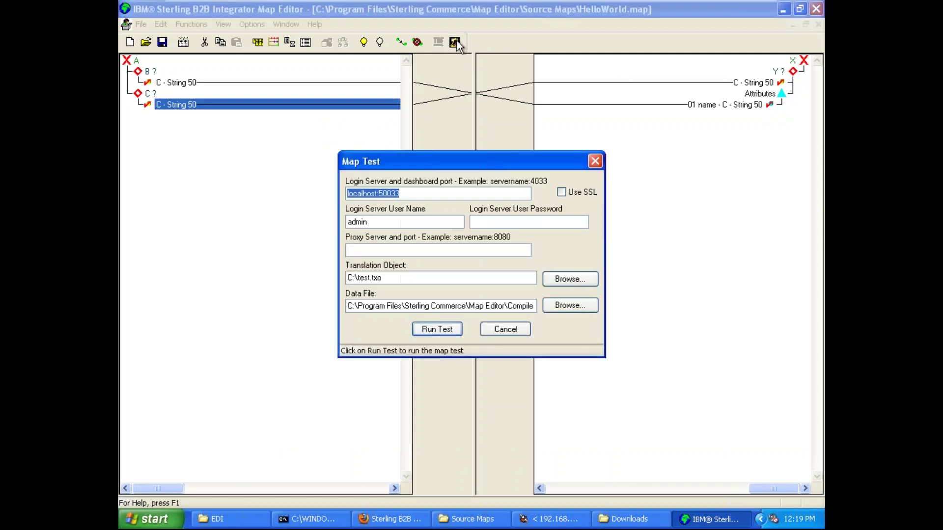
{"action": "left_click_drag", "start_coordinate": [479, 163], "coordinate": [484, 129]}
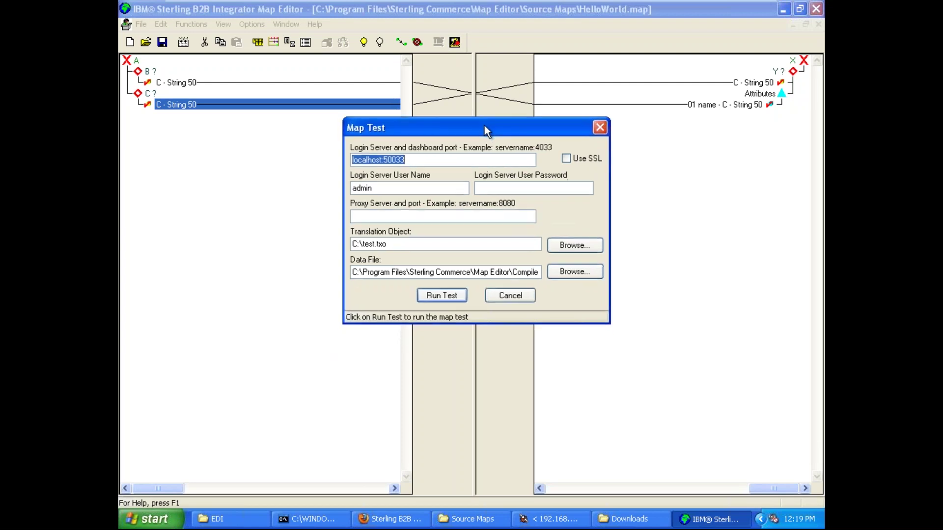
- Change the login server from localhost to 127.0.0.1, keeping port 50033
{"action": "left_click", "coordinate": [448, 159]}
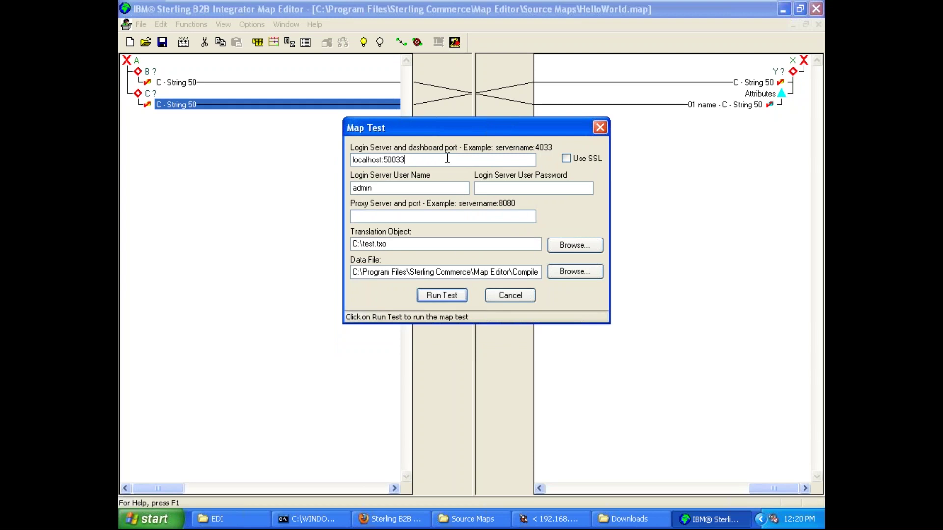
{"action": "double_click", "coordinate": [375, 159]}
{"action": "left_click", "coordinate": [427, 161]}
{"action": "key", "text": "shift+Left"}
{"action": "key", "text": "shift+Left"}
{"action": "key", "text": "shift+Left"}
{"action": "key", "text": "shift+Left"}
{"action": "key", "text": "shift+Left"}
{"action": "key", "text": "shift+Left"}
{"action": "key", "text": "shift+Left"}
{"action": "key", "text": "shift+Left"}
{"action": "key", "text": "shift+Left"}
{"action": "key", "text": "shift+Left"}
{"action": "key", "text": "shift+Left"}
{"action": "key", "text": "shift+Left"}
{"action": "key", "text": "shift+Left"}
{"action": "key", "text": "shift+Left"}
{"action": "key", "text": "shift+Left"}
{"action": "key", "text": "Left"}
{"action": "key", "text": "shift+Right"}
{"action": "key", "text": "shift+Right"}
{"action": "key", "text": "shift+Right"}
{"action": "key", "text": "shift+Right"}
{"action": "key", "text": "shift+Right"}
{"action": "key", "text": "shift+Right"}
{"action": "key", "text": "shift+Right"}
{"action": "key", "text": "shift+Right"}
{"action": "key", "text": "shift+Right"}
{"action": "key", "text": "shift+Right"}
{"action": "key", "text": "shift+Right"}
{"action": "key", "text": "shift+Right"}
{"action": "key", "text": "shift+Right"}
{"action": "key", "text": "Right"}
{"action": "key", "text": "Home"}
{"action": "key", "text": "shift+Right"}
{"action": "key", "text": "shift+Right"}
{"action": "key", "text": "shift+Right"}
{"action": "key", "text": "shift+Right"}
{"action": "key", "text": "shift+Right"}
{"action": "key", "text": "shift+Right"}
{"action": "key", "text": "shift+Right"}
{"action": "key", "text": "shift+Right"}
{"action": "key", "text": "shift+Right"}
{"action": "key", "text": "shift+Right"}
{"action": "key", "text": "shift+Right"}
{"action": "key", "text": "shift+Right"}
{"action": "key", "text": "shift+Right"}
{"action": "key", "text": "shift+Right"}
{"action": "key", "text": "shift+Right"}
{"action": "key", "text": "Right"}
{"action": "key", "text": "Left"}
{"action": "key", "text": "Left"}
{"action": "key", "text": "Left"}
{"action": "key", "text": "Left"}
{"action": "key", "text": "Left"}
{"action": "key", "text": "Left"}
{"action": "key", "text": "Left"}
{"action": "key", "text": "Left"}
{"action": "key", "text": "Left"}
{"action": "key", "text": "Left"}
{"action": "key", "text": "Left"}
{"action": "key", "text": "Left"}
{"action": "key", "text": "Left"}
{"action": "key", "text": "Left"}
{"action": "key", "text": "shift+Right"}
{"action": "key", "text": "shift+Right"}
{"action": "key", "text": "shift+Right"}
{"action": "key", "text": "shift+Right"}
{"action": "key", "text": "shift+Right"}
{"action": "key", "text": "shift+Right"}
{"action": "key", "text": "shift+Right"}
{"action": "key", "text": "shift+Right"}
{"action": "key", "text": "shift+Right"}
{"action": "key", "text": "shift+Right"}
{"action": "key", "text": "shift+Right"}
{"action": "key", "text": "shift+Right"}
{"action": "key", "text": "shift+Right"}
{"action": "key", "text": "shift+Right"}
{"action": "key", "text": "shift+Right"}
{"action": "key", "text": "Right"}
{"action": "key", "text": "Left"}
{"action": "key", "text": "Left"}
{"action": "key", "text": "Left"}
{"action": "key", "text": "shift+Left"}
{"action": "key", "text": "shift+Left"}
{"action": "key", "text": "shift+Left"}
{"action": "key", "text": "shift+Left"}
{"action": "key", "text": "shift+Left"}
{"action": "key", "text": "shift+Left"}
{"action": "key", "text": "shift+Left"}
{"action": "key", "text": "shift+Left"}
{"action": "key", "text": "shift+Left"}
{"action": "key", "text": "Home"}
{"action": "key", "text": "shift+Right"}
{"action": "key", "text": "shift+Right"}
{"action": "key", "text": "shift+Right"}
{"action": "key", "text": "shift+Right"}
{"action": "key", "text": "shift+Right"}
{"action": "key", "text": "shift+Right"}
{"action": "key", "text": "shift+Right"}
{"action": "key", "text": "shift+Right"}
{"action": "key", "text": "shift+Right"}
{"action": "key", "text": "Delete"}
{"action": "type", "text": "127.0.0.1"}
{"action": "key", "text": "shift+Left"}
{"action": "key", "text": "shift+Left"}
{"action": "key", "text": "shift+Left"}
{"action": "key", "text": "shift+Left"}
{"action": "key", "text": "shift+Left"}
{"action": "key", "text": "shift+Left"}
{"action": "key", "text": "shift+Left"}
{"action": "key", "text": "shift+Left"}
{"action": "key", "text": "shift+Left"}
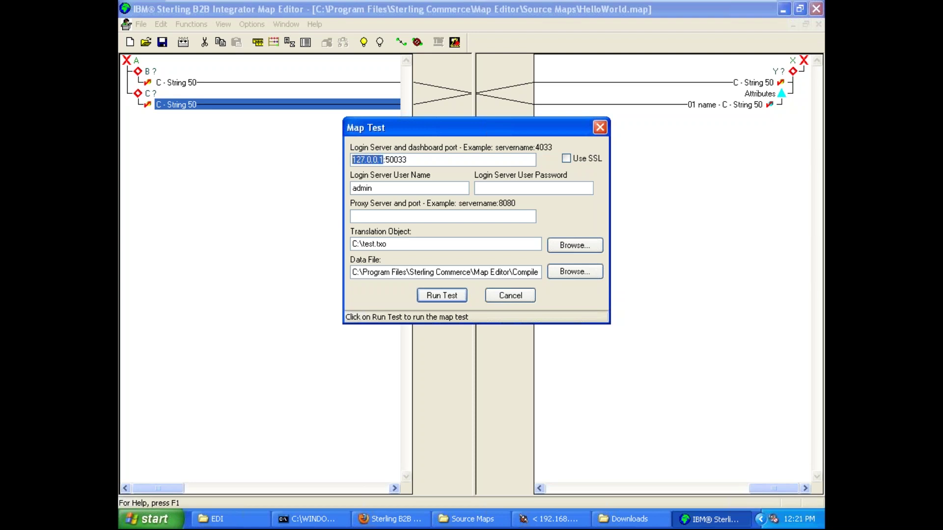
{"action": "left_click", "coordinate": [312, 519]}
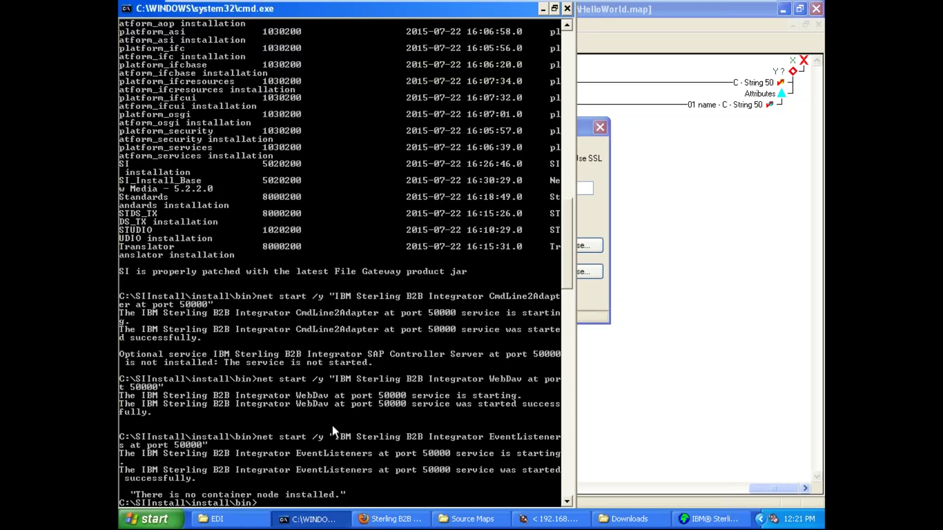
- Run ipconfig to find the machine's IP address 192.168.1.166, then minimize the console
{"action": "type", "text": "ipconfig"}
{"action": "key", "text": "Return"}
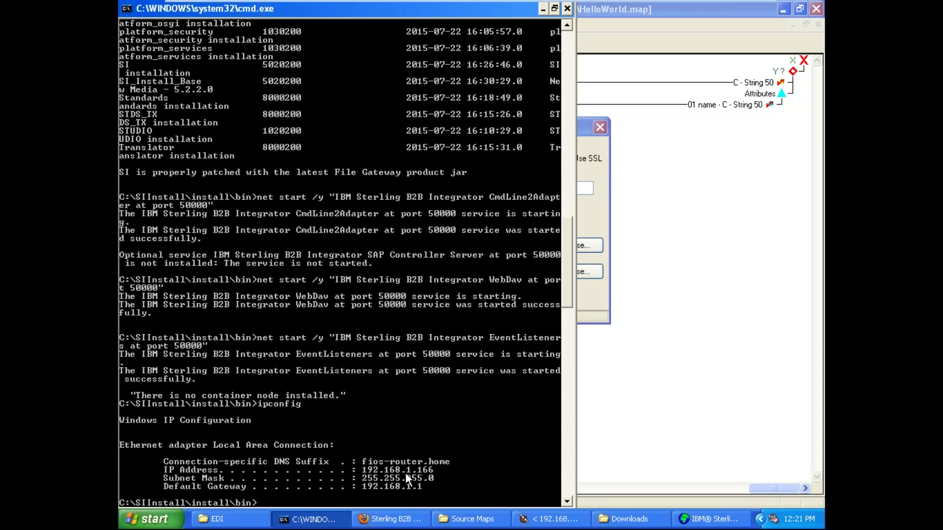
{"action": "left_click", "coordinate": [307, 519]}
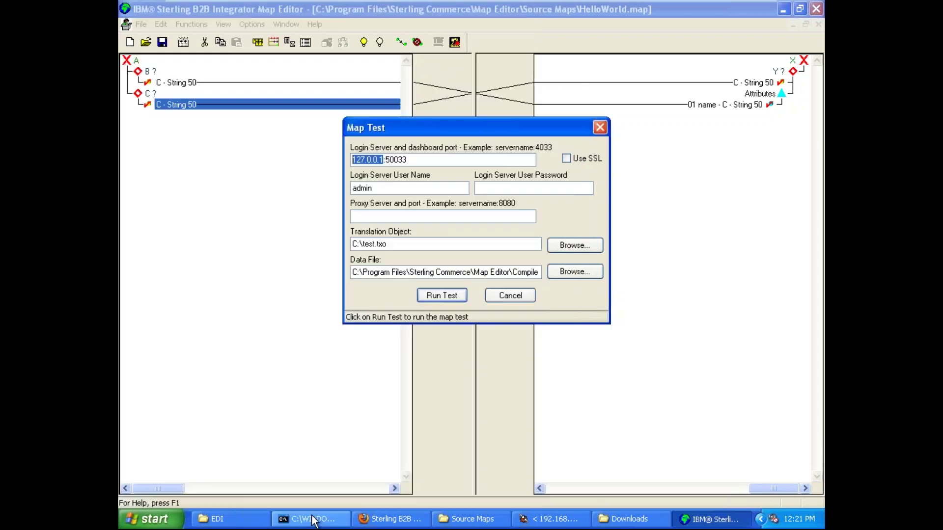
{"action": "left_click", "coordinate": [400, 164]}
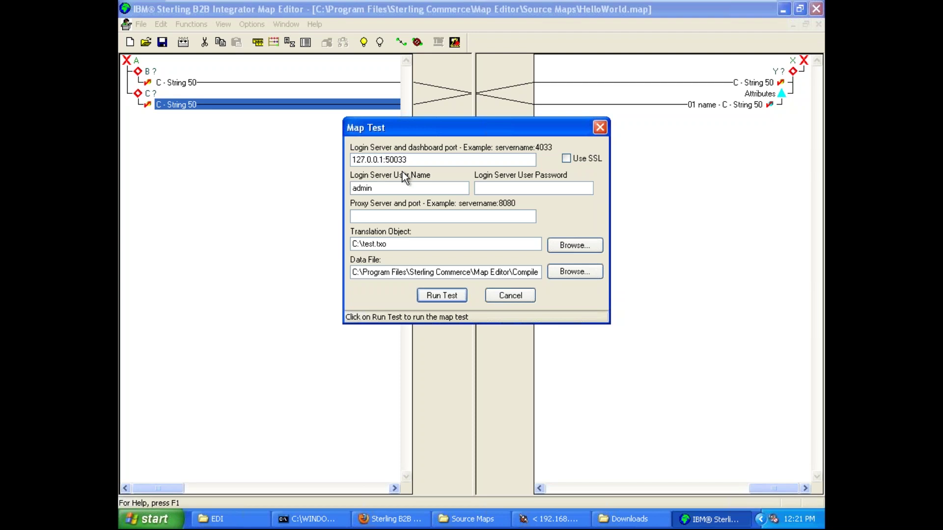
{"action": "key", "text": "shift+Left"}
{"action": "key", "text": "shift+Left"}
{"action": "key", "text": "shift+Left"}
{"action": "key", "text": "shift+Left"}
{"action": "key", "text": "shift+Left"}
{"action": "key", "text": "shift+Left"}
{"action": "key", "text": "shift+Left"}
{"action": "key", "text": "shift+Left"}
{"action": "key", "text": "shift+Left"}
{"action": "key", "text": "shift+Left"}
{"action": "key", "text": "shift+Left"}
{"action": "key", "text": "shift+Left"}
{"action": "key", "text": "shift+Left"}
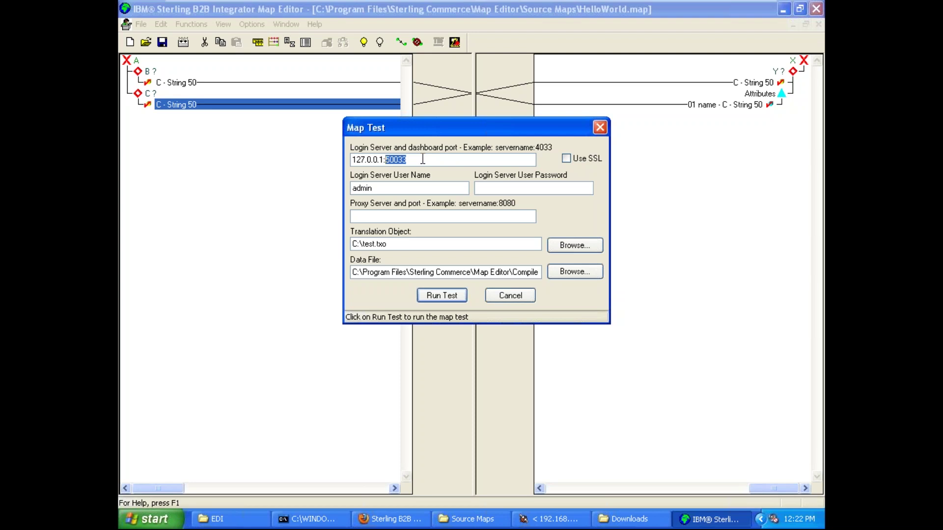
- Compare the map test port 50033 with the dashboard's port 50000 shown in Firefox's address bar
{"action": "key", "text": "Left"}
{"action": "key", "text": "Right"}
{"action": "key", "text": "shift+Right"}
{"action": "key", "text": "shift+Right"}
{"action": "key", "text": "shift+Right"}
{"action": "key", "text": "shift+Right"}
{"action": "key", "text": "shift+Right"}
{"action": "left_click", "coordinate": [391, 519]}
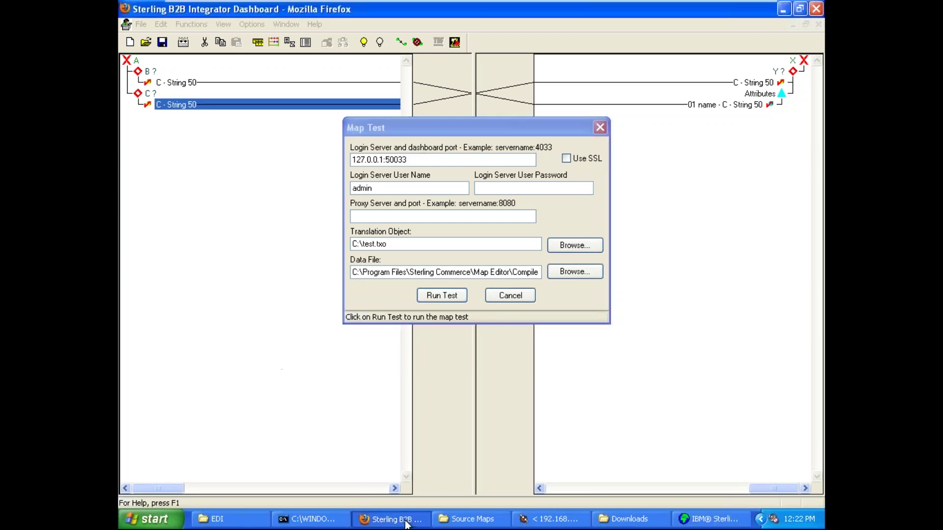
{"action": "left_click", "coordinate": [352, 45]}
{"action": "left_click", "coordinate": [352, 45]}
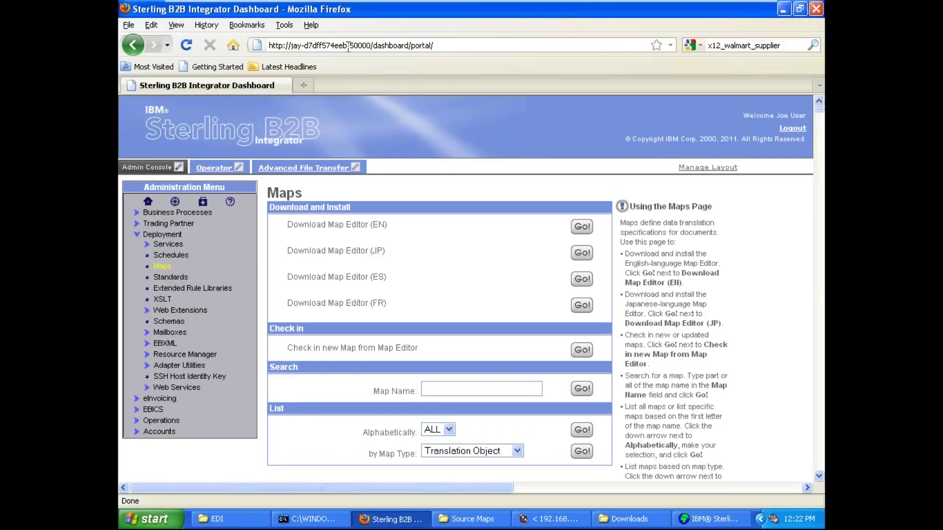
{"action": "left_click_drag", "start_coordinate": [352, 45], "coordinate": [409, 45]}
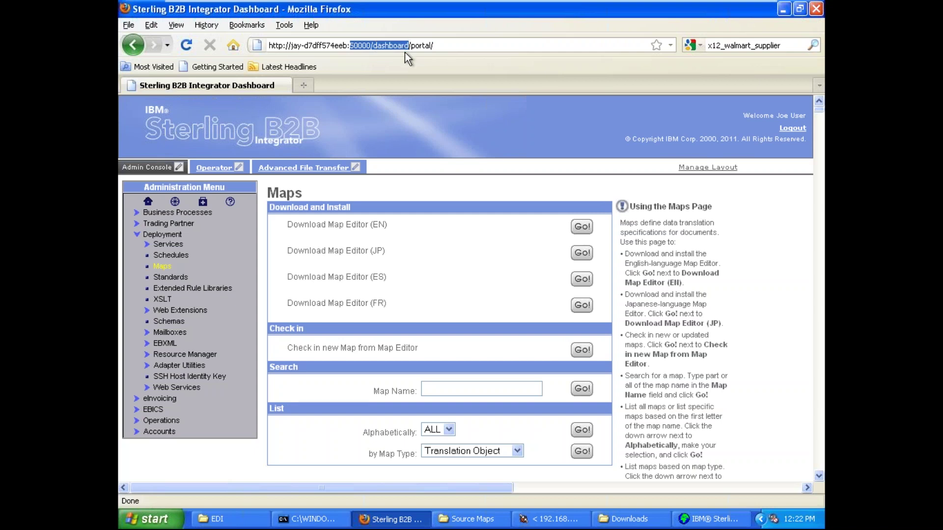
{"action": "left_click", "coordinate": [368, 45]}
{"action": "left_click_drag", "start_coordinate": [349, 45], "coordinate": [373, 48]}
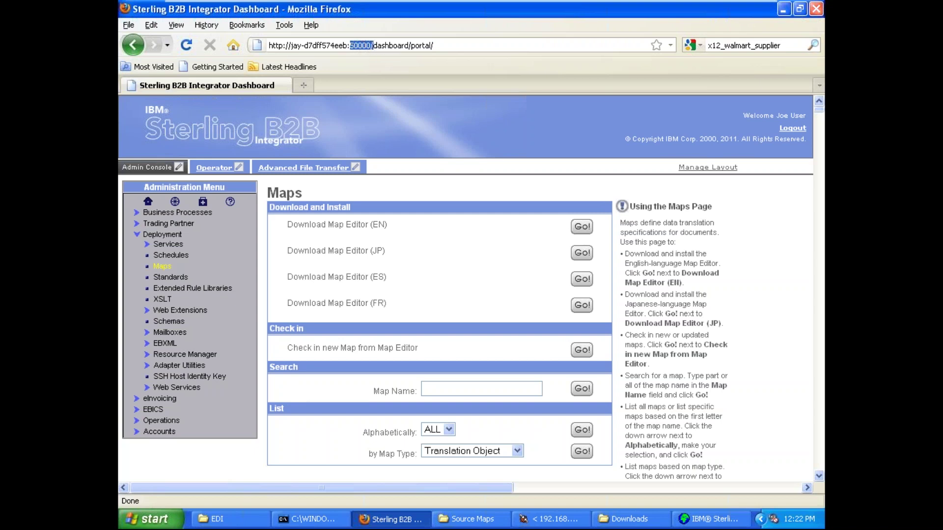
- Back in Map Test, keep the login server as 127.0.0.1:50033
{"action": "left_click", "coordinate": [783, 9]}
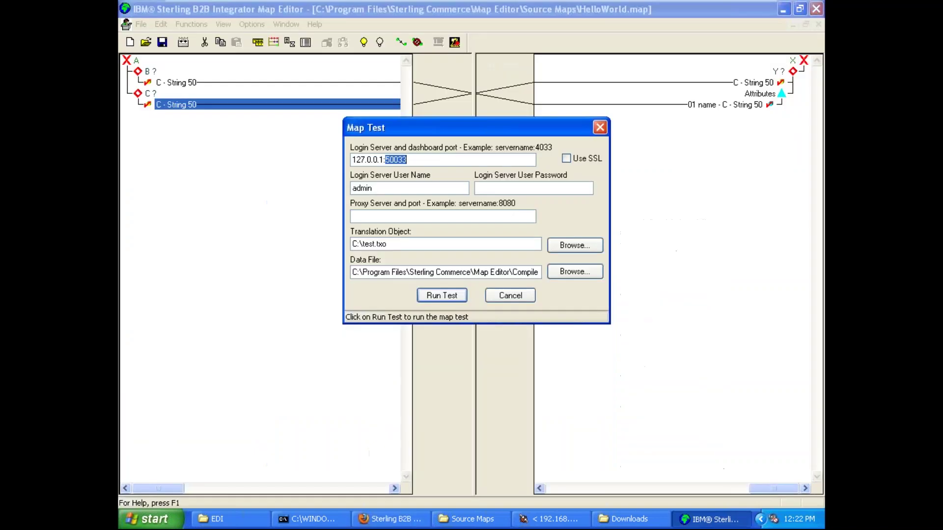
{"action": "left_click", "coordinate": [452, 159]}
{"action": "key", "text": "Left"}
{"action": "key", "text": "Left"}
{"action": "key", "text": "Left"}
{"action": "key", "text": "Left"}
{"action": "key", "text": "Left"}
{"action": "key", "text": "shift+Right"}
{"action": "key", "text": "shift+Right"}
{"action": "key", "text": "shift+Right"}
{"action": "key", "text": "shift+Right"}
{"action": "key", "text": "shift+Right"}
{"action": "left_click_drag", "start_coordinate": [445, 160], "coordinate": [337, 161]}
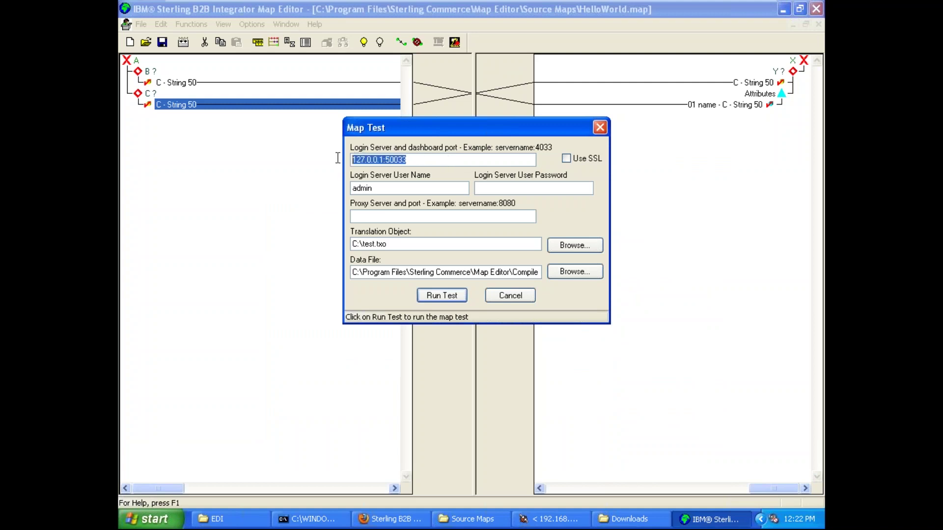
{"action": "left_click", "coordinate": [444, 160]}
{"action": "key", "text": "shift+Left"}
{"action": "key", "text": "shift+Left"}
{"action": "key", "text": "shift+Left"}
{"action": "key", "text": "shift+Left"}
{"action": "key", "text": "shift+Left"}
{"action": "left_click", "coordinate": [422, 160]}
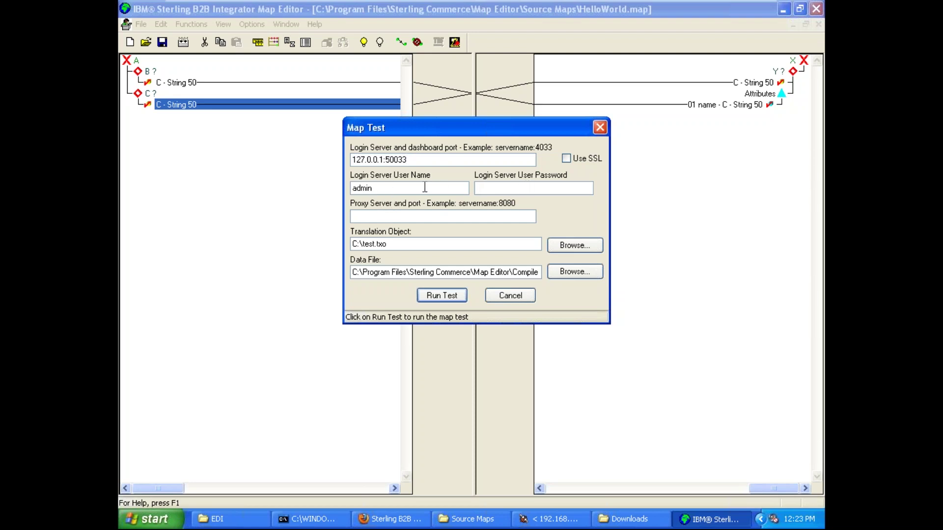
- Enter the admin login password in the password field
{"action": "key", "text": "Tab"}
{"action": "key", "text": "shift+Tab"}
{"action": "key", "text": "Tab"}
{"action": "type", "text": "password"}
{"action": "left_click", "coordinate": [455, 245]}
- Start browsing for the translation object and locate HelloWorld.txo in Explorer's Compiled Maps folder
{"action": "left_click", "coordinate": [572, 249]}
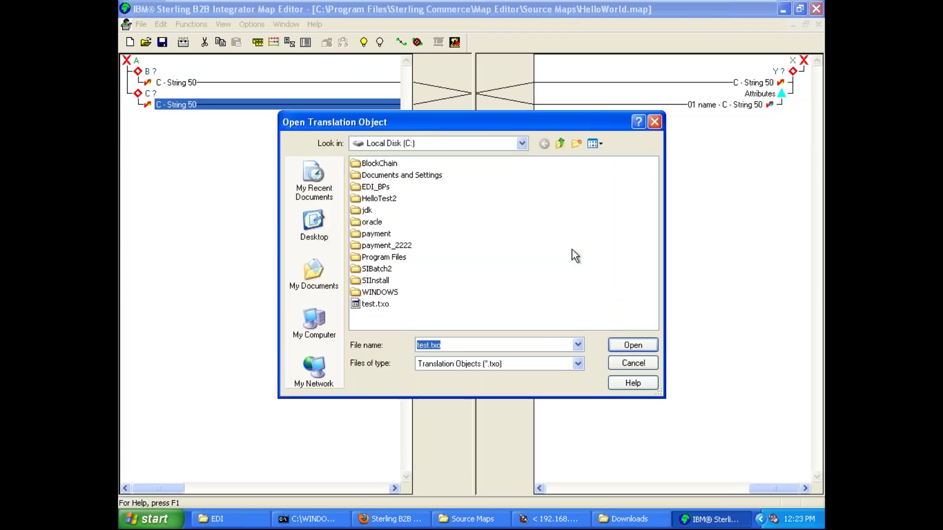
{"action": "left_click", "coordinate": [470, 519]}
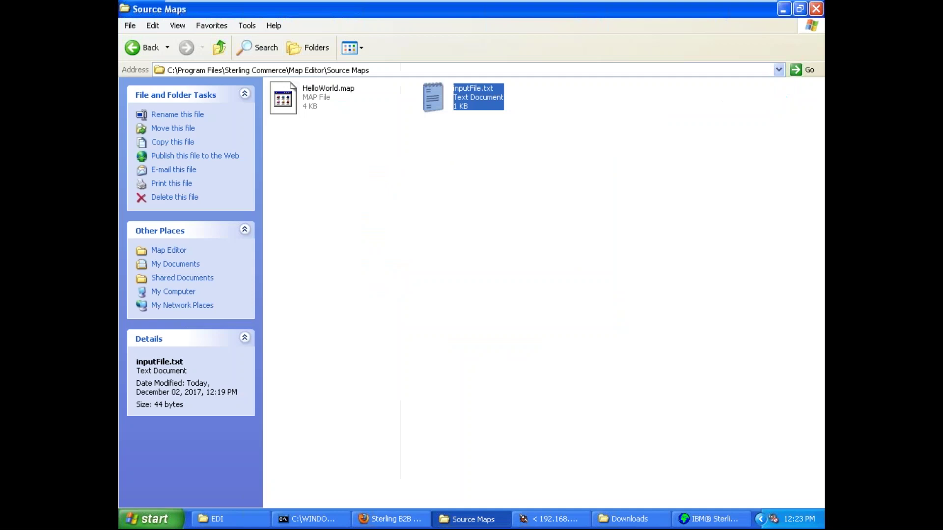
{"action": "left_click", "coordinate": [219, 47]}
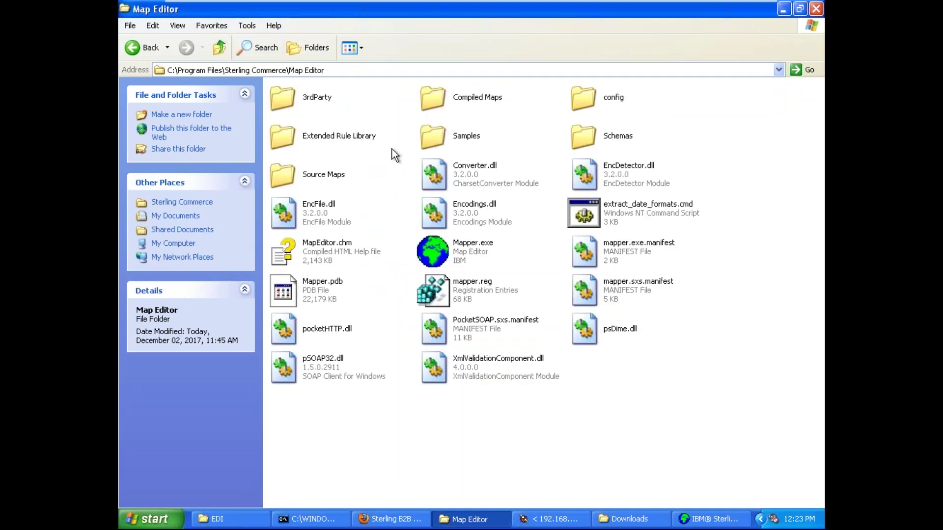
{"action": "double_click", "coordinate": [432, 98]}
{"action": "left_click", "coordinate": [432, 69]}
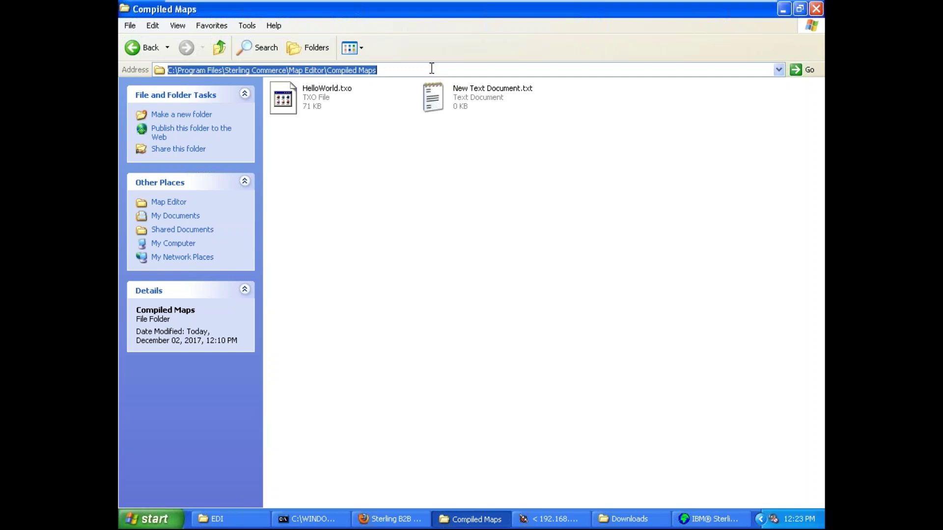
{"action": "left_click", "coordinate": [408, 204]}
{"action": "left_click", "coordinate": [325, 91]}
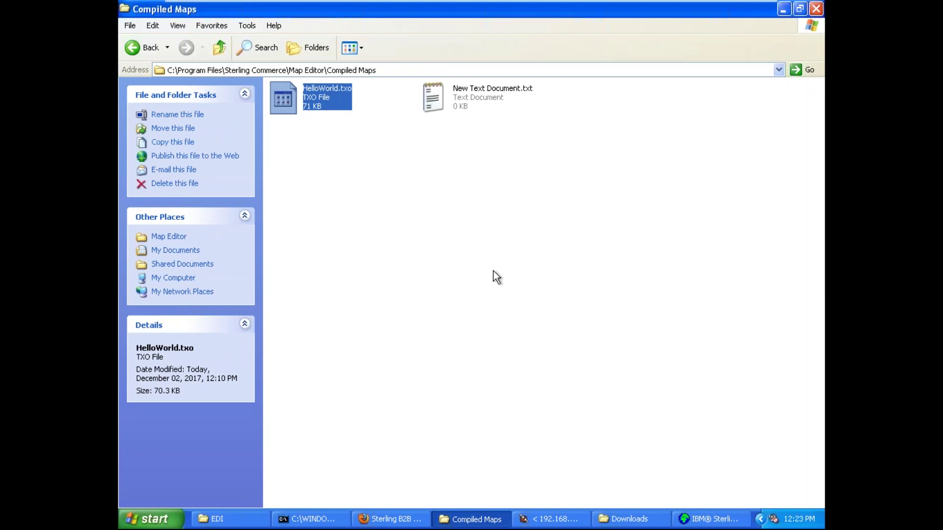
- Copy the Compiled Maps folder path from the Explorer window
{"action": "left_click", "coordinate": [712, 519]}
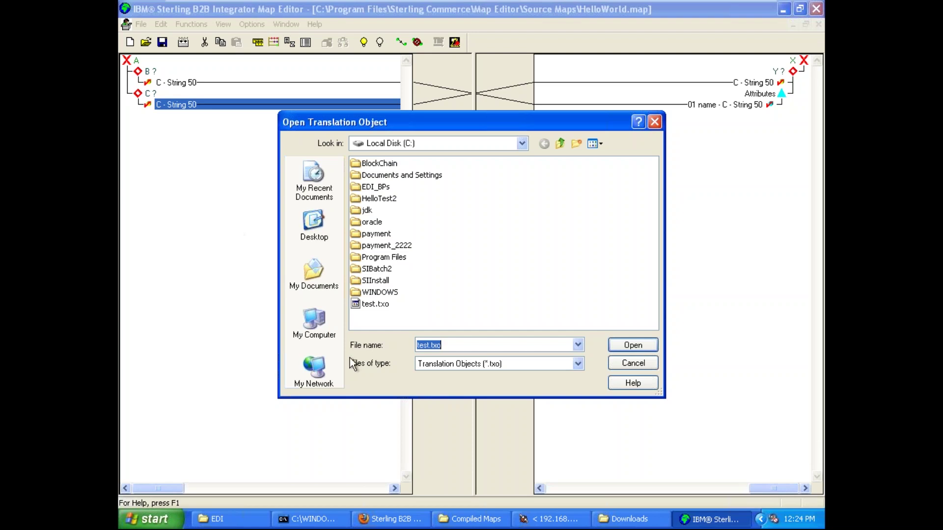
{"action": "left_click", "coordinate": [457, 519]}
{"action": "left_click", "coordinate": [332, 123]}
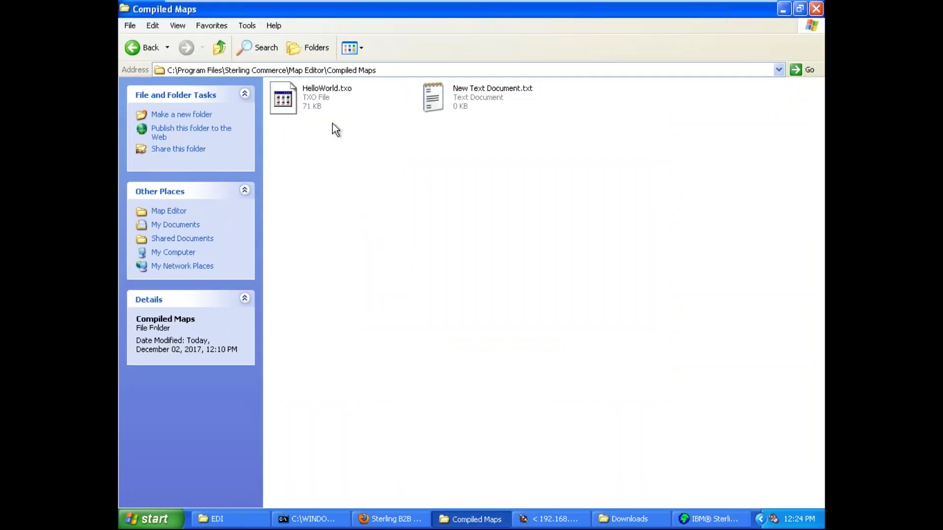
{"action": "left_click", "coordinate": [403, 71]}
{"action": "key", "text": "ctrl+c"}
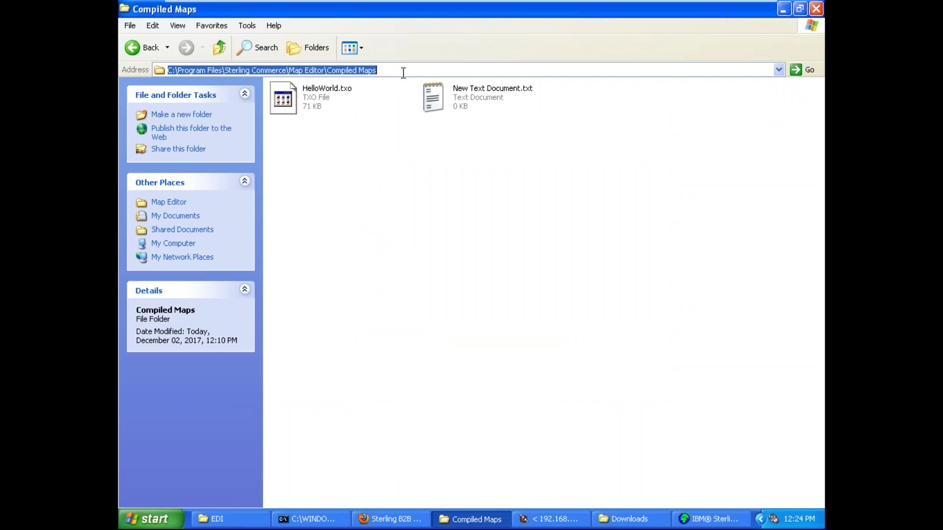
{"action": "left_click", "coordinate": [391, 252]}
{"action": "left_click", "coordinate": [462, 520]}
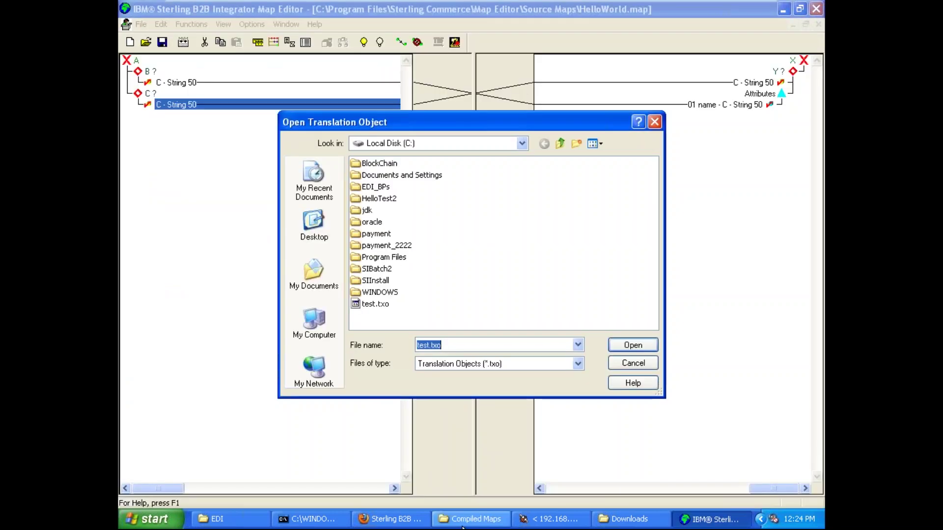
- Paste the Compiled Maps path into the file picker and choose HelloWorld.txo
{"action": "key", "text": "Delete"}
{"action": "key", "text": "ctrl+v"}
{"action": "key", "text": "Return"}
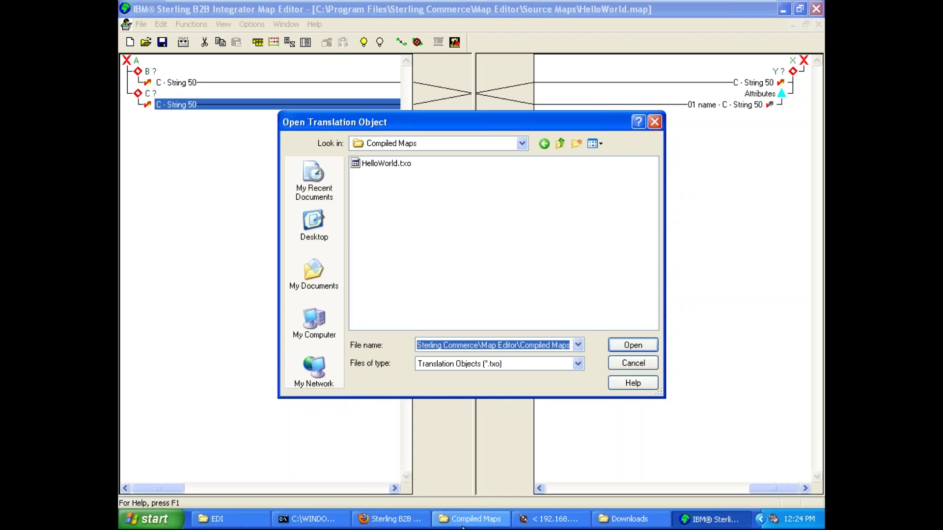
{"action": "left_click", "coordinate": [446, 270]}
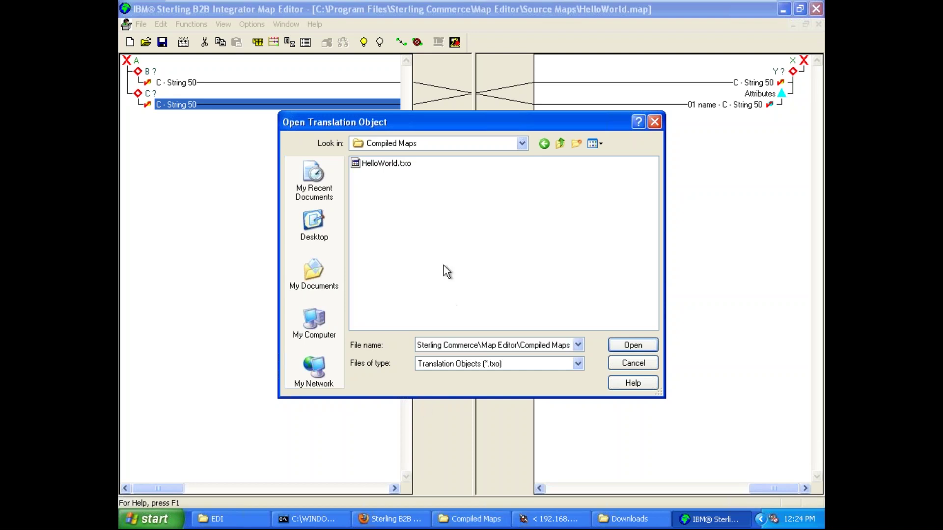
{"action": "left_click", "coordinate": [394, 165]}
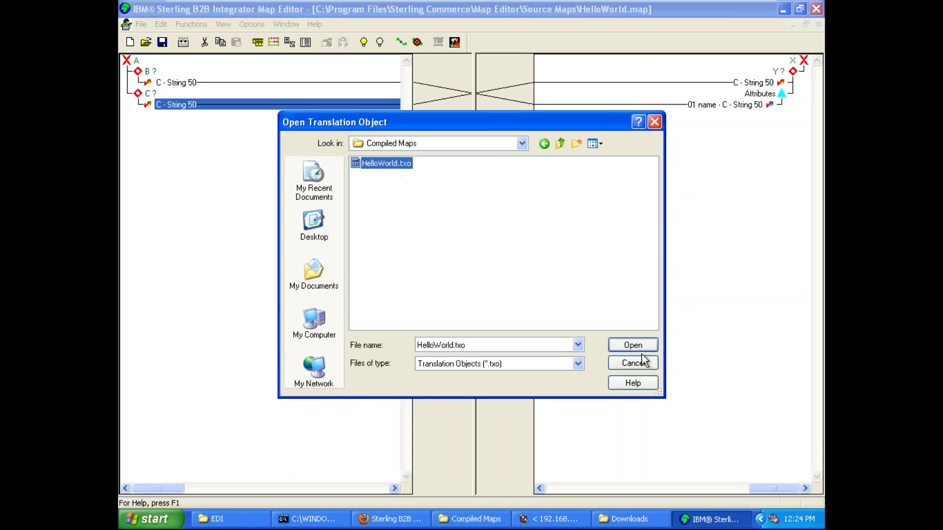
{"action": "left_click", "coordinate": [640, 349]}
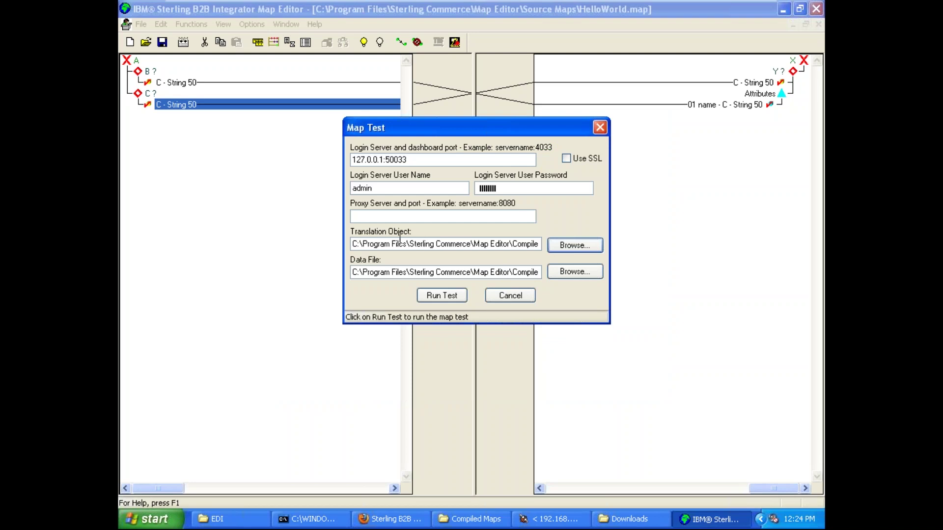
- Set the data file to inputFile.txt from the Source Maps folder
{"action": "left_click_drag", "start_coordinate": [395, 240], "coordinate": [569, 248]}
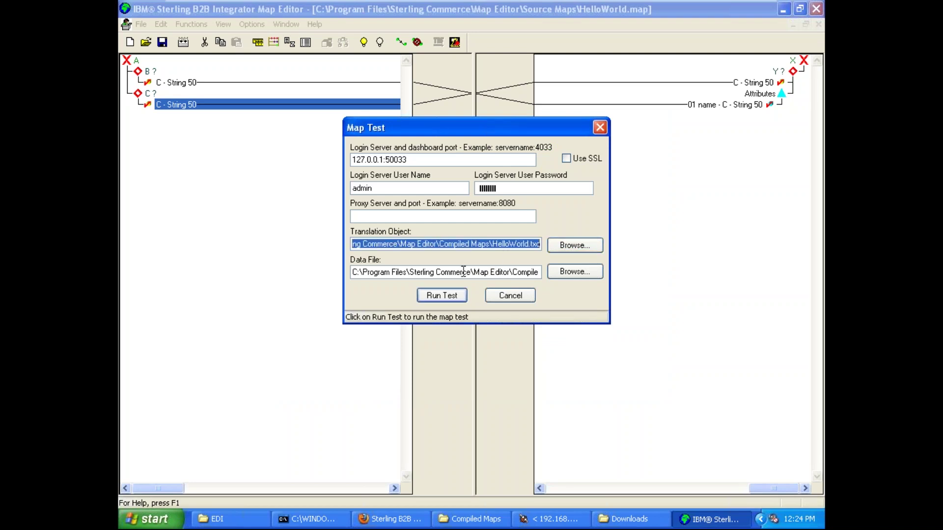
{"action": "left_click", "coordinate": [463, 272]}
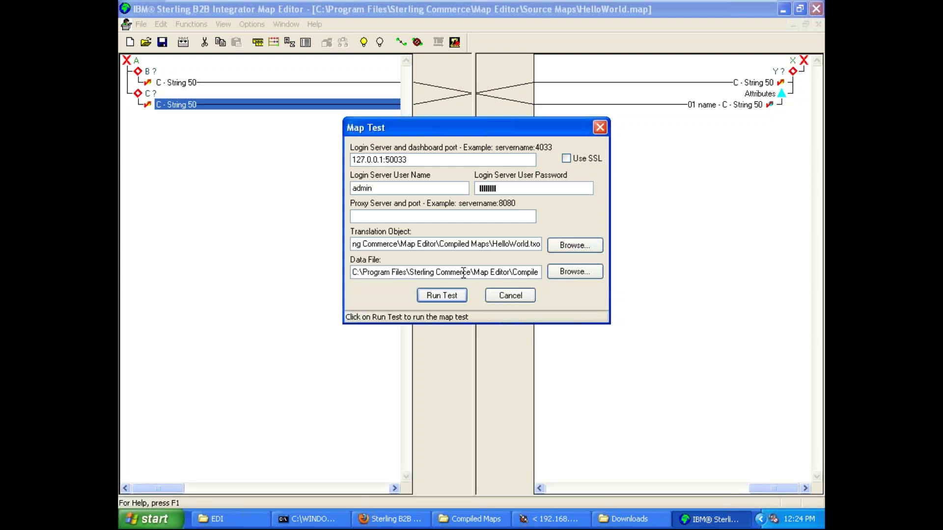
{"action": "double_click", "coordinate": [463, 273]}
{"action": "left_click", "coordinate": [463, 273]}
{"action": "left_click", "coordinate": [568, 273]}
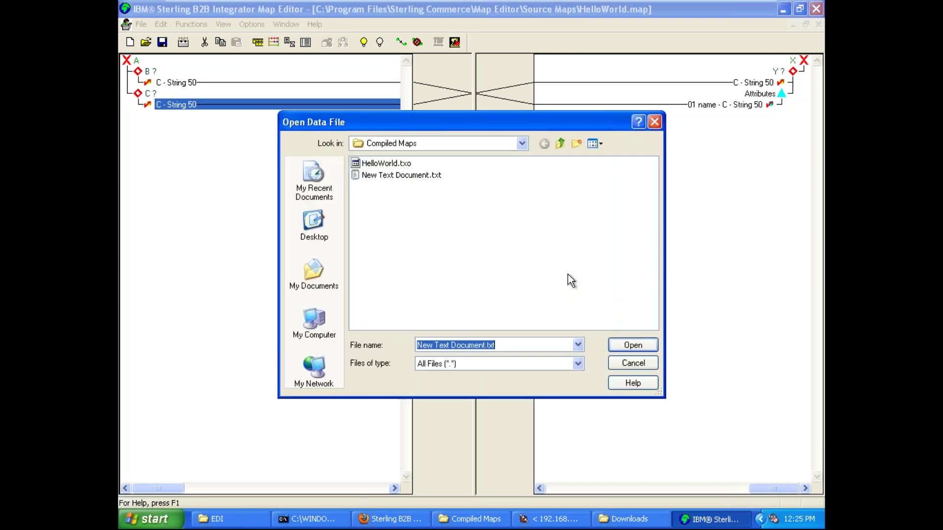
{"action": "left_click", "coordinate": [560, 144]}
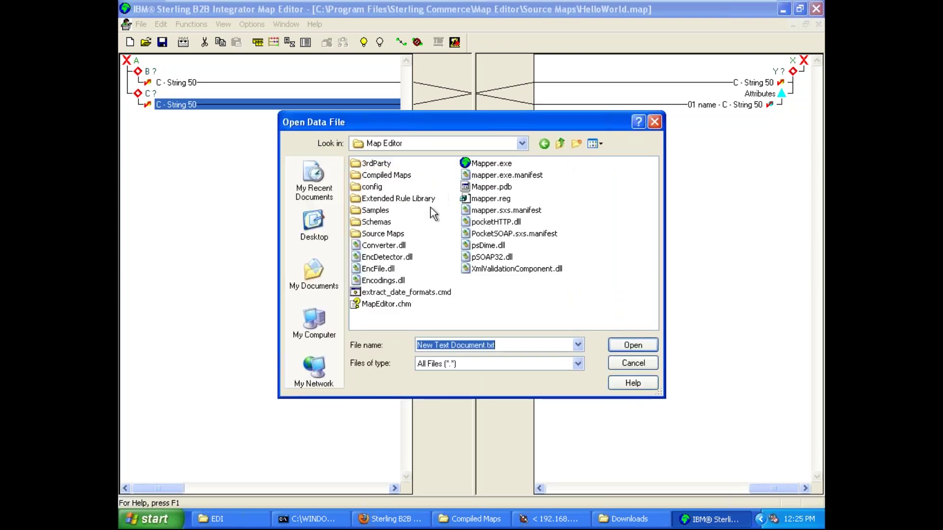
{"action": "double_click", "coordinate": [388, 234]}
{"action": "left_click", "coordinate": [388, 176]}
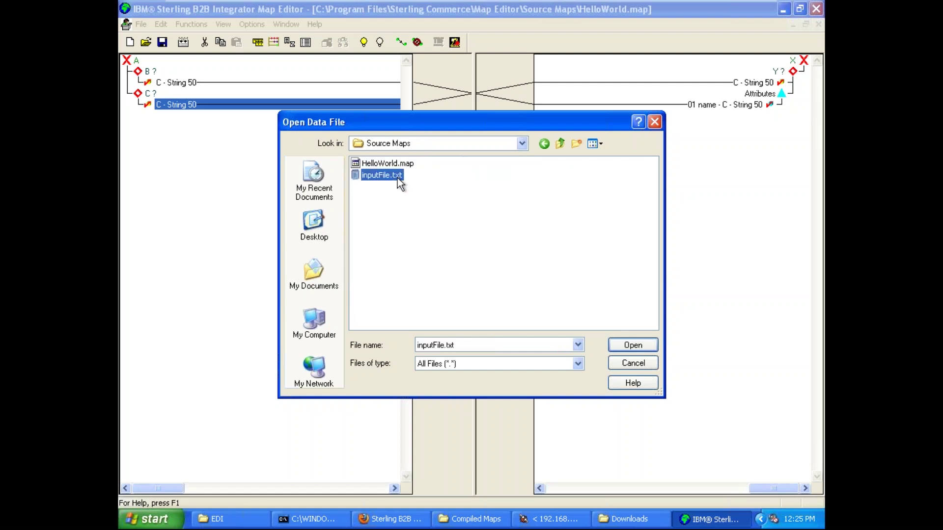
{"action": "left_click", "coordinate": [641, 346]}
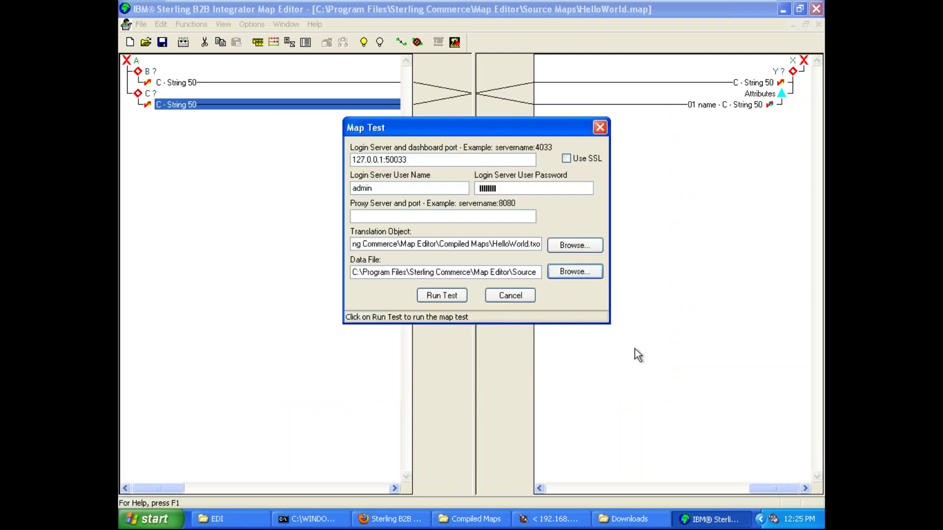
- Review the server, password, translation object and data file paths, then run the test
{"action": "left_click_drag", "start_coordinate": [489, 273], "coordinate": [573, 278]}
{"action": "left_click", "coordinate": [529, 273]}
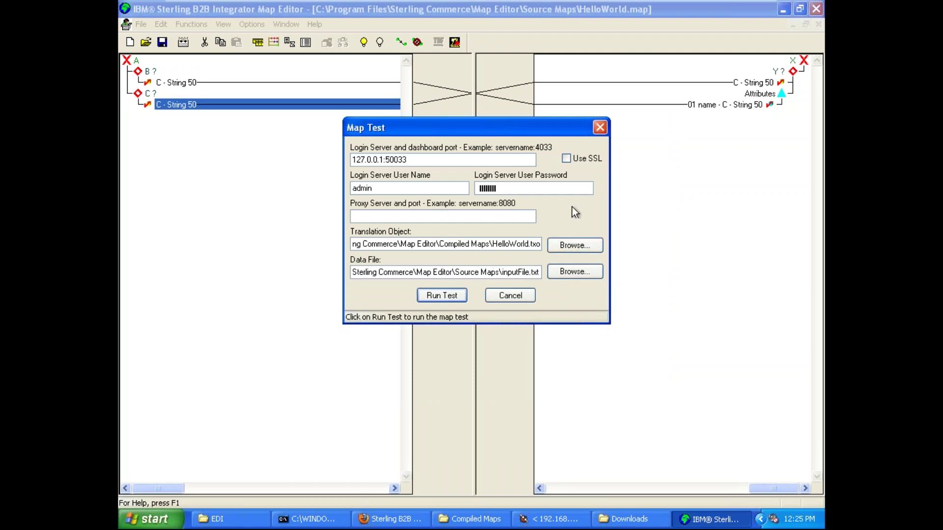
{"action": "left_click", "coordinate": [433, 161]}
{"action": "left_click", "coordinate": [513, 192]}
{"action": "left_click_drag", "start_coordinate": [446, 244], "coordinate": [542, 245]}
{"action": "left_click", "coordinate": [505, 244]}
{"action": "left_click_drag", "start_coordinate": [469, 272], "coordinate": [540, 273]}
{"action": "left_click", "coordinate": [510, 277]}
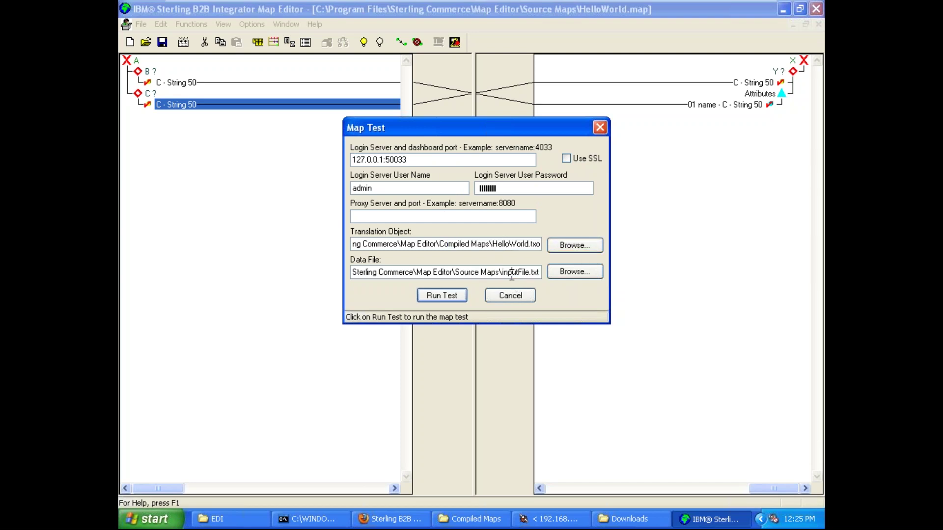
{"action": "left_click", "coordinate": [452, 296]}
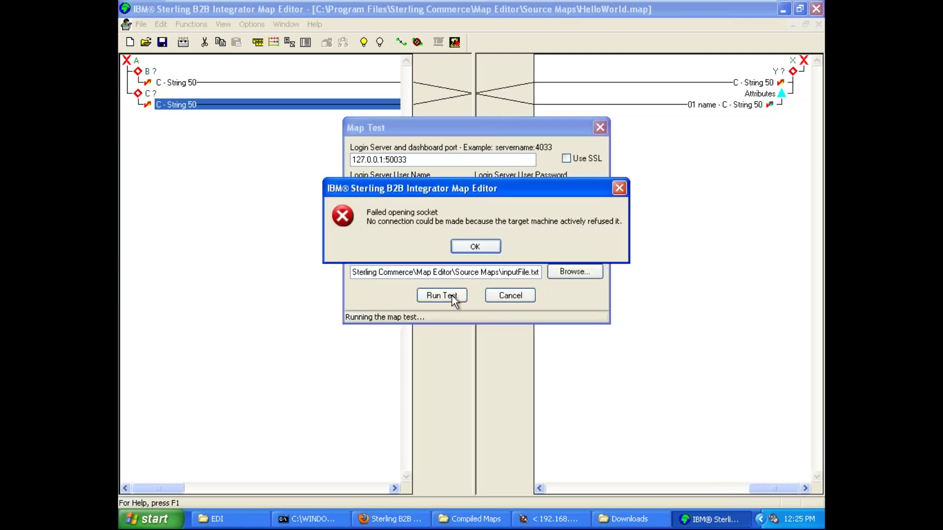
- Dismiss the error, change the host to localhost, rerun the test, and minimise the VM
{"action": "left_click", "coordinate": [475, 246]}
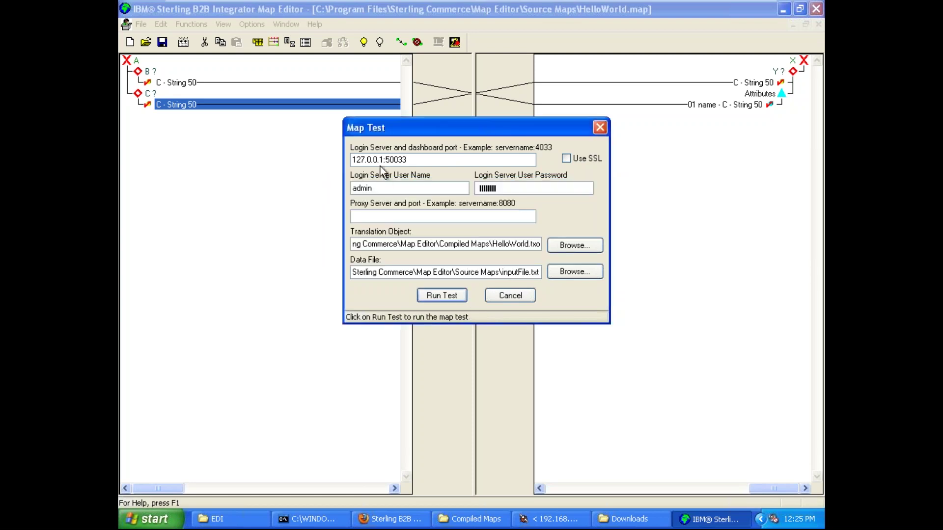
{"action": "key", "text": "BackSpace"}
{"action": "key", "text": "BackSpace"}
{"action": "key", "text": "BackSpace"}
{"action": "key", "text": "BackSpace"}
{"action": "key", "text": "BackSpace"}
{"action": "key", "text": "BackSpace"}
{"action": "key", "text": "BackSpace"}
{"action": "key", "text": "BackSpace"}
{"action": "key", "text": "BackSpace"}
{"action": "type", "text": "localhost"}
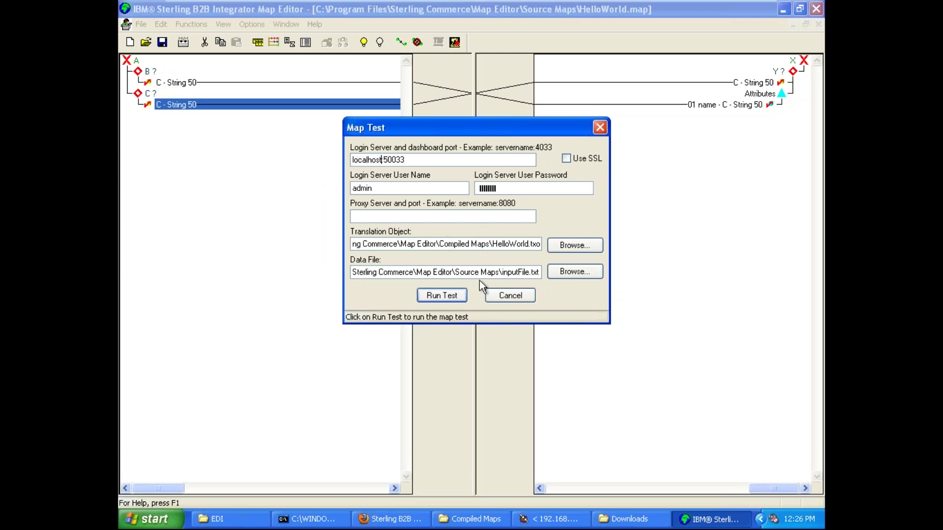
{"action": "left_click", "coordinate": [441, 296]}
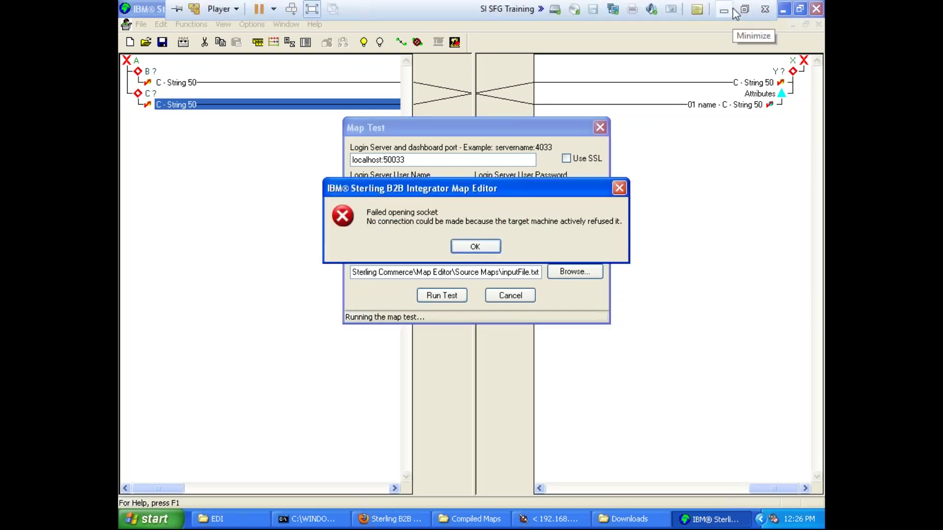
{"action": "left_click", "coordinate": [745, 7]}
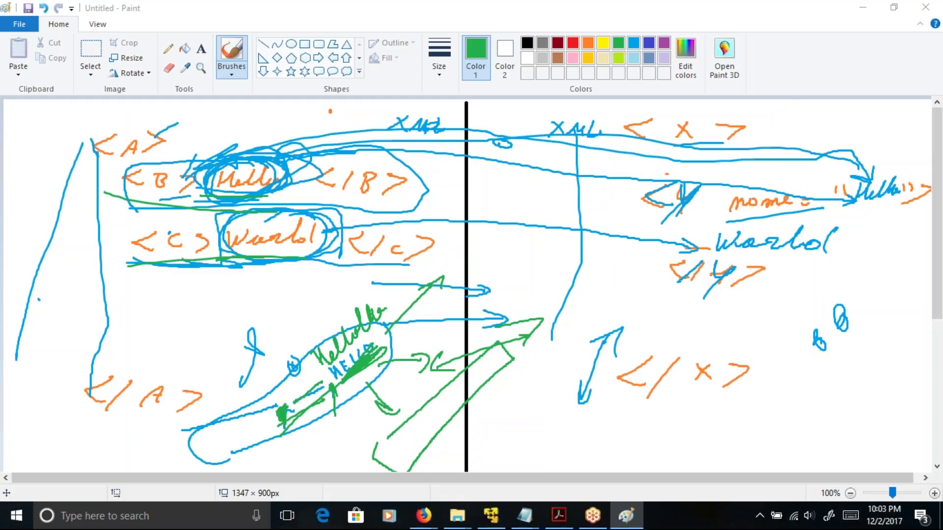
- Reload the port 50000 dashboard address several times in Firefox
{"action": "left_click", "coordinate": [492, 515]}
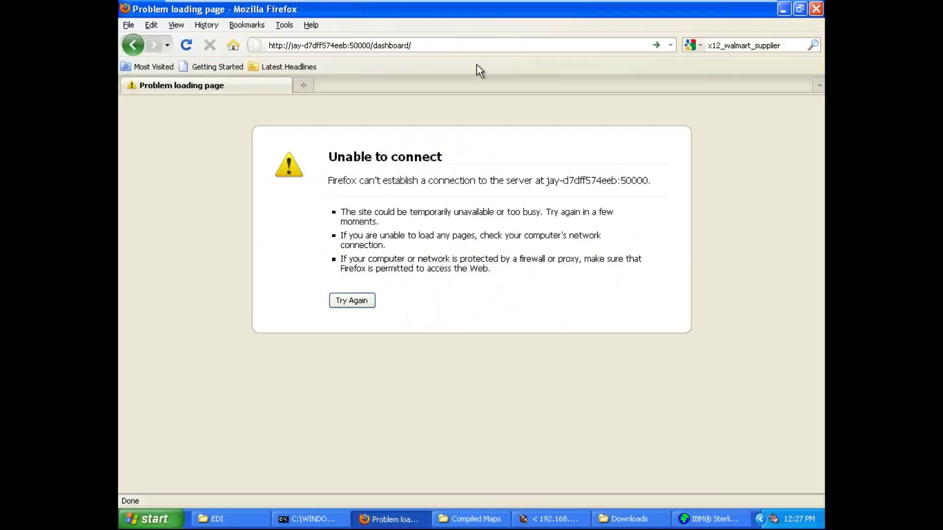
{"action": "left_click", "coordinate": [454, 47]}
{"action": "key", "text": "Return"}
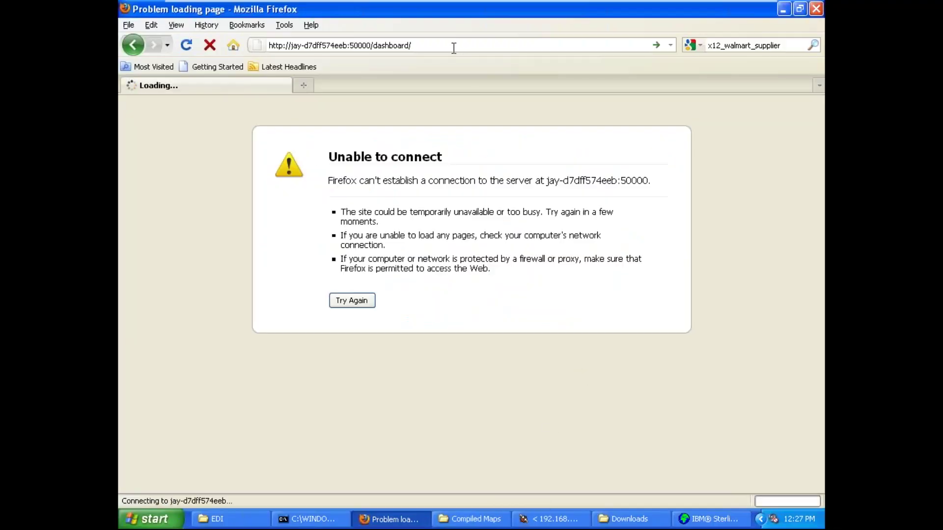
{"action": "left_click", "coordinate": [453, 48]}
{"action": "left_click", "coordinate": [452, 47]}
{"action": "key", "text": "Return"}
{"action": "left_click", "coordinate": [451, 47]}
{"action": "left_click", "coordinate": [452, 46]}
{"action": "key", "text": "Return"}
{"action": "left_click", "coordinate": [462, 44]}
{"action": "left_click", "coordinate": [462, 45]}
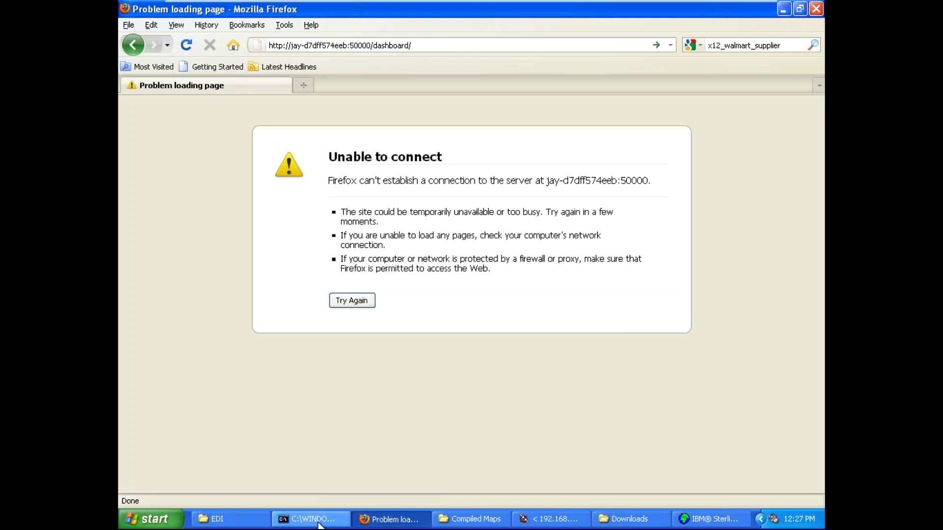
- Check the cmd and EDI folder windows, minimize Firefox, and cancel the Map Test dialog
{"action": "left_click", "coordinate": [319, 521]}
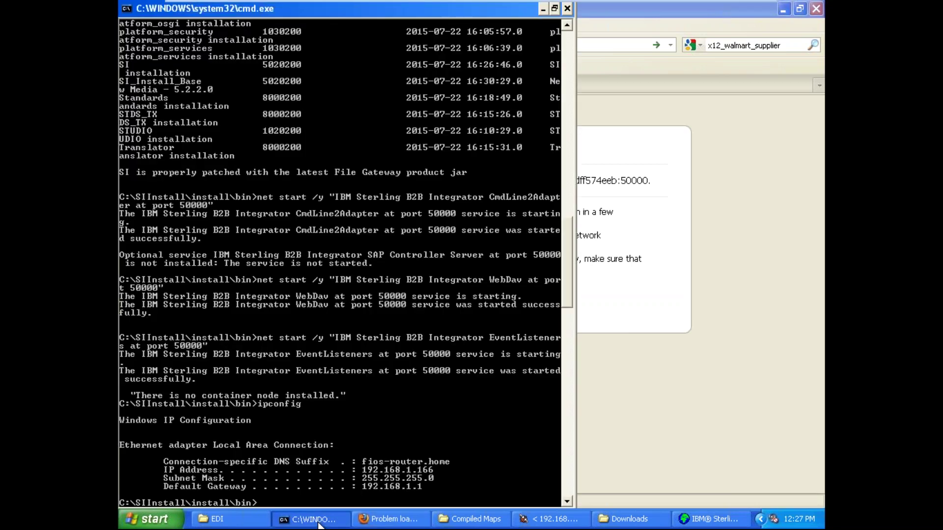
{"action": "left_click", "coordinate": [390, 519]}
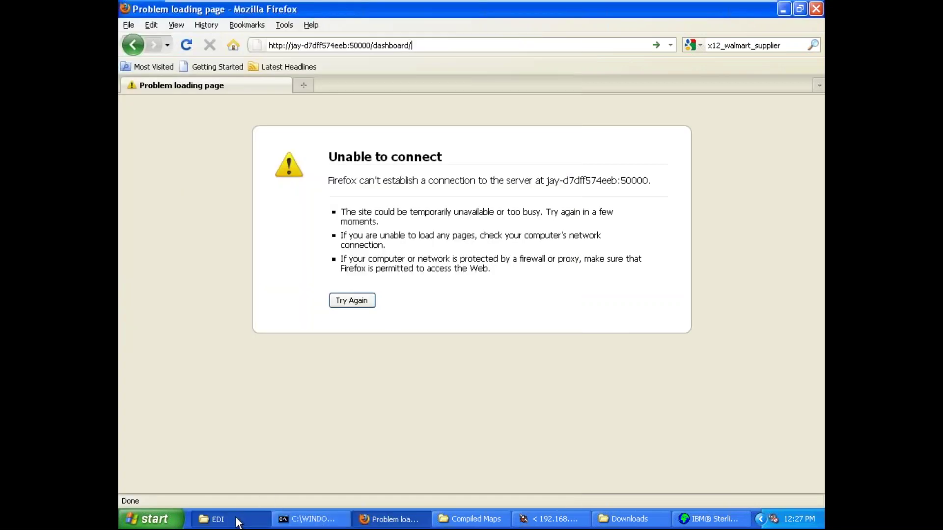
{"action": "left_click", "coordinate": [235, 520]}
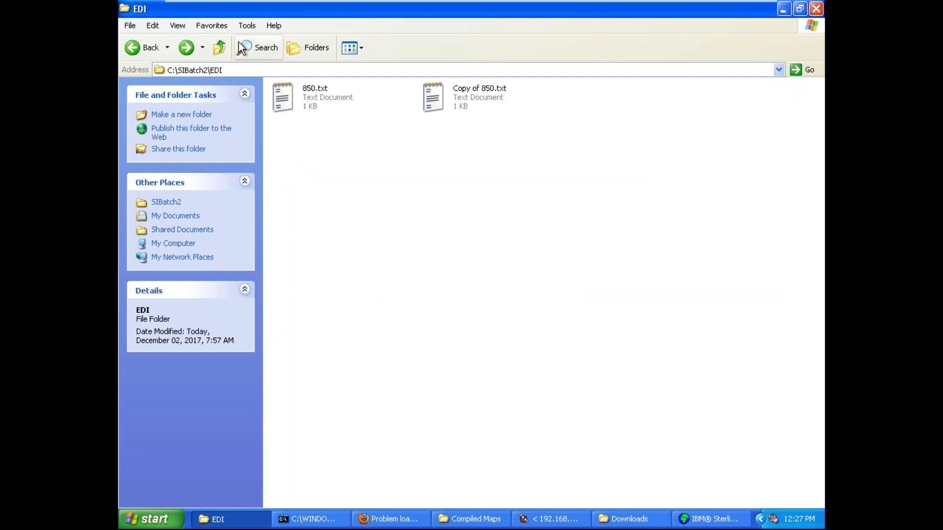
{"action": "left_click", "coordinate": [198, 522]}
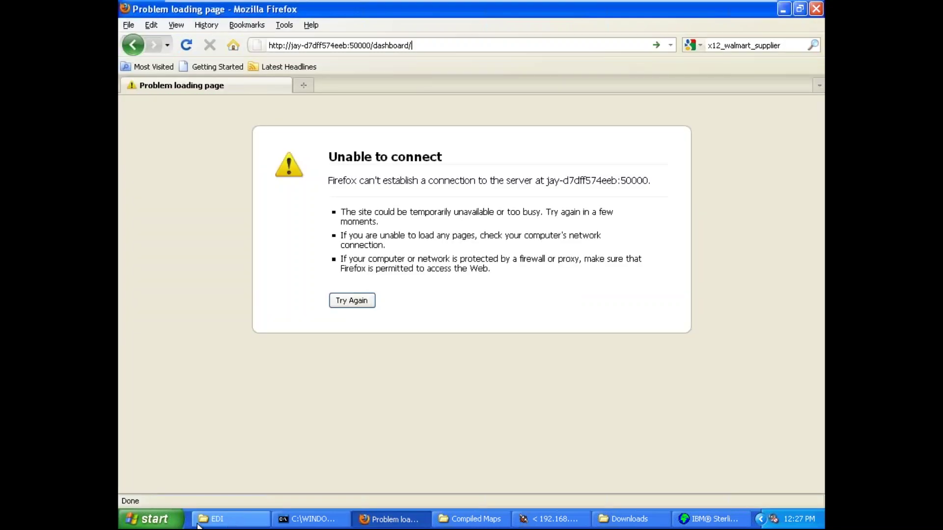
{"action": "left_click", "coordinate": [390, 519]}
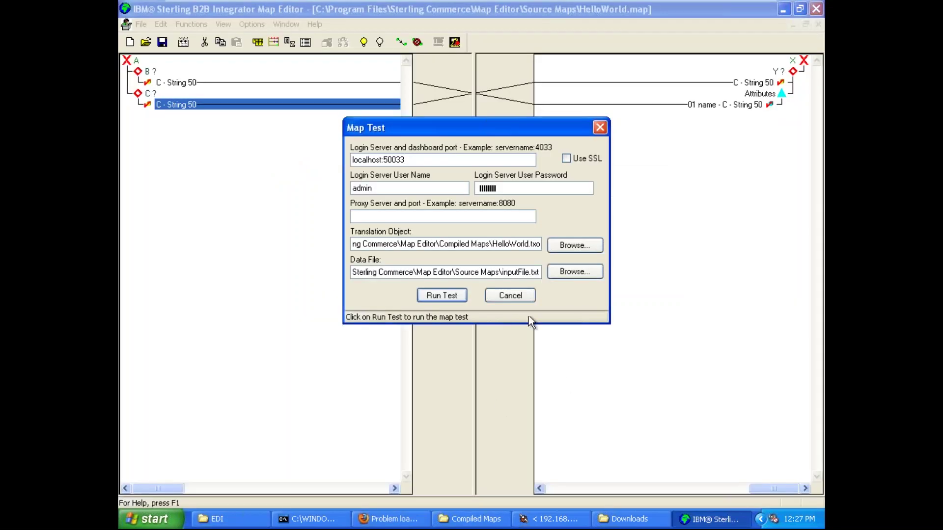
{"action": "left_click", "coordinate": [519, 297]}
{"action": "left_click", "coordinate": [784, 10]}
- Navigate from My Computer to the C:\SIInstall\install\logs folder
{"action": "left_click", "coordinate": [783, 10]}
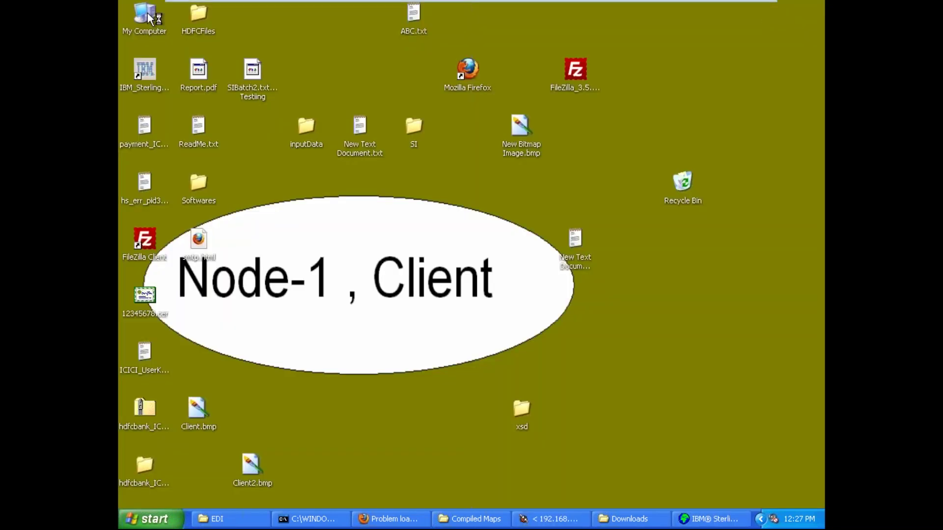
{"action": "double_click", "coordinate": [154, 22]}
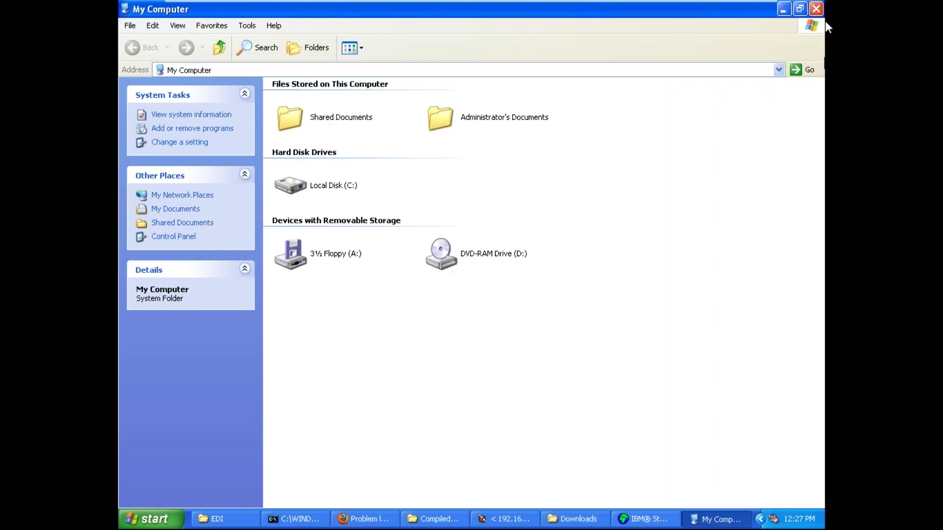
{"action": "double_click", "coordinate": [351, 186]}
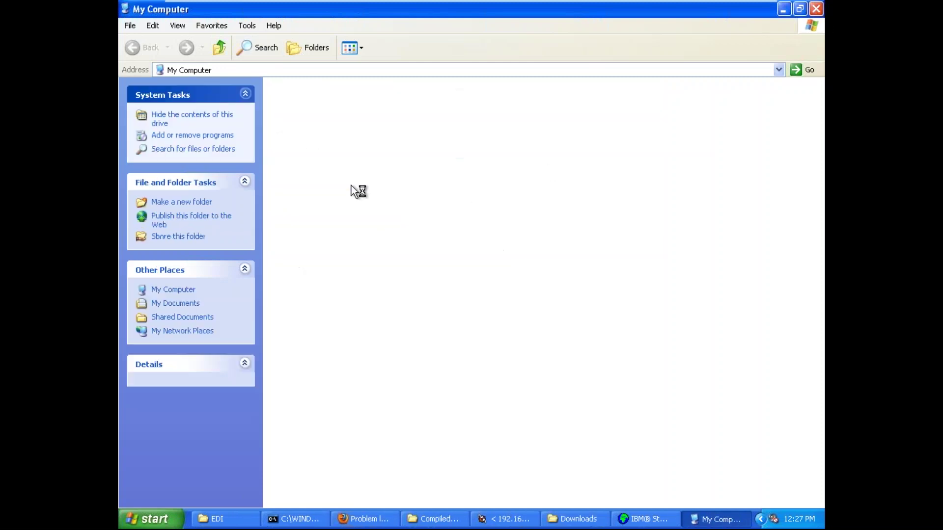
{"action": "double_click", "coordinate": [583, 176]}
{"action": "key", "text": "Return"}
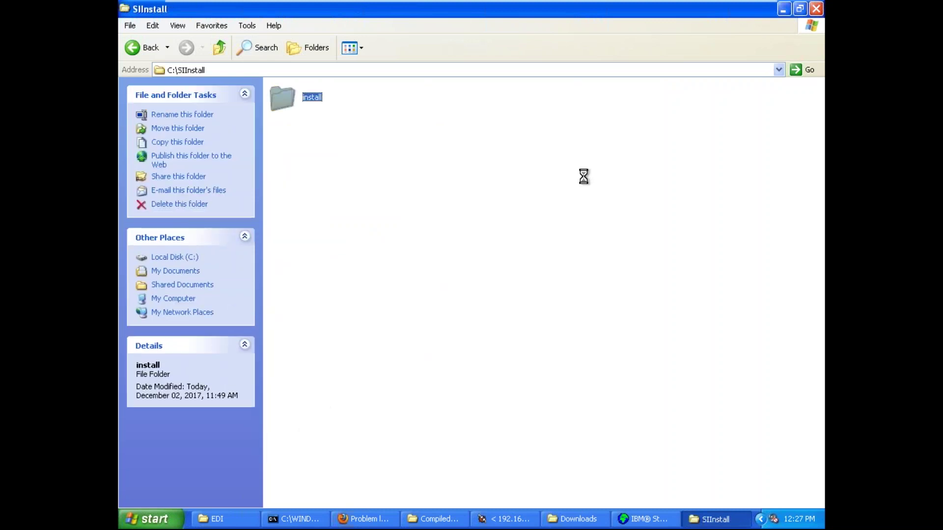
{"action": "key", "text": "l"}
{"action": "key", "text": "o"}
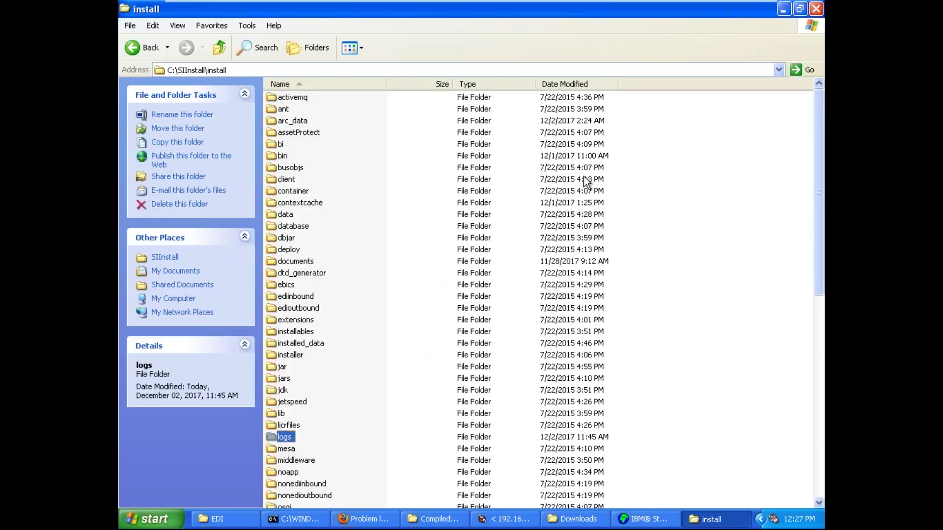
{"action": "key", "text": "Return"}
{"action": "key", "text": "c"}
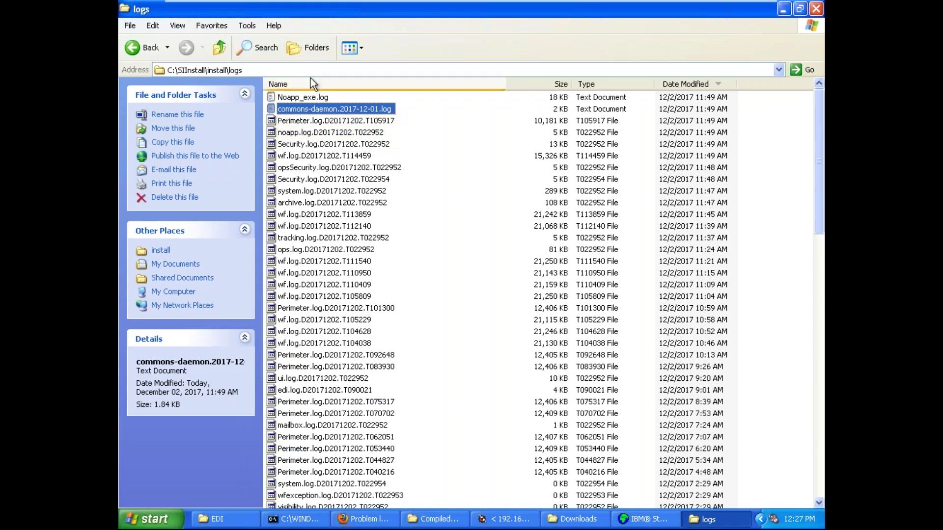
- Open Noapp_exe.log in Notepad, scroll through it, and close it
{"action": "double_click", "coordinate": [314, 96]}
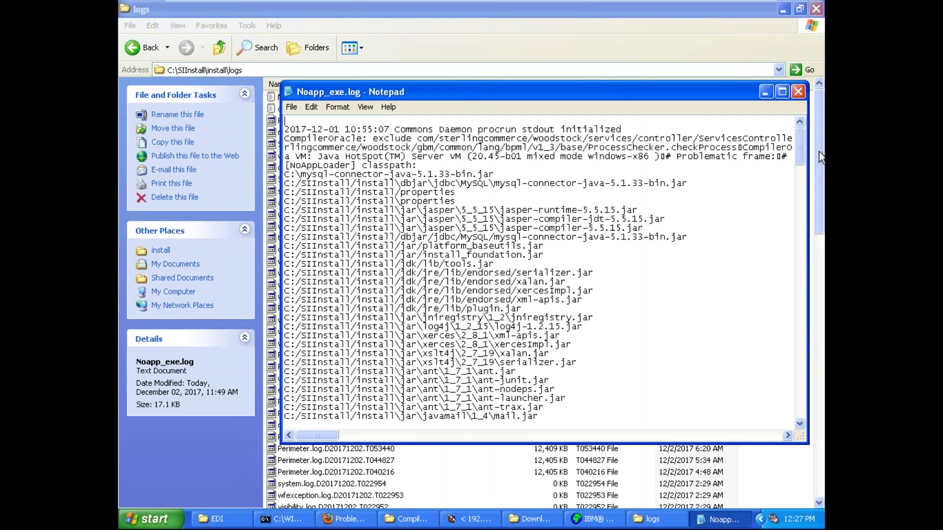
{"action": "left_click_drag", "start_coordinate": [799, 143], "coordinate": [820, 431]}
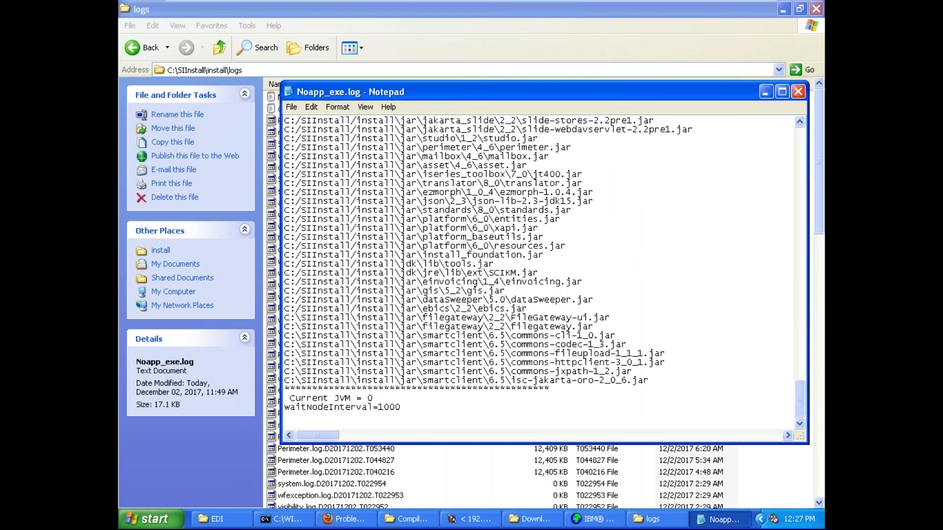
{"action": "left_click", "coordinate": [799, 92]}
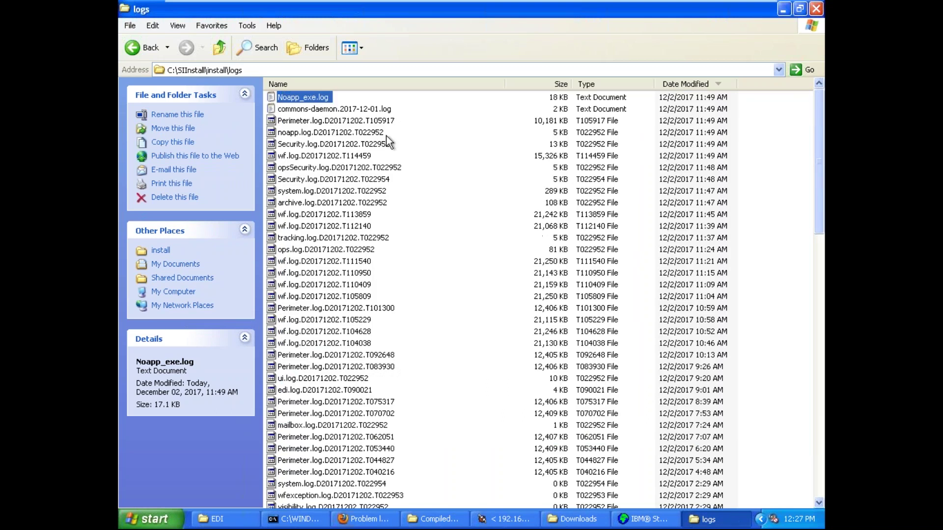
- Open opsSecurity.log.D20171202.T022952 with Notepad, read to its end, and close it
{"action": "left_click", "coordinate": [353, 109]}
{"action": "key", "text": "Down"}
{"action": "left_click", "coordinate": [351, 156]}
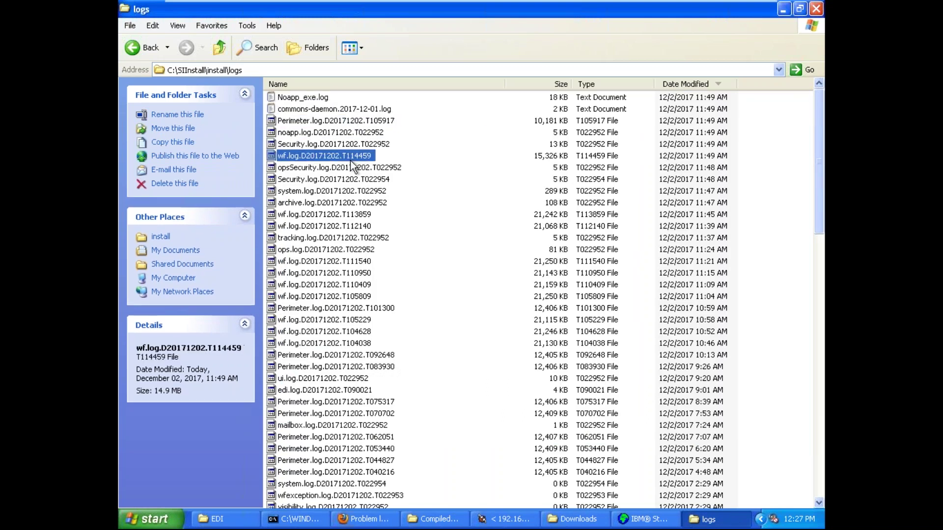
{"action": "left_click", "coordinate": [351, 167]}
{"action": "right_click", "coordinate": [350, 168]}
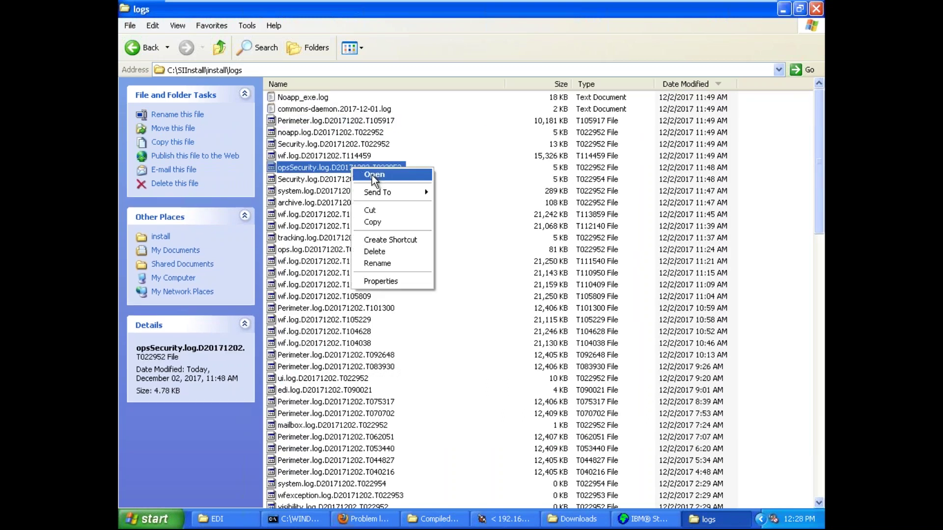
{"action": "left_click", "coordinate": [408, 177]}
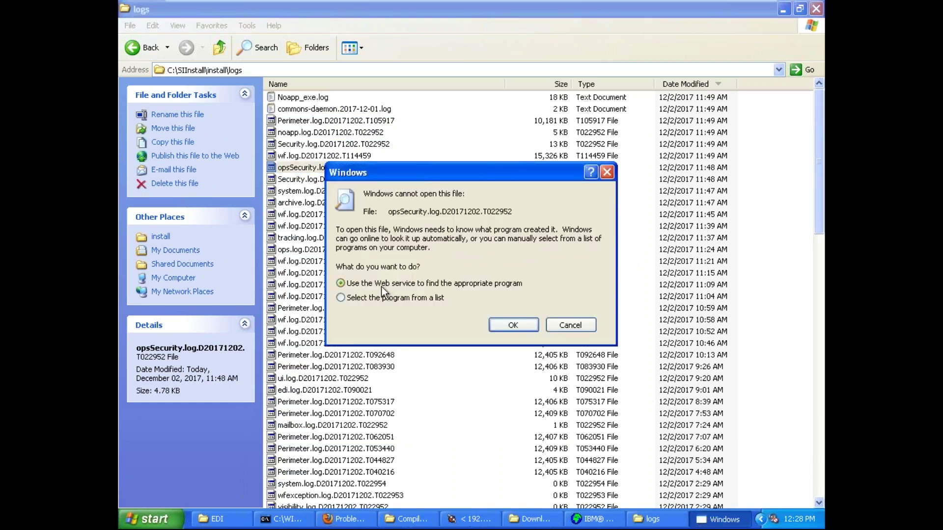
{"action": "left_click", "coordinate": [506, 326]}
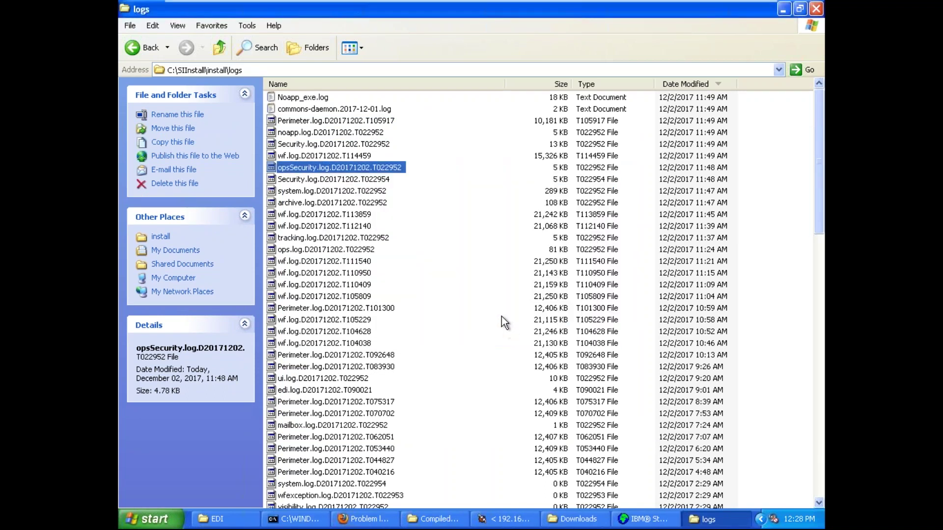
{"action": "left_click", "coordinate": [385, 224]}
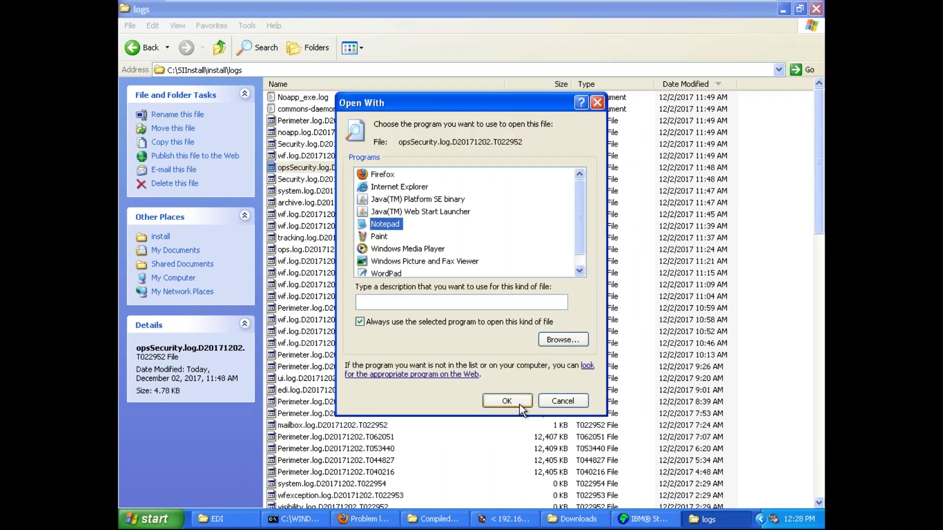
{"action": "left_click", "coordinate": [513, 401]}
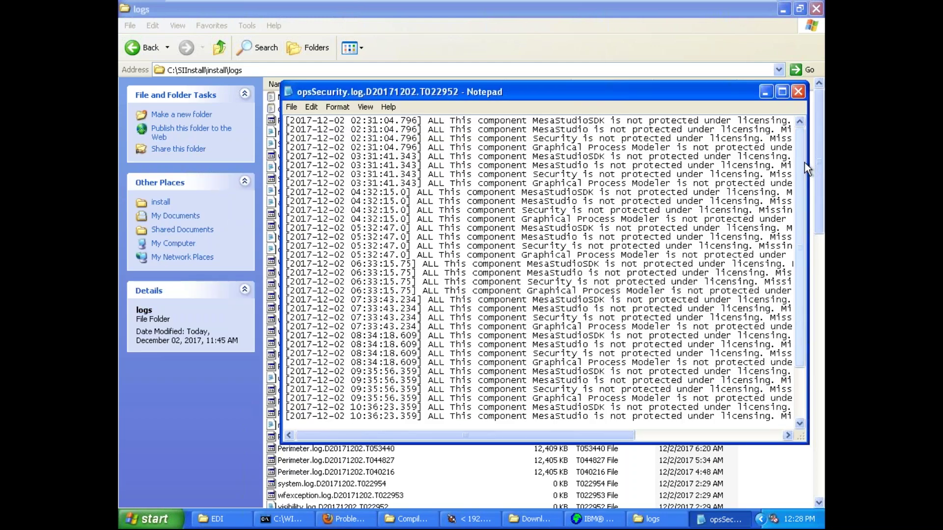
{"action": "left_click_drag", "start_coordinate": [804, 163], "coordinate": [806, 253]}
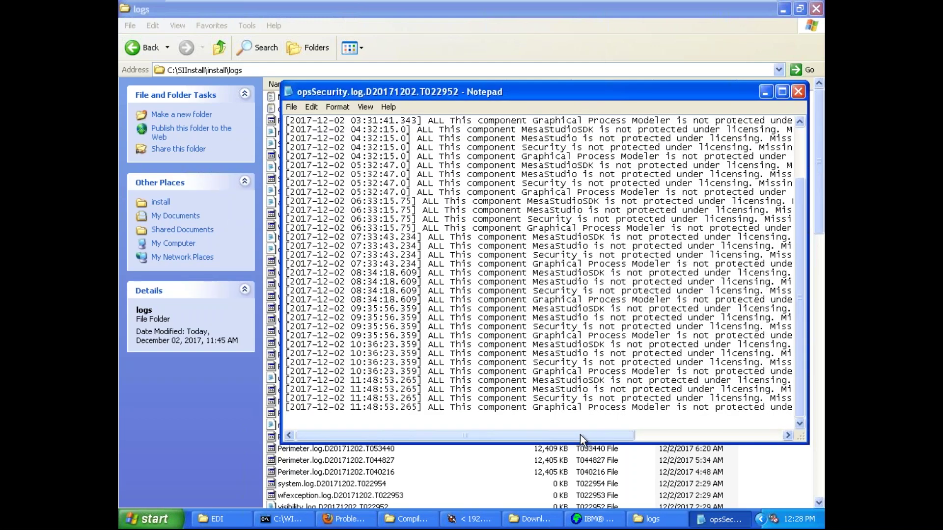
{"action": "left_click_drag", "start_coordinate": [577, 437], "coordinate": [744, 430]}
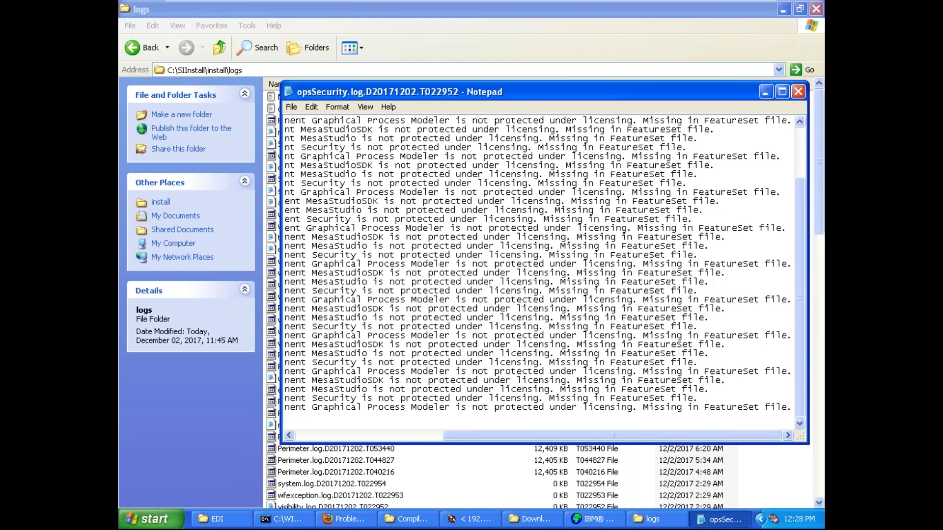
{"action": "left_click", "coordinate": [798, 92]}
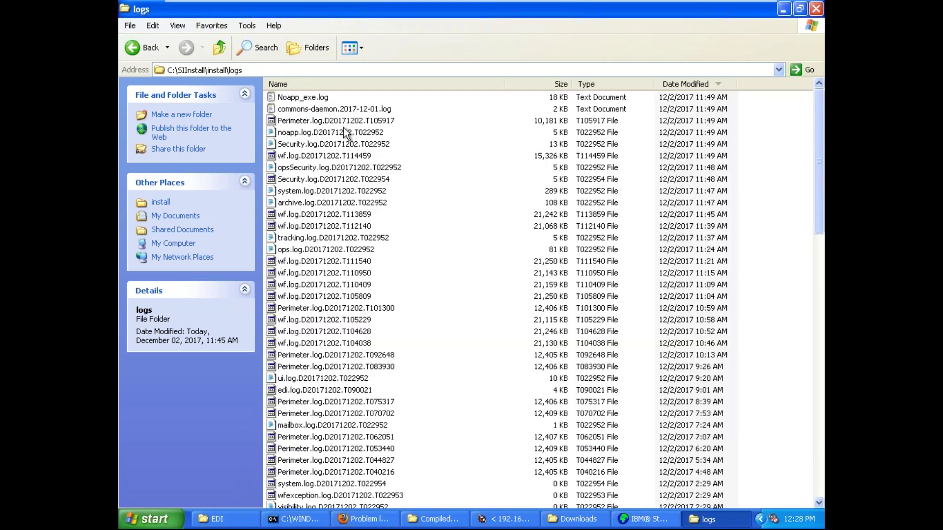
{"action": "double_click", "coordinate": [317, 191]}
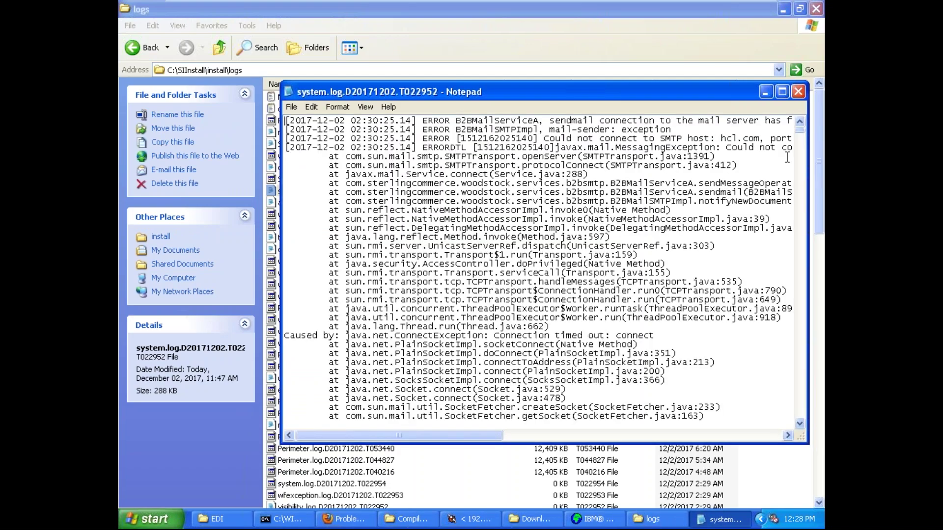
{"action": "left_click", "coordinate": [782, 92]}
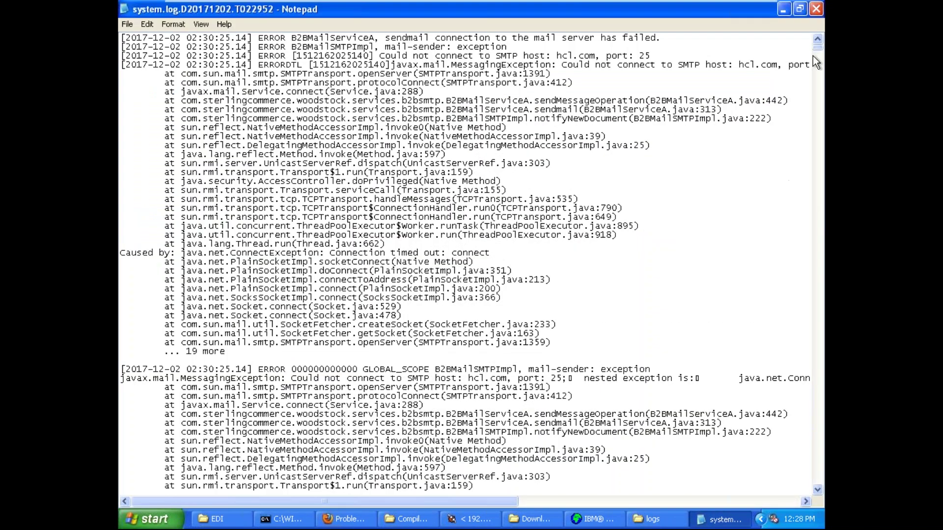
{"action": "scroll", "coordinate": [818, 51], "scroll_direction": "down", "scroll_amount": 3}
{"action": "scroll", "coordinate": [814, 454], "scroll_direction": "down", "scroll_amount": 15}
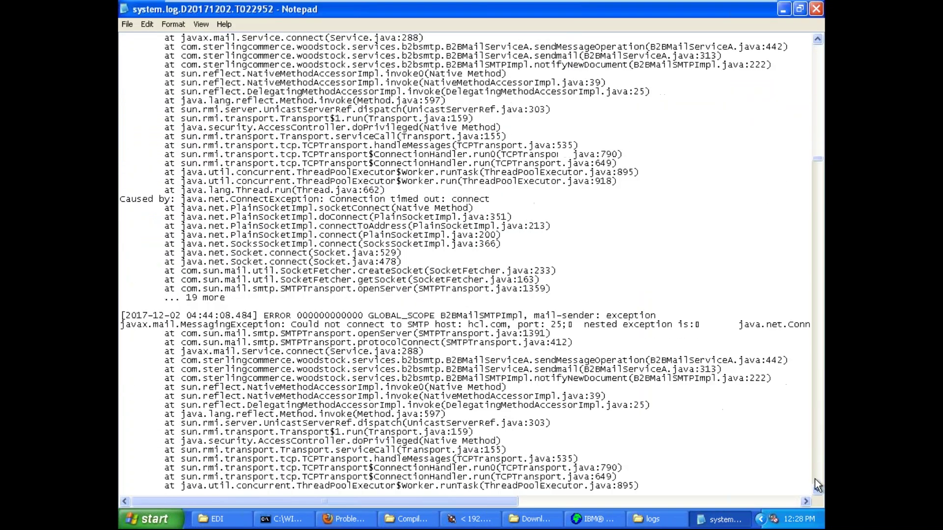
{"action": "left_click_drag", "start_coordinate": [820, 169], "coordinate": [821, 496]}
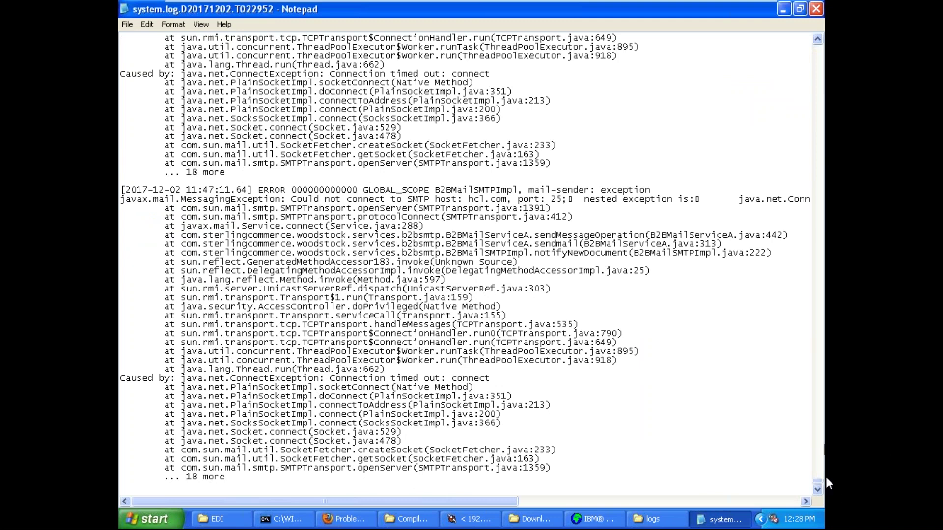
{"action": "scroll", "coordinate": [817, 486], "scroll_direction": "down", "scroll_amount": 8}
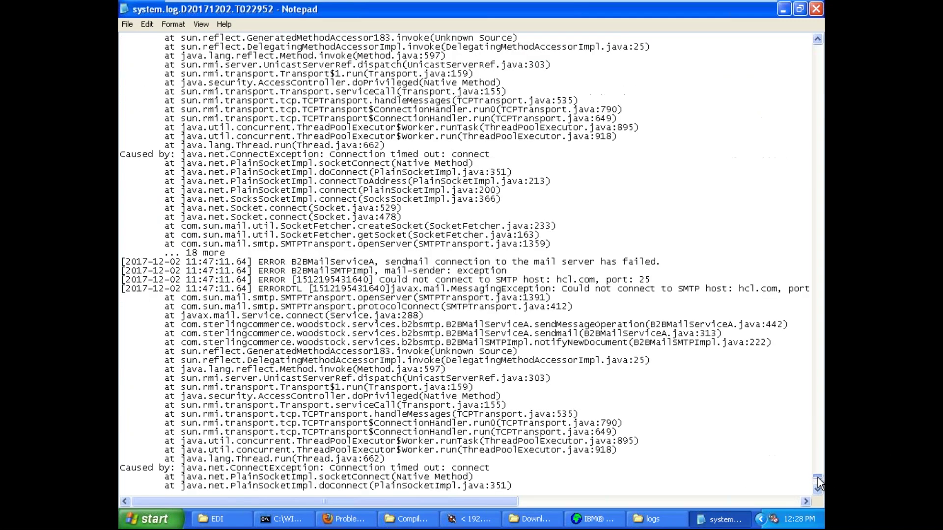
{"action": "left_click_drag", "start_coordinate": [819, 477], "coordinate": [818, 180]}
{"action": "left_click", "coordinate": [817, 11]}
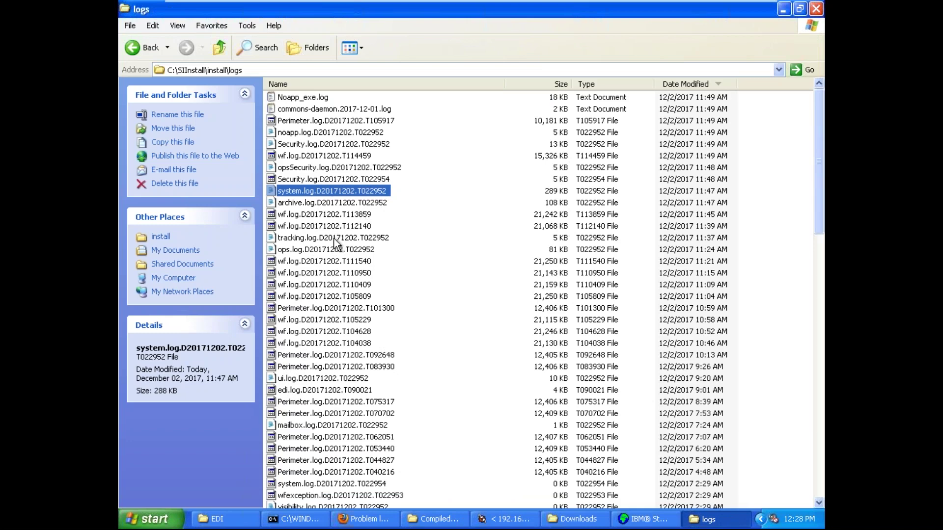
{"action": "double_click", "coordinate": [328, 249]}
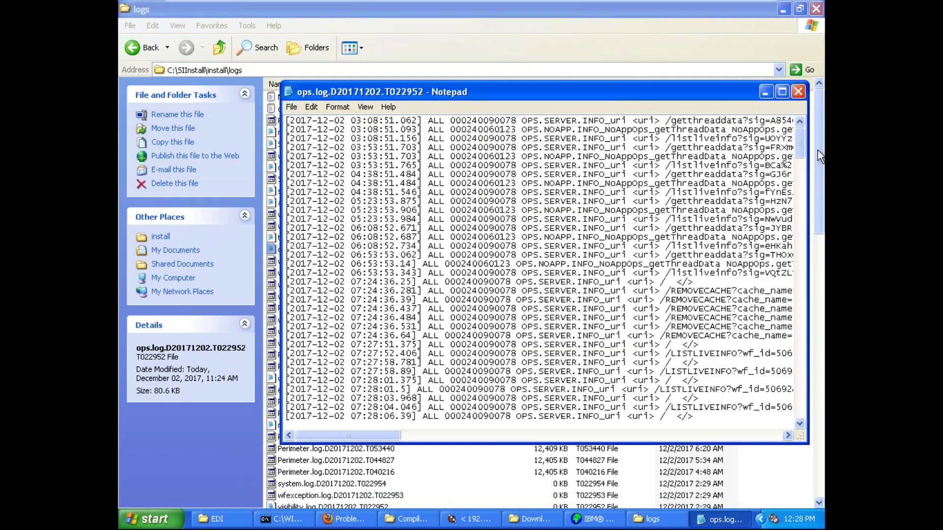
{"action": "left_click", "coordinate": [782, 92]}
{"action": "left_click_drag", "start_coordinate": [814, 72], "coordinate": [823, 470]}
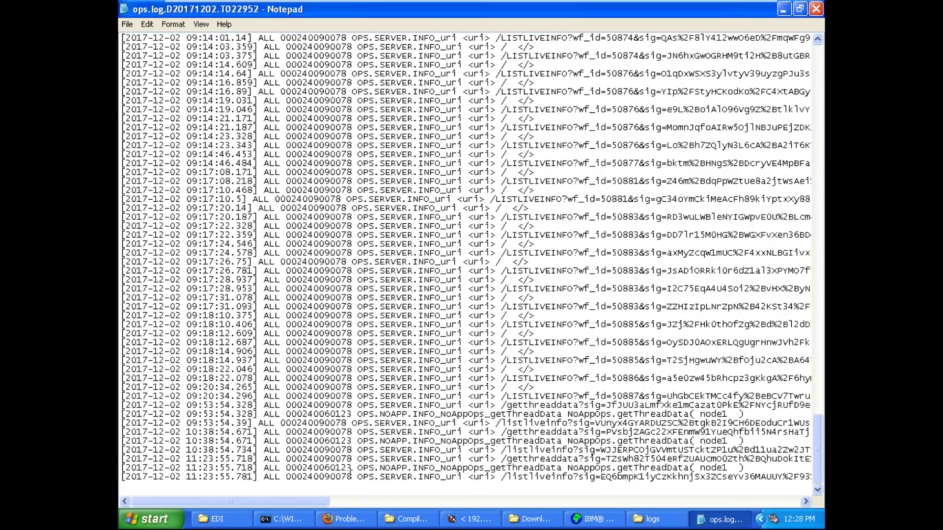
{"action": "left_click_drag", "start_coordinate": [373, 501], "coordinate": [235, 502]}
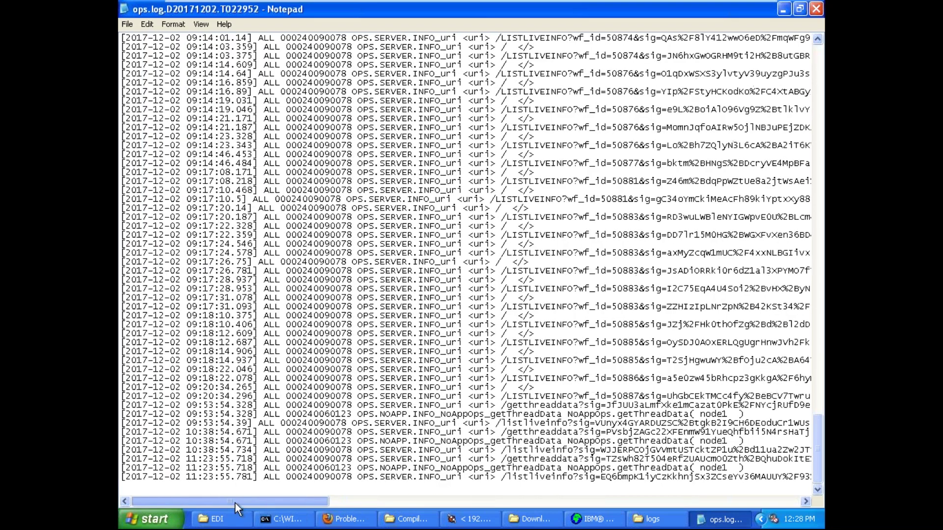
{"action": "left_click", "coordinate": [815, 10]}
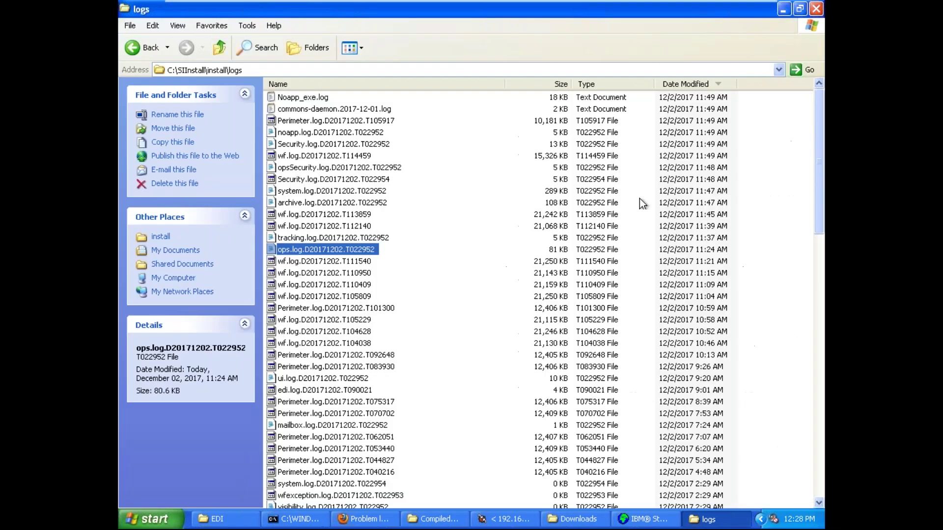
{"action": "double_click", "coordinate": [333, 382]}
{"action": "scroll", "coordinate": [796, 270], "scroll_direction": "down", "scroll_amount": 20}
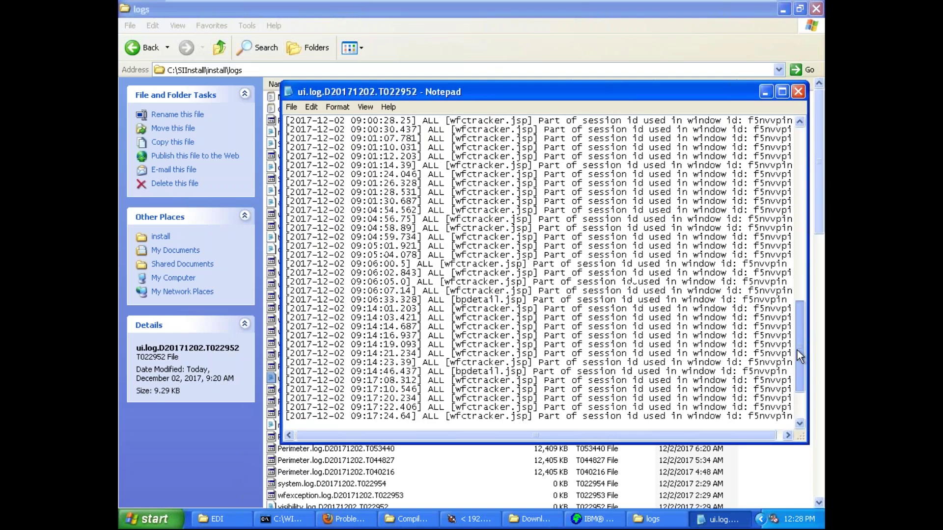
{"action": "left_click", "coordinate": [797, 92]}
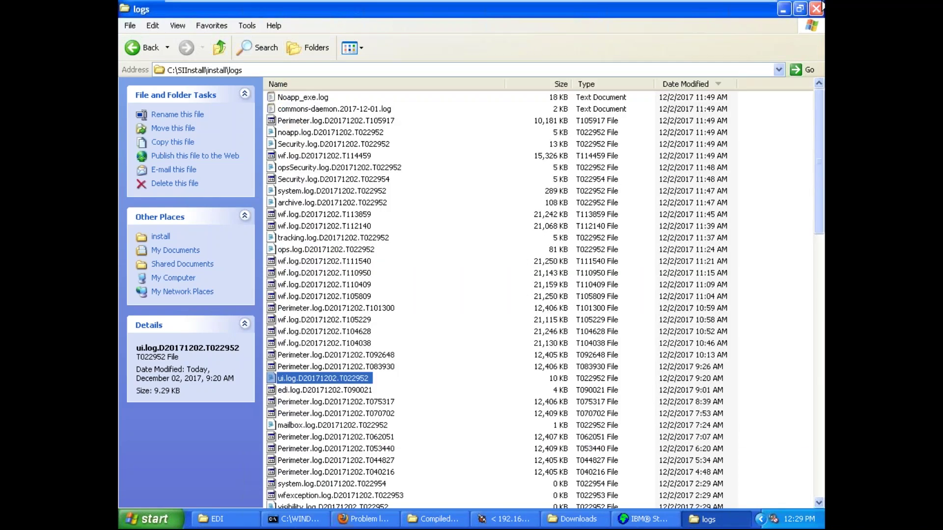
{"action": "left_click", "coordinate": [816, 8]}
- Restore the VM, minimize the Firefox dashboard, and bring HelloWorld.map to the front
{"action": "left_click", "coordinate": [728, 9]}
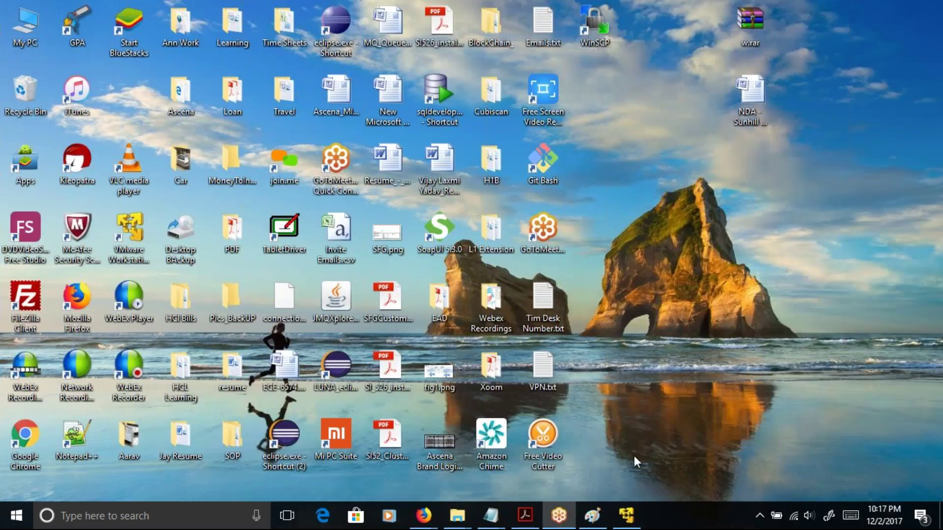
{"action": "left_click", "coordinate": [626, 517]}
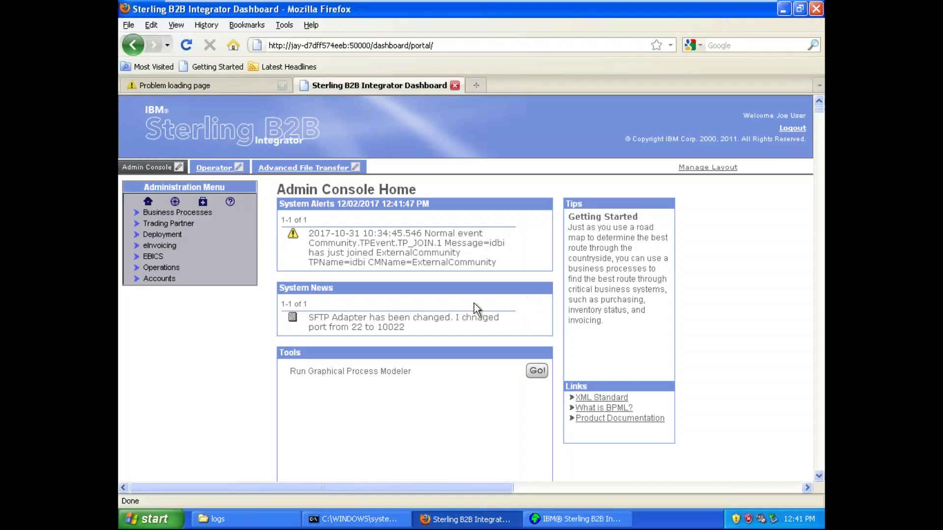
{"action": "left_click", "coordinate": [488, 519]}
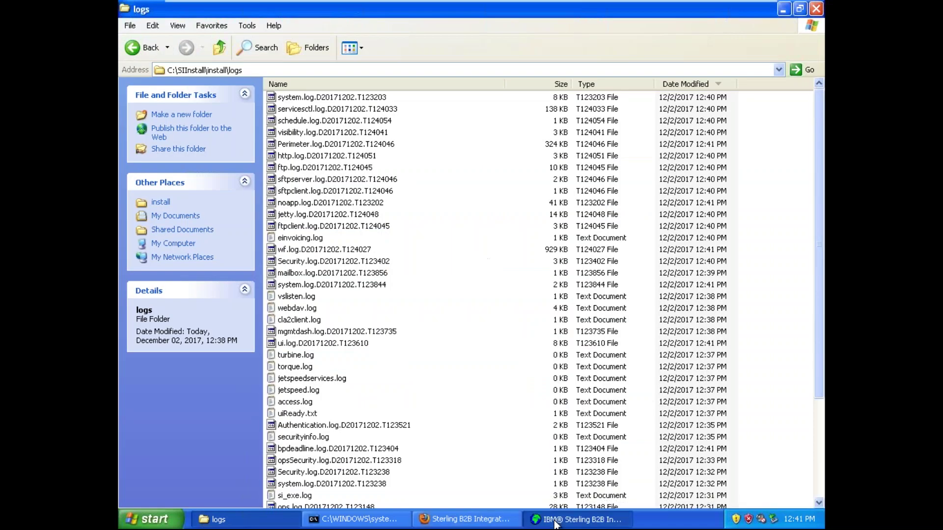
{"action": "left_click", "coordinate": [554, 520]}
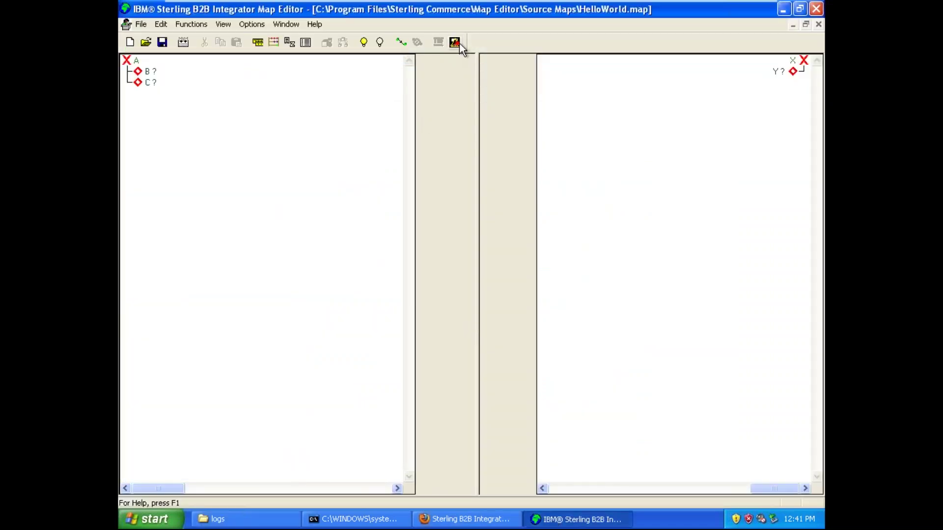
- Expand all map tree branches and turn on link display in Preferences' Links tab
{"action": "left_click", "coordinate": [231, 25]}
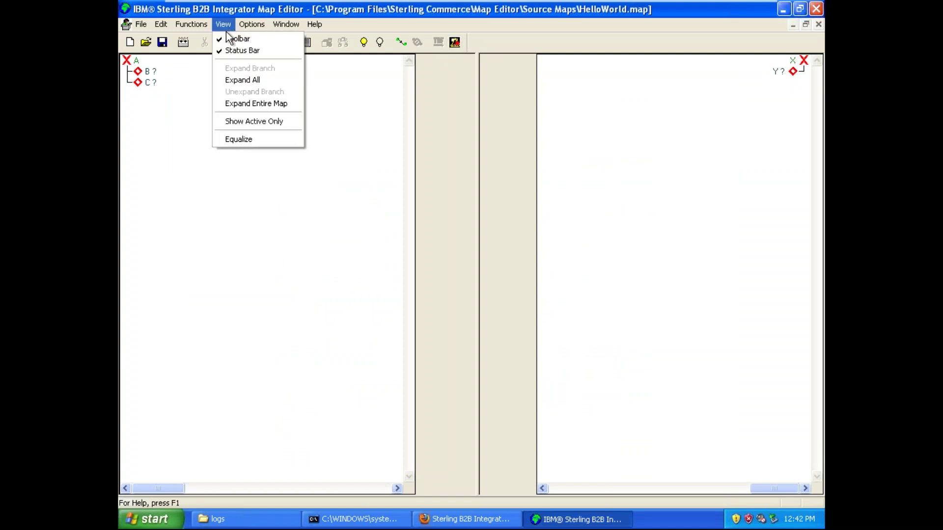
{"action": "left_click", "coordinate": [257, 79]}
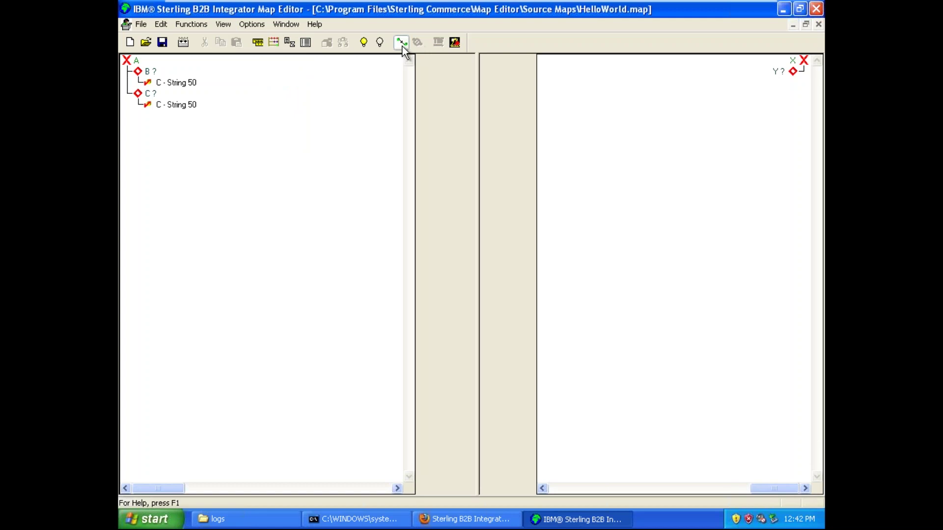
{"action": "left_click", "coordinate": [253, 26]}
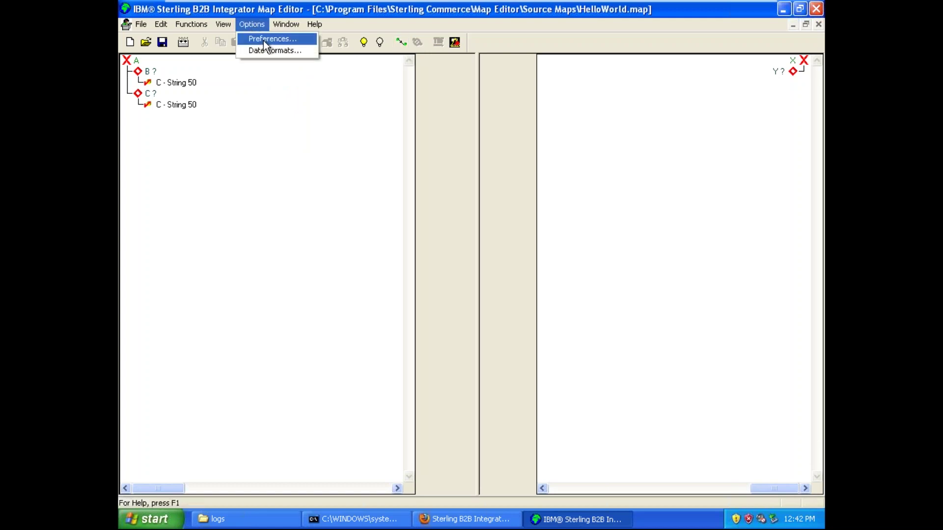
{"action": "left_click", "coordinate": [271, 39]}
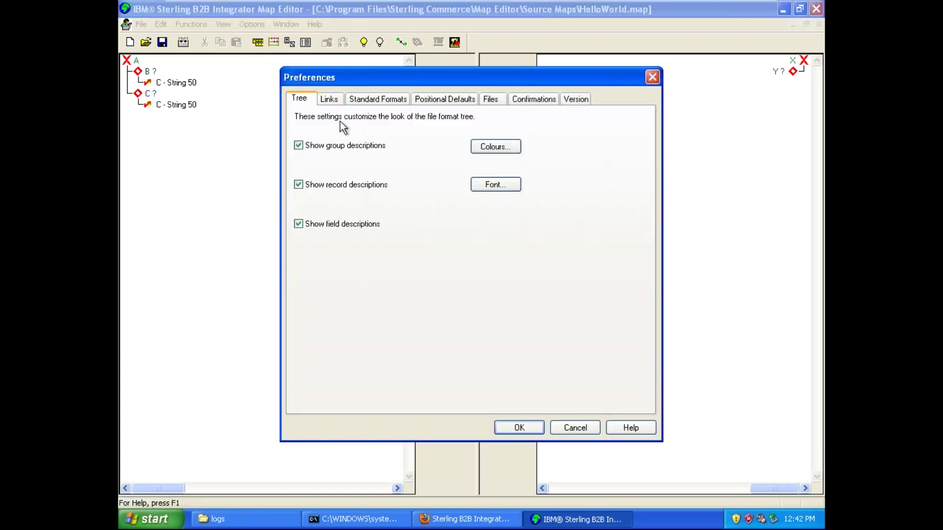
{"action": "left_click", "coordinate": [329, 100]}
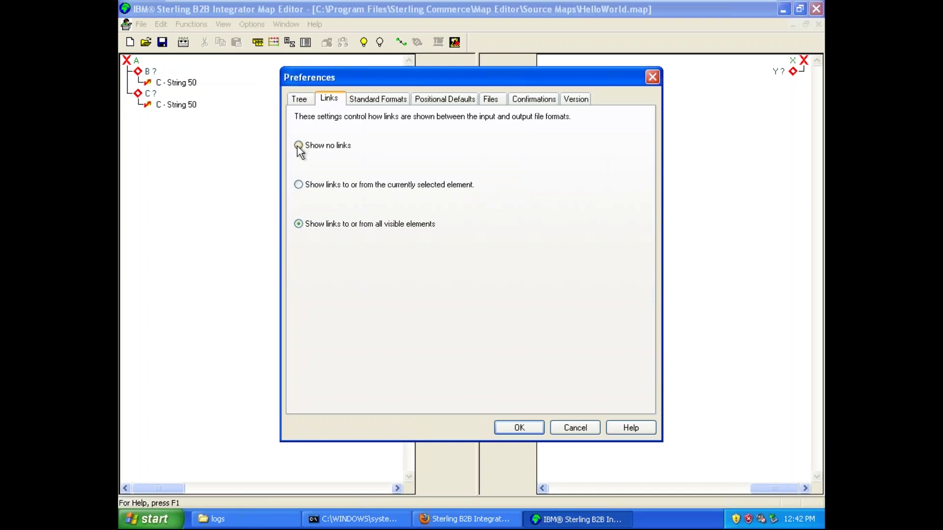
{"action": "left_click", "coordinate": [519, 428]}
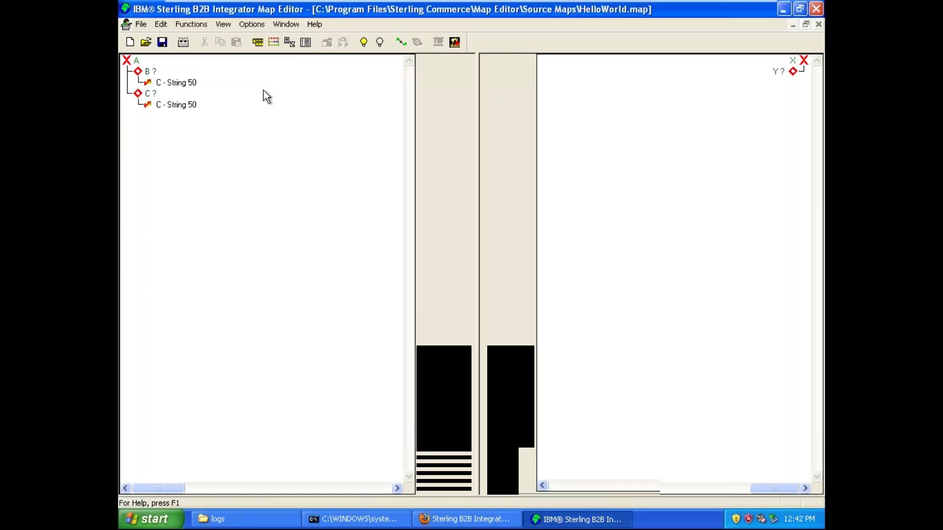
- Expand target record Y and its Attributes, and open the Map Test settings
{"action": "left_click", "coordinate": [792, 72]}
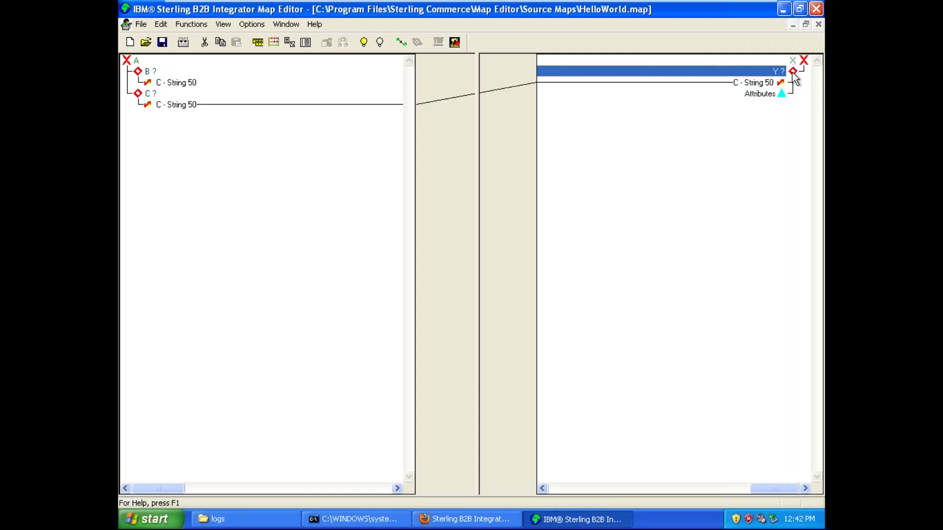
{"action": "left_click", "coordinate": [760, 95]}
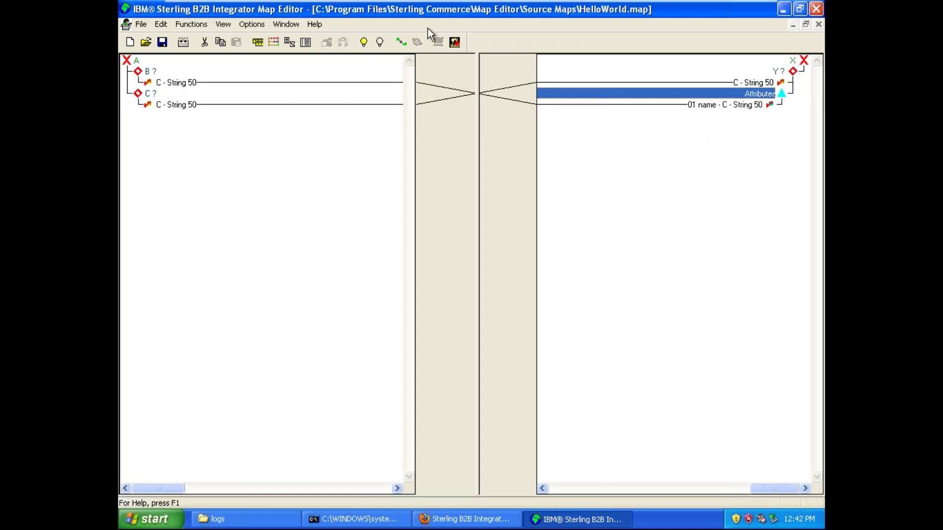
{"action": "left_click", "coordinate": [455, 42]}
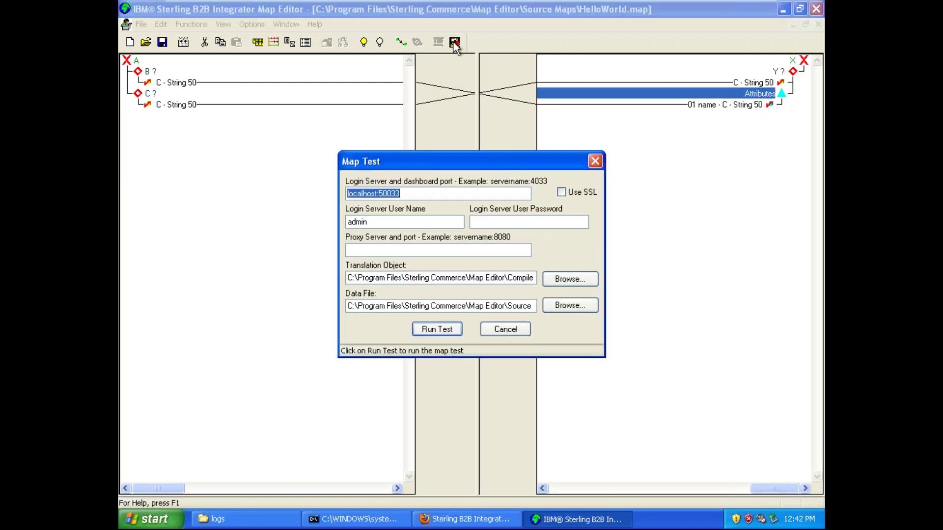
- Verify the localhost:50033 server and the HelloWorld.txo and data file paths
{"action": "left_click", "coordinate": [409, 196]}
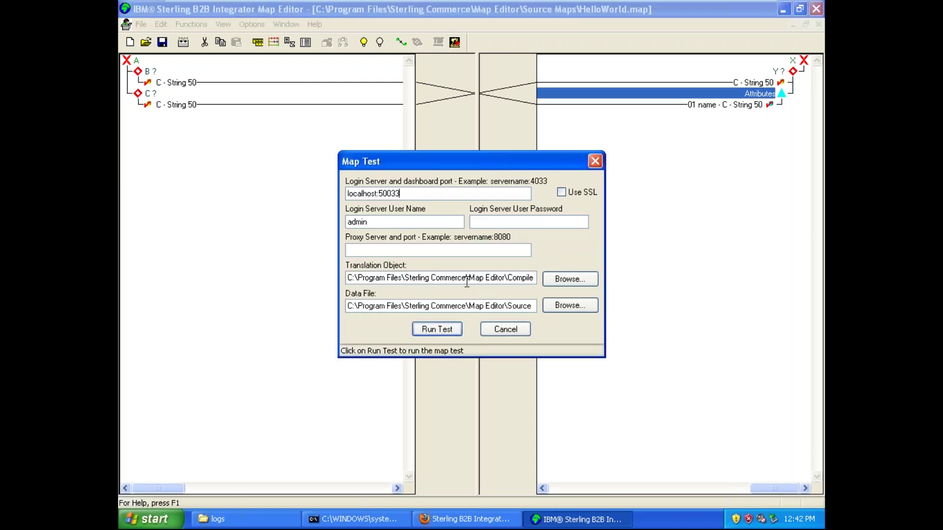
{"action": "left_click_drag", "start_coordinate": [467, 279], "coordinate": [519, 312]}
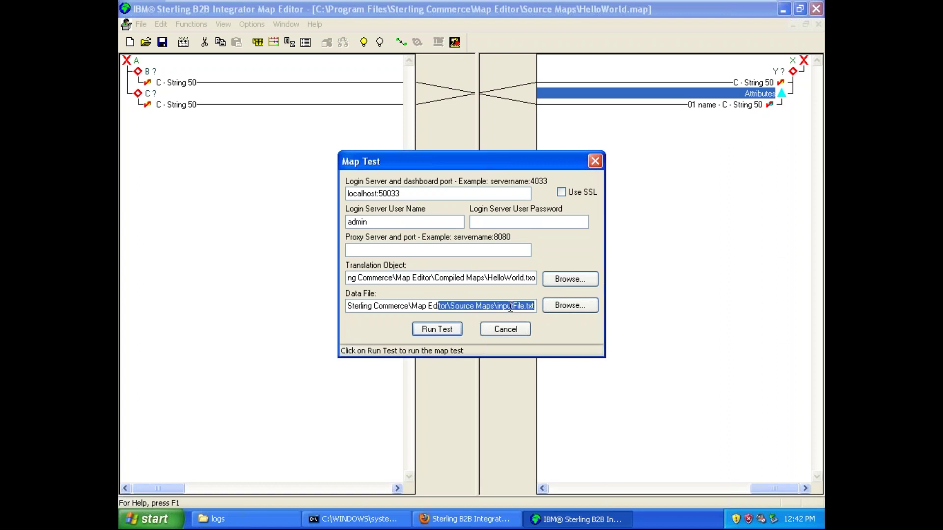
{"action": "left_click", "coordinate": [508, 307]}
{"action": "left_click_drag", "start_coordinate": [476, 276], "coordinate": [531, 273]}
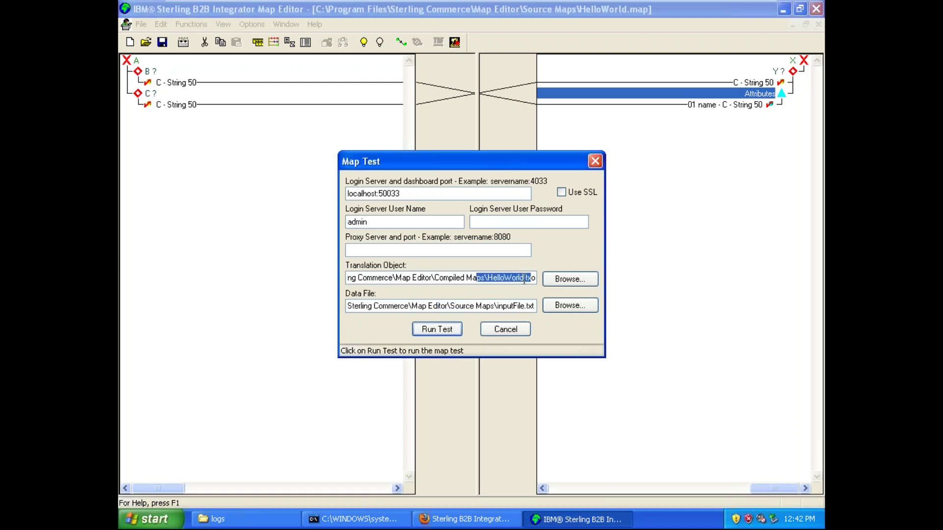
{"action": "left_click", "coordinate": [497, 306]}
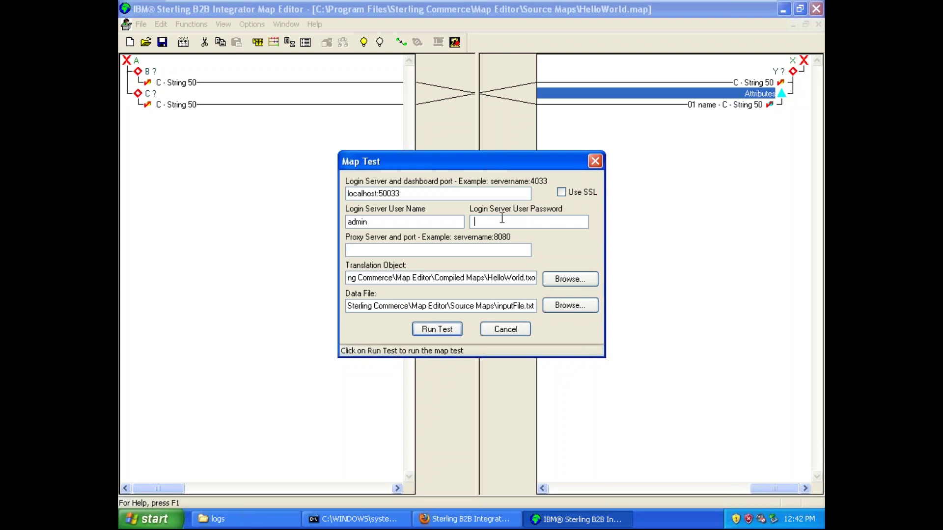
- Enter the login password, run the test, and acknowledge the success message
{"action": "type", "text": "pa"}
{"action": "key", "text": "BackSpace"}
{"action": "key", "text": "BackSpace"}
{"action": "type", "text": "password"}
{"action": "left_click", "coordinate": [435, 328]}
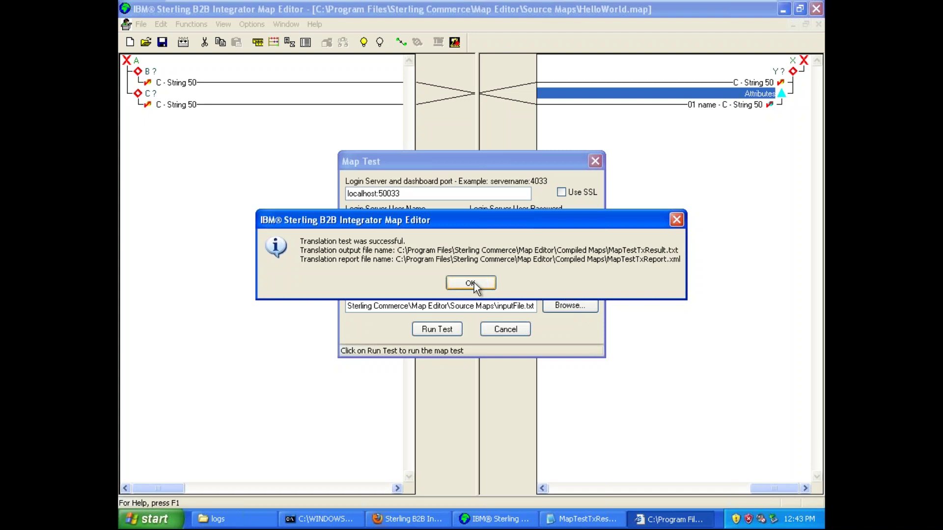
{"action": "left_click", "coordinate": [470, 283]}
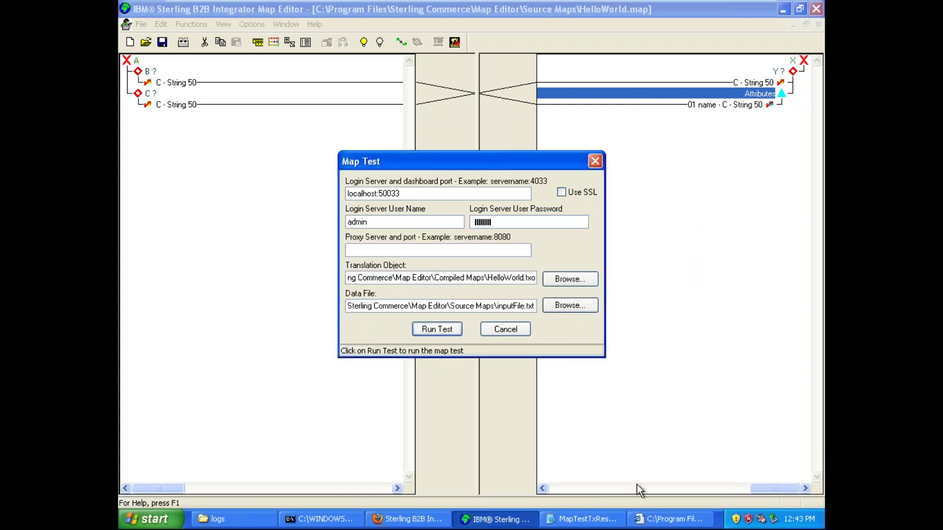
- Bring up MapTestTxReport.xml in Internet Explorer, dismiss the Information Bar notice, and review it
{"action": "left_click", "coordinate": [661, 520]}
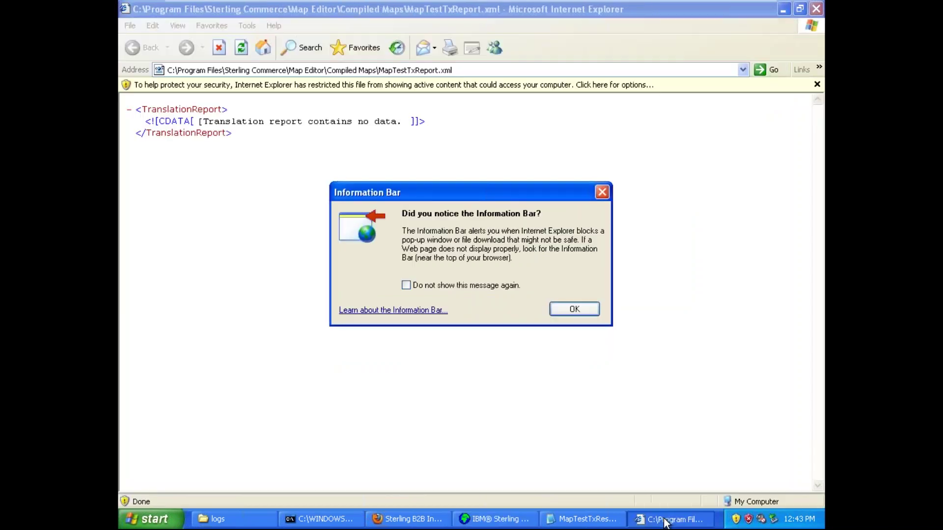
{"action": "left_click", "coordinate": [590, 318]}
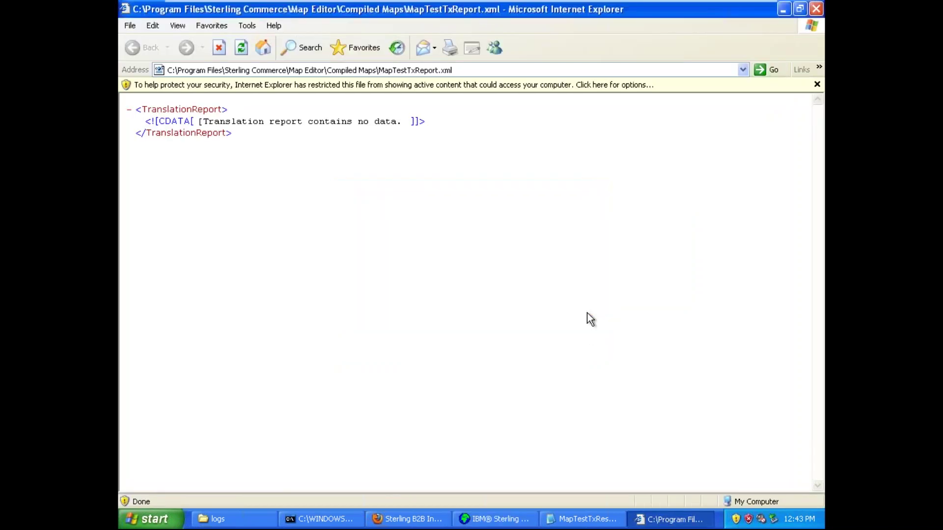
{"action": "right_click", "coordinate": [549, 237]}
{"action": "left_click", "coordinate": [518, 220]}
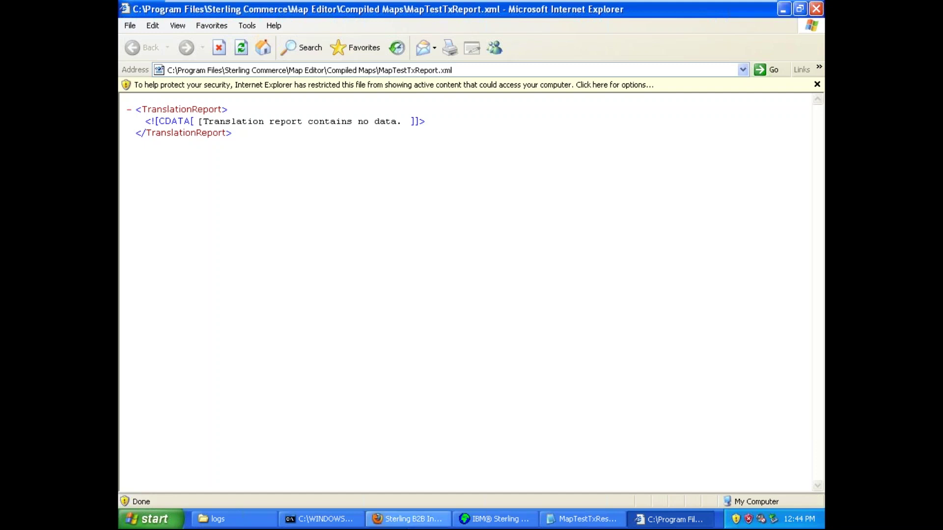
- From Monitor > Current Processes, open the MapTest run 52011 detail showing three successful steps
{"action": "left_click", "coordinate": [408, 519]}
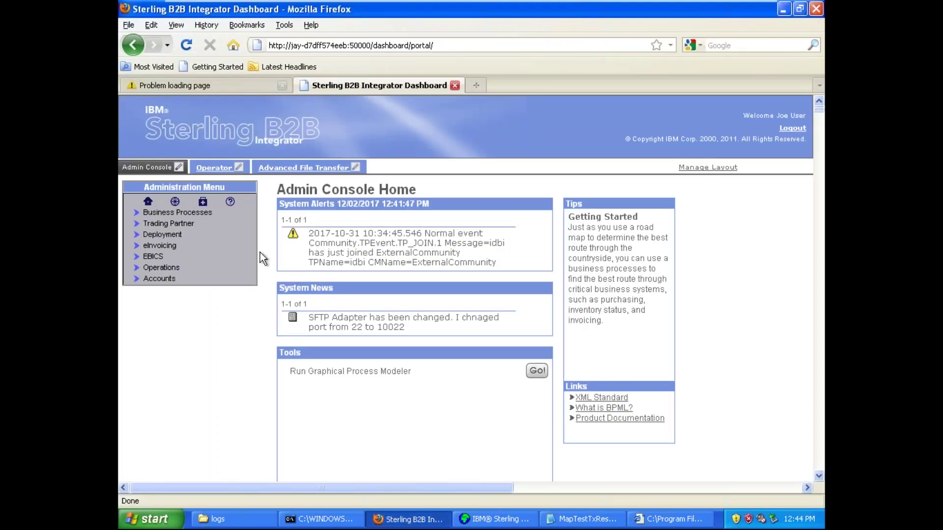
{"action": "left_click", "coordinate": [148, 212]}
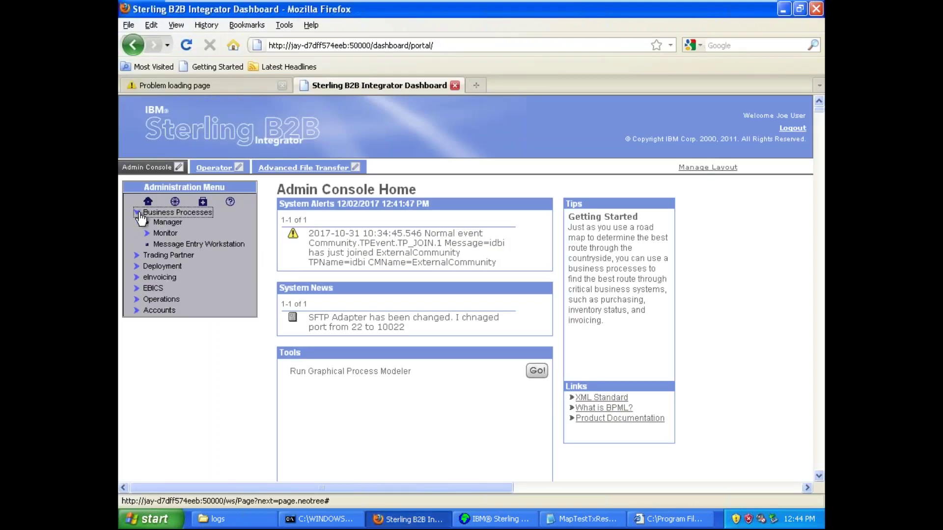
{"action": "left_click", "coordinate": [147, 234]}
{"action": "left_click", "coordinate": [192, 266]}
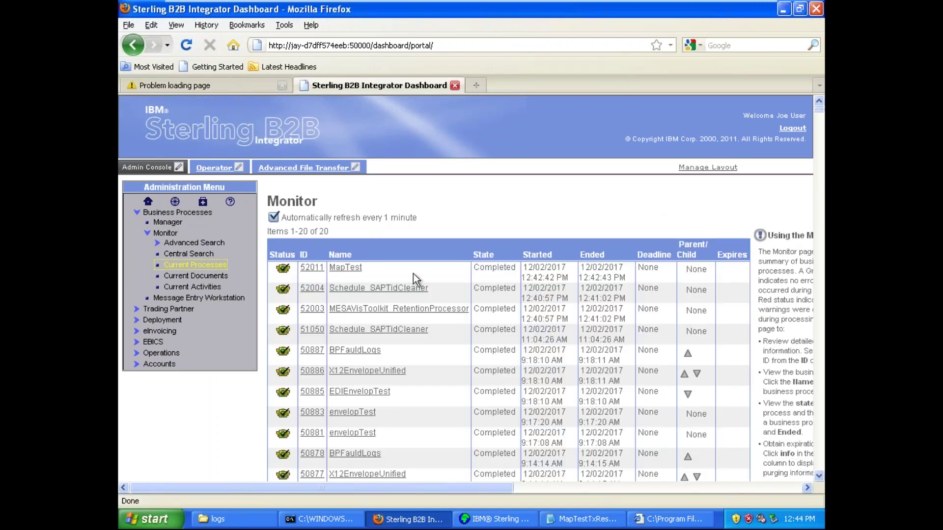
{"action": "double_click", "coordinate": [330, 270]}
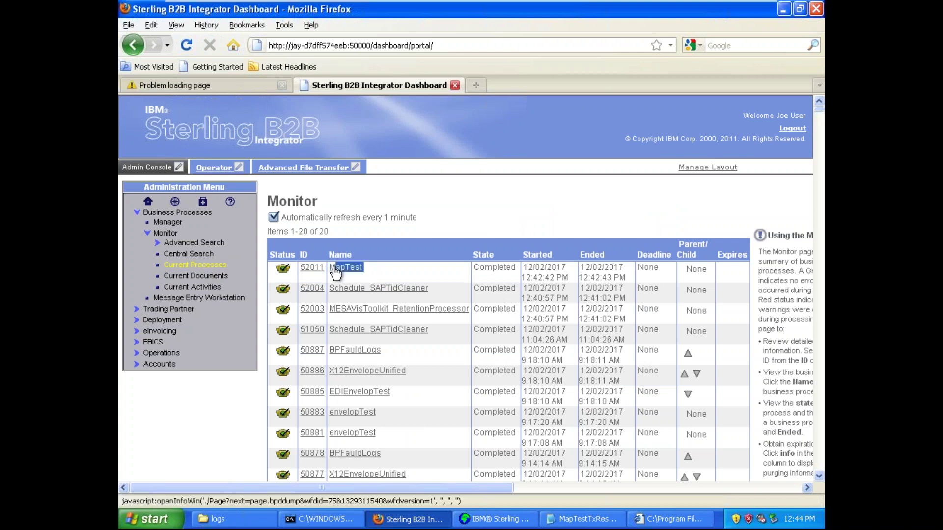
{"action": "left_click", "coordinate": [313, 268]}
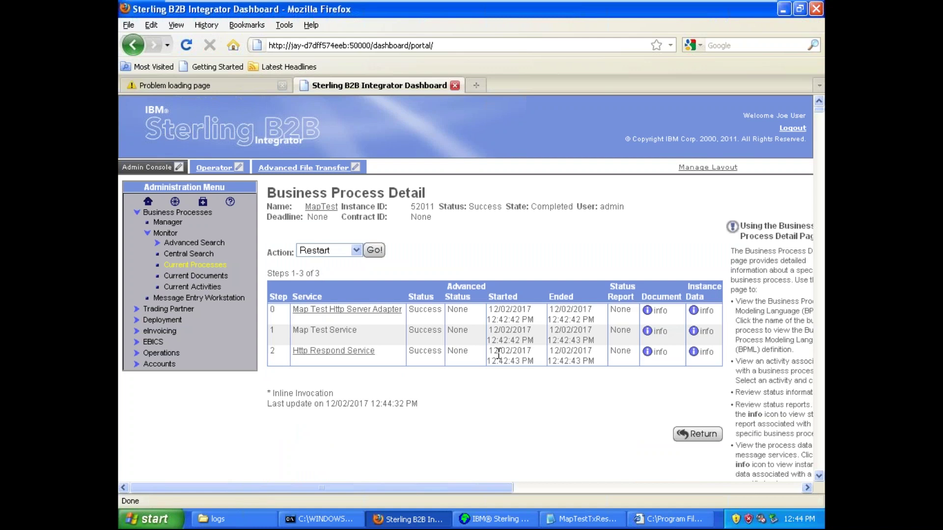
{"action": "triple_click", "coordinate": [541, 317]}
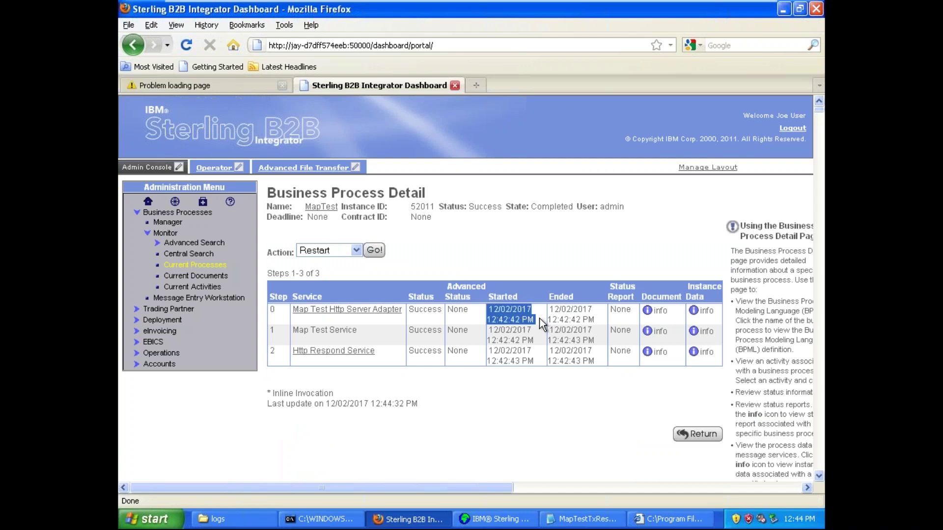
{"action": "double_click", "coordinate": [540, 319]}
{"action": "left_click", "coordinate": [708, 310]}
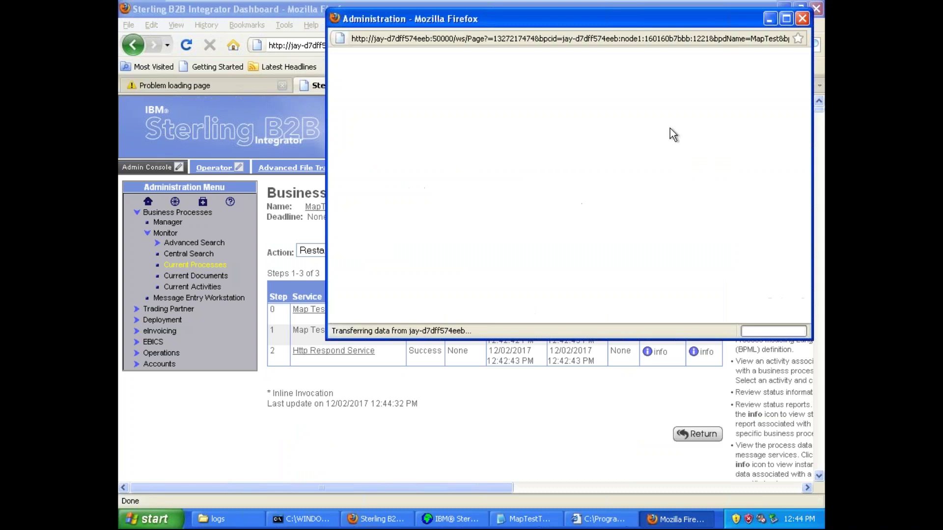
{"action": "left_click", "coordinate": [786, 19]}
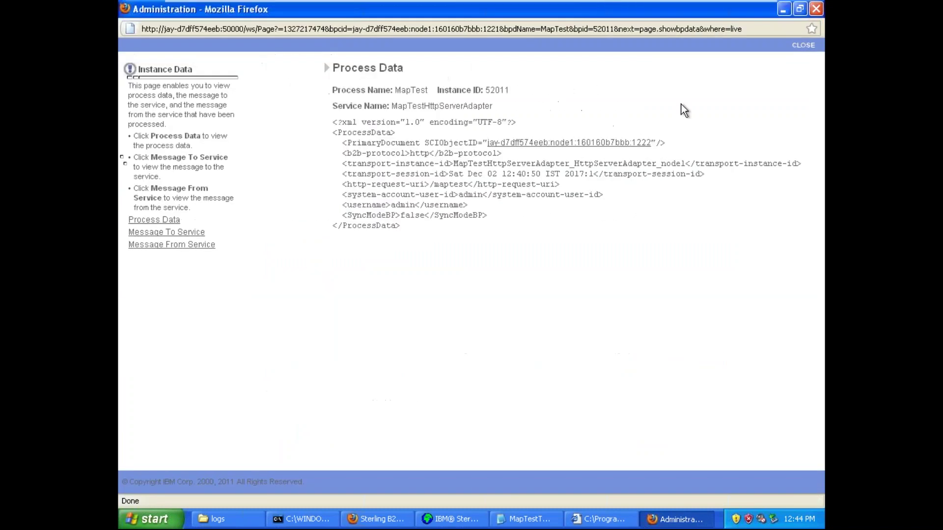
{"action": "left_click", "coordinate": [542, 143]}
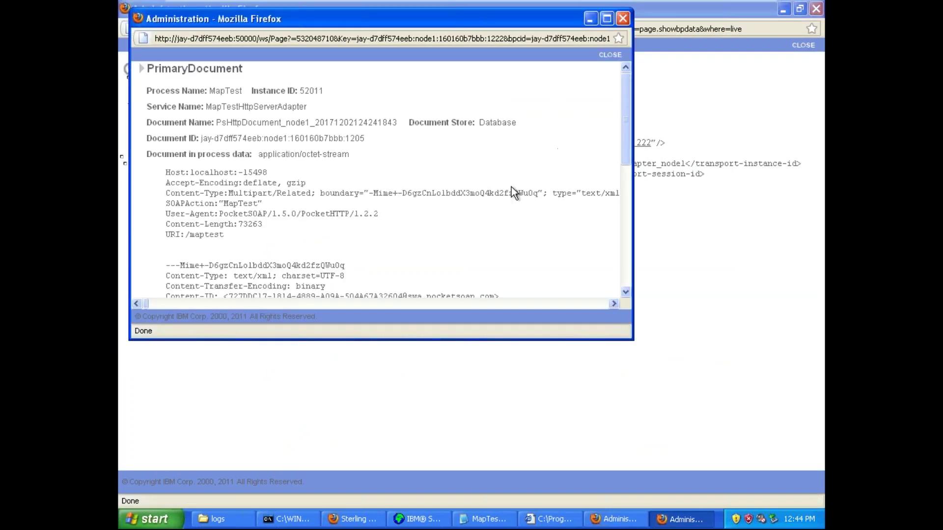
{"action": "left_click", "coordinate": [608, 19]}
{"action": "left_click_drag", "start_coordinate": [815, 94], "coordinate": [815, 313]}
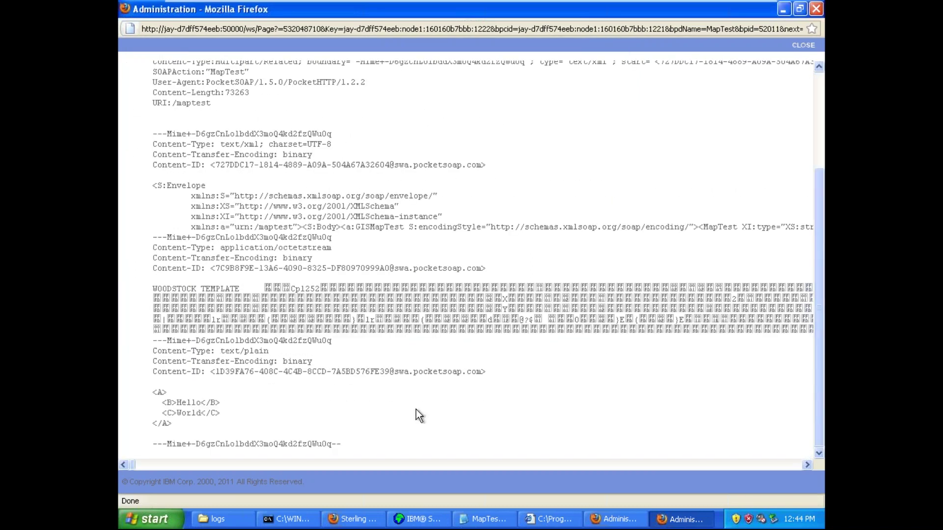
{"action": "left_click_drag", "start_coordinate": [153, 392], "coordinate": [188, 424]}
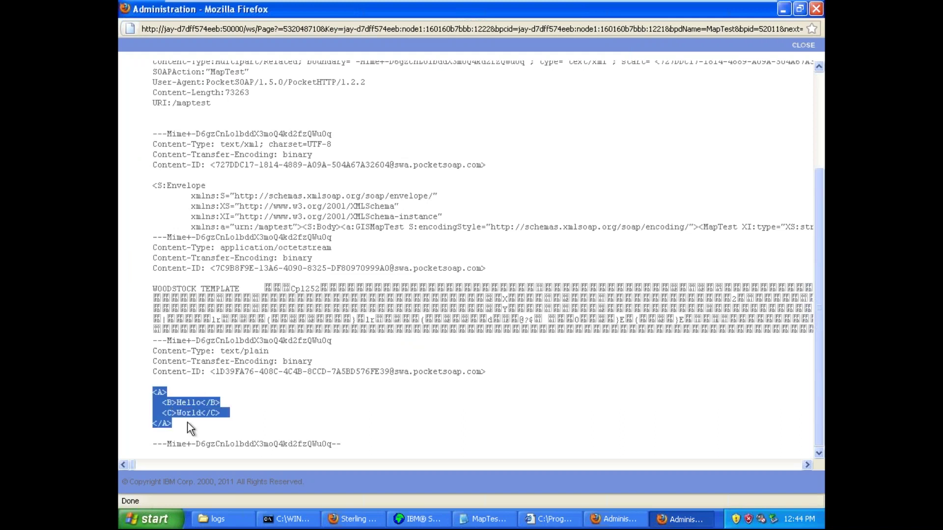
{"action": "left_click", "coordinate": [188, 424]}
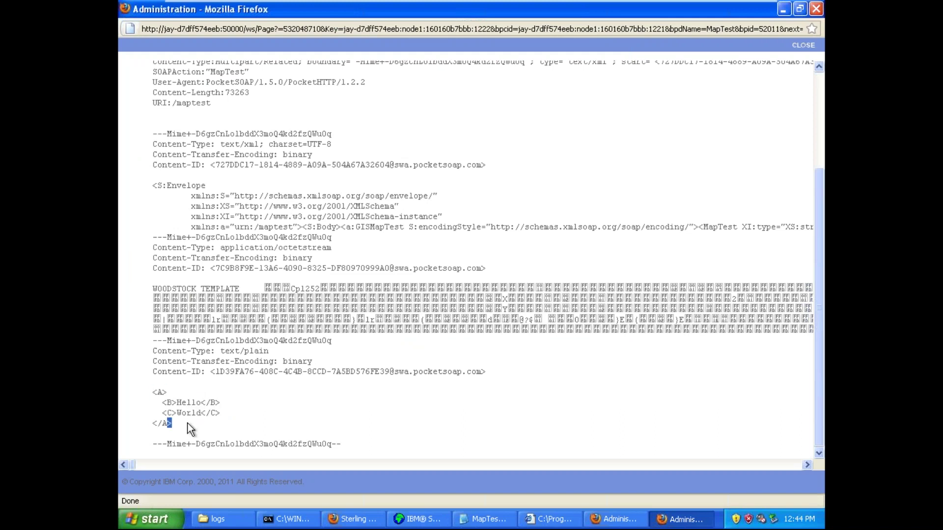
{"action": "left_click_drag", "start_coordinate": [154, 392], "coordinate": [187, 429]}
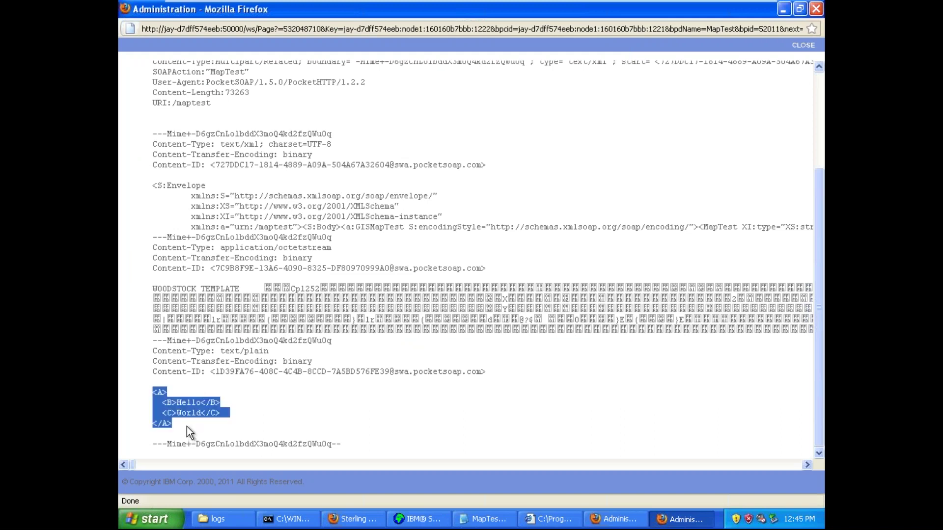
{"action": "left_click", "coordinate": [187, 426]}
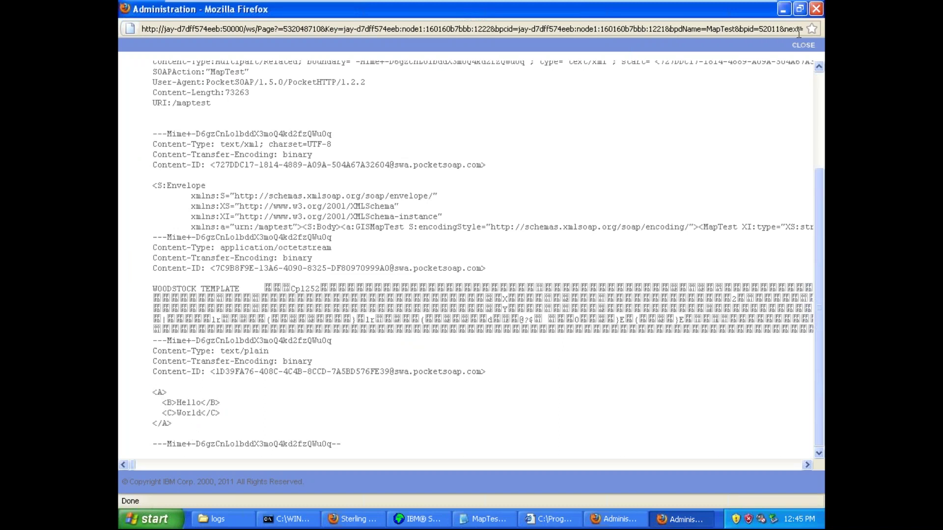
{"action": "left_click", "coordinate": [804, 45]}
{"action": "left_click", "coordinate": [804, 45]}
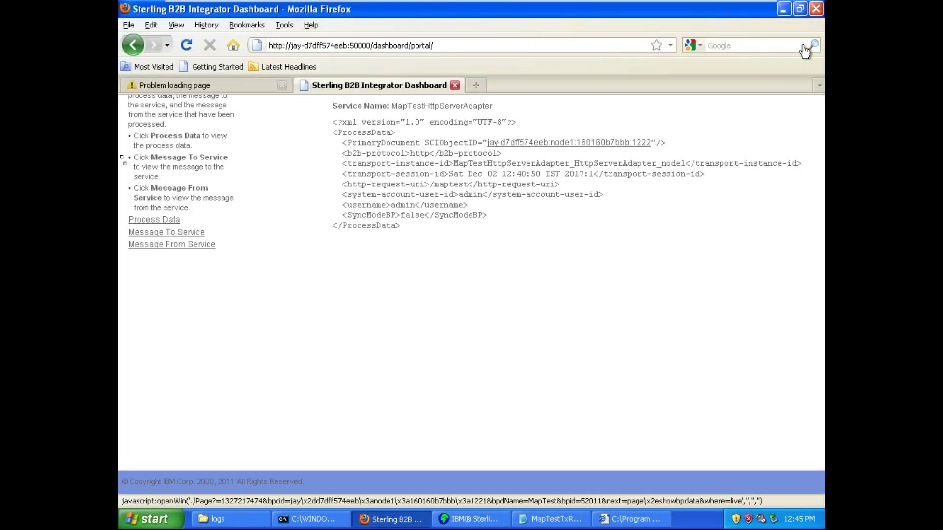
{"action": "left_click_drag", "start_coordinate": [415, 310], "coordinate": [289, 314]}
{"action": "left_click", "coordinate": [450, 320]}
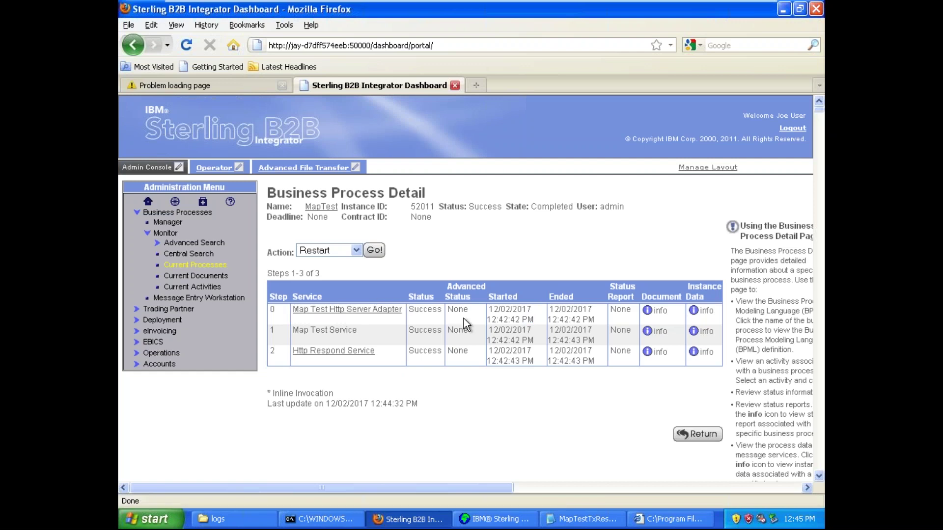
- Inspect the Http Respond step's instance data, then examine the Map Test Service step name
{"action": "left_click", "coordinate": [702, 352]}
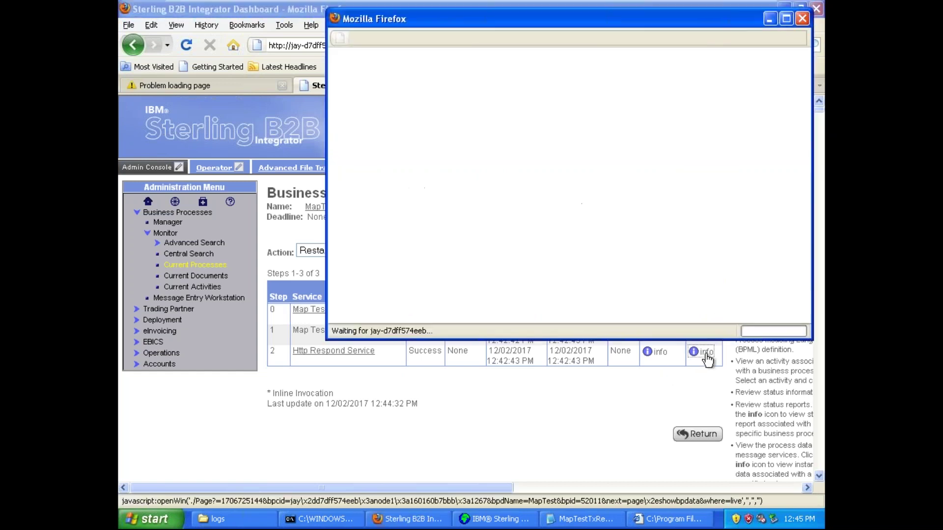
{"action": "left_click", "coordinate": [786, 19]}
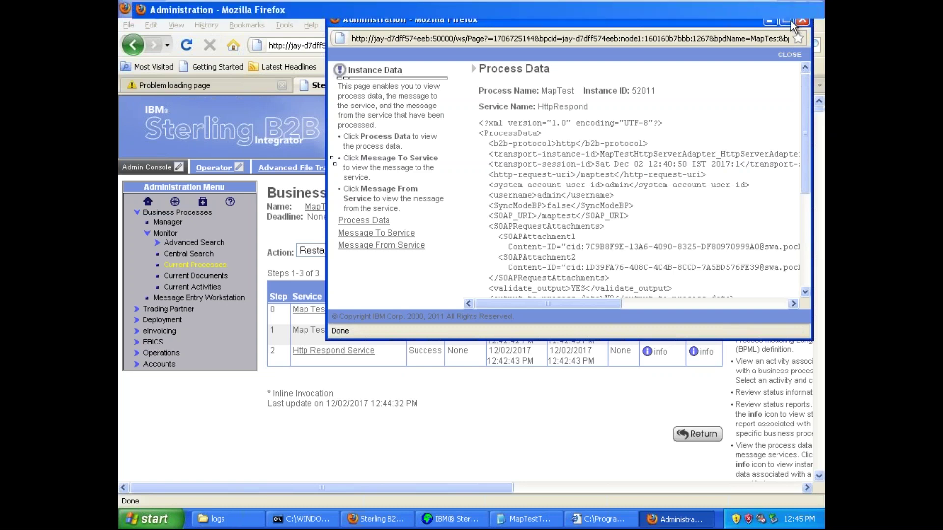
{"action": "scroll", "coordinate": [820, 113], "scroll_direction": "down", "scroll_amount": 1}
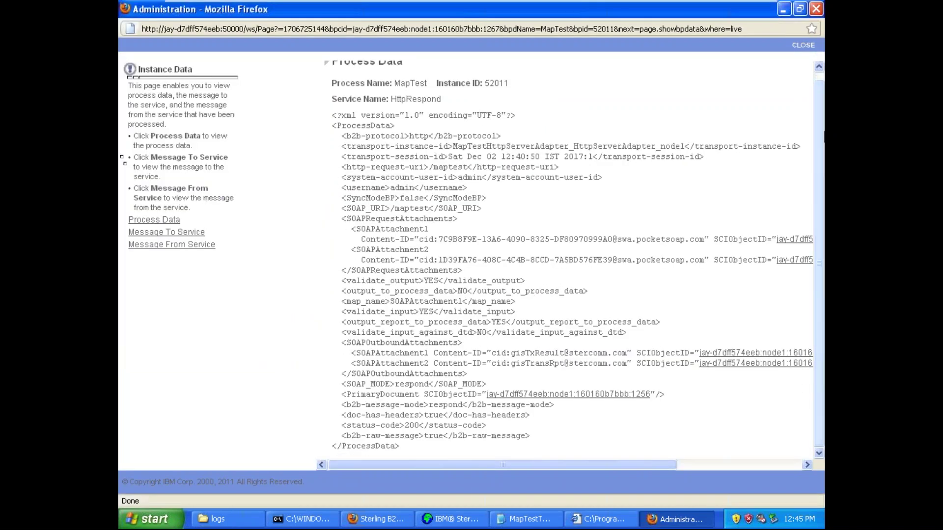
{"action": "left_click", "coordinate": [803, 46]}
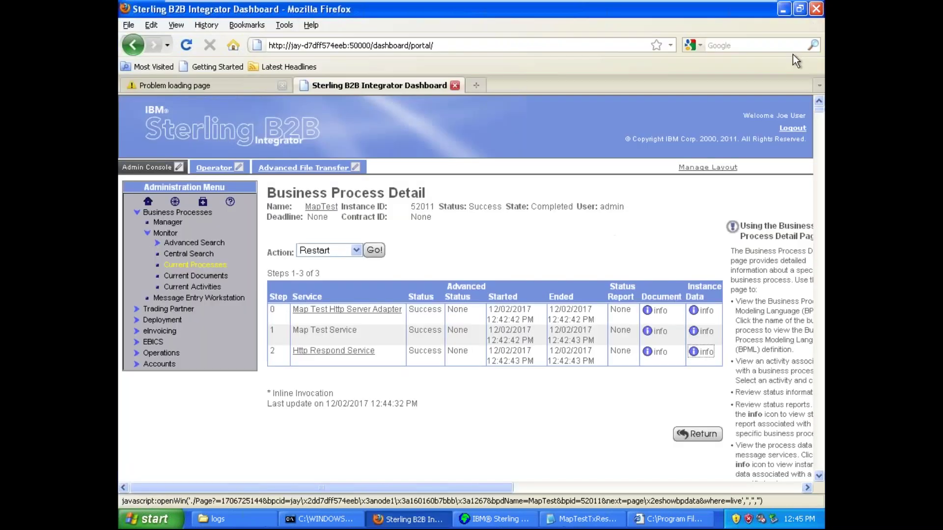
{"action": "triple_click", "coordinate": [338, 330]}
{"action": "double_click", "coordinate": [338, 330]}
{"action": "triple_click", "coordinate": [338, 330]}
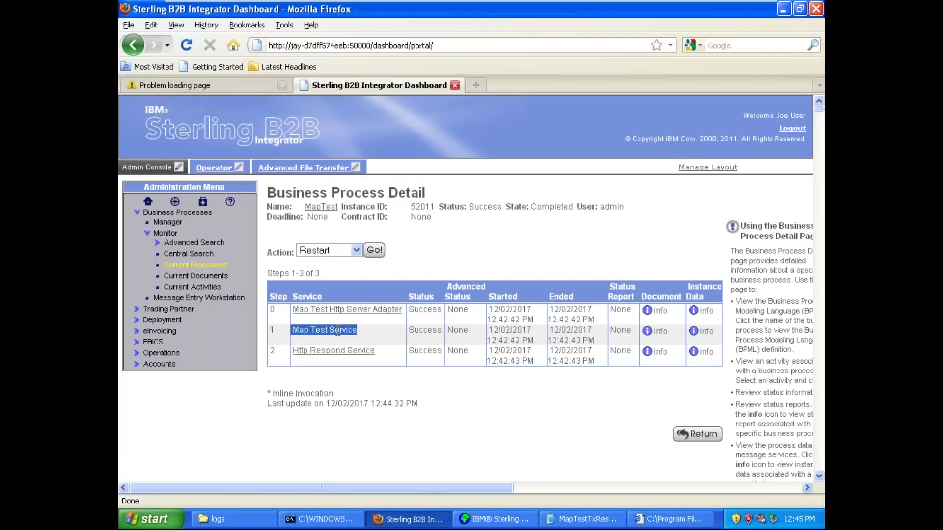
{"action": "triple_click", "coordinate": [338, 330]}
{"action": "double_click", "coordinate": [338, 330]}
{"action": "triple_click", "coordinate": [337, 330]}
{"action": "left_click", "coordinate": [338, 330]}
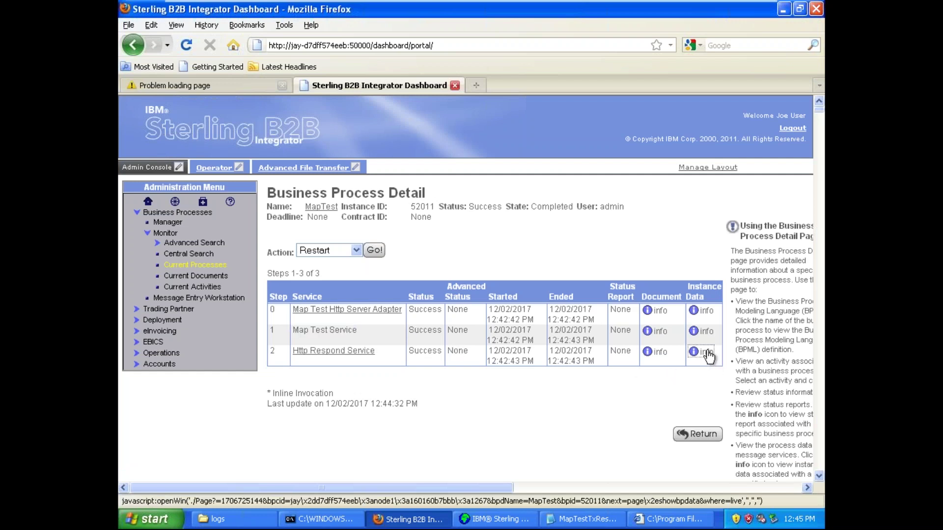
- View the Http Respond output document and highlight its Hello World XML
{"action": "left_click", "coordinate": [705, 353]}
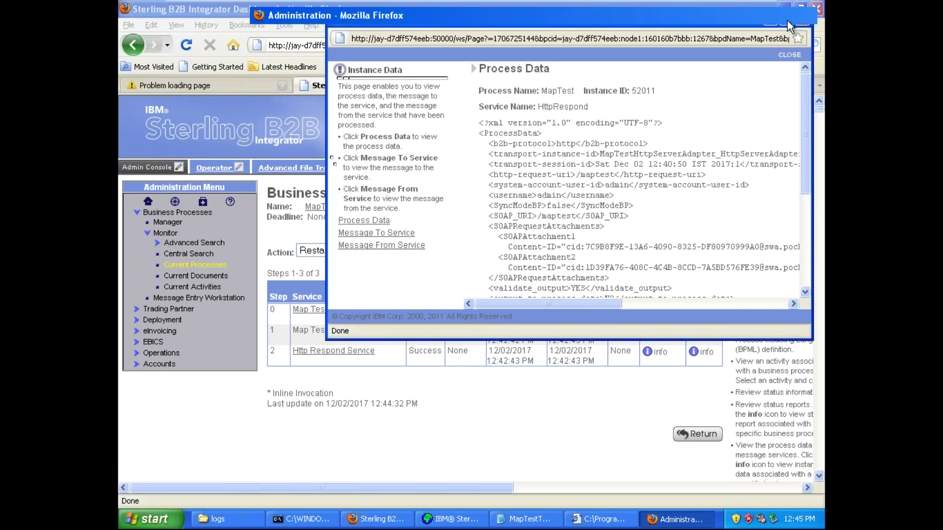
{"action": "left_click", "coordinate": [788, 21]}
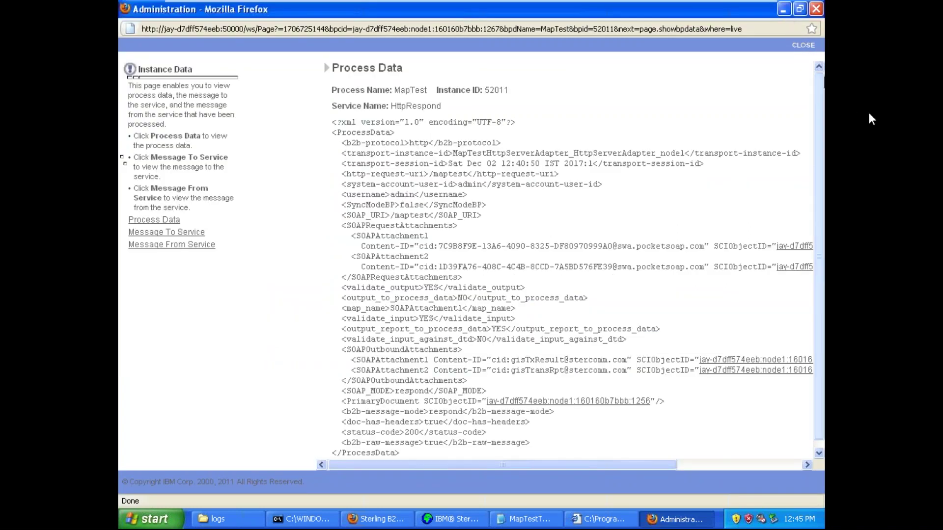
{"action": "scroll", "coordinate": [818, 122], "scroll_direction": "down", "scroll_amount": 1}
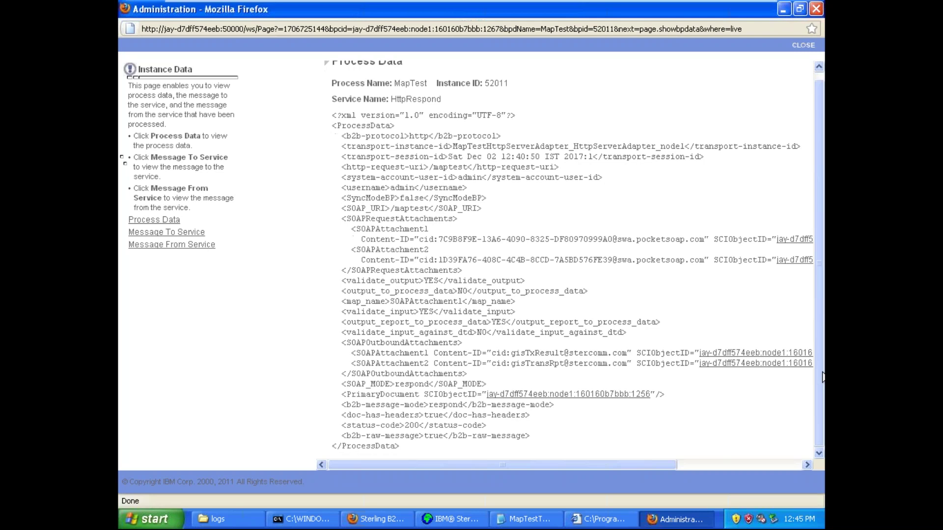
{"action": "left_click", "coordinate": [560, 395]}
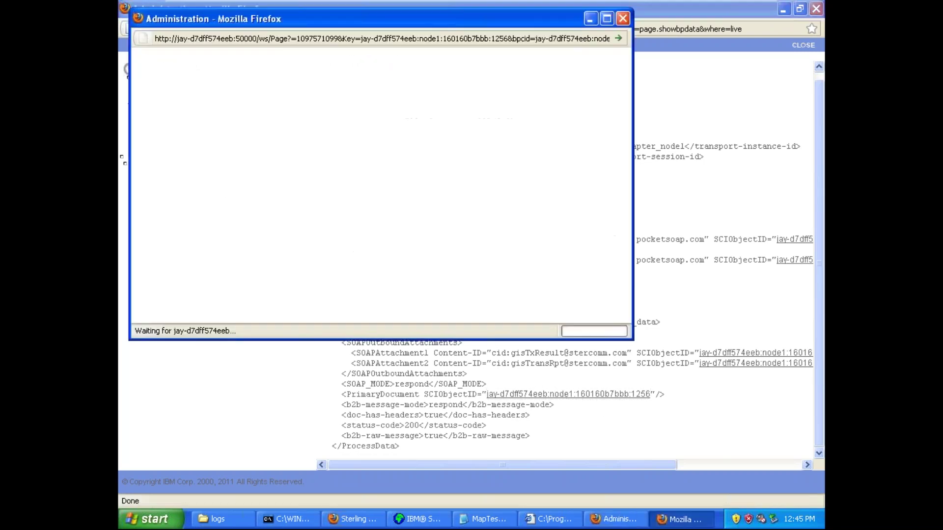
{"action": "left_click", "coordinate": [607, 19]}
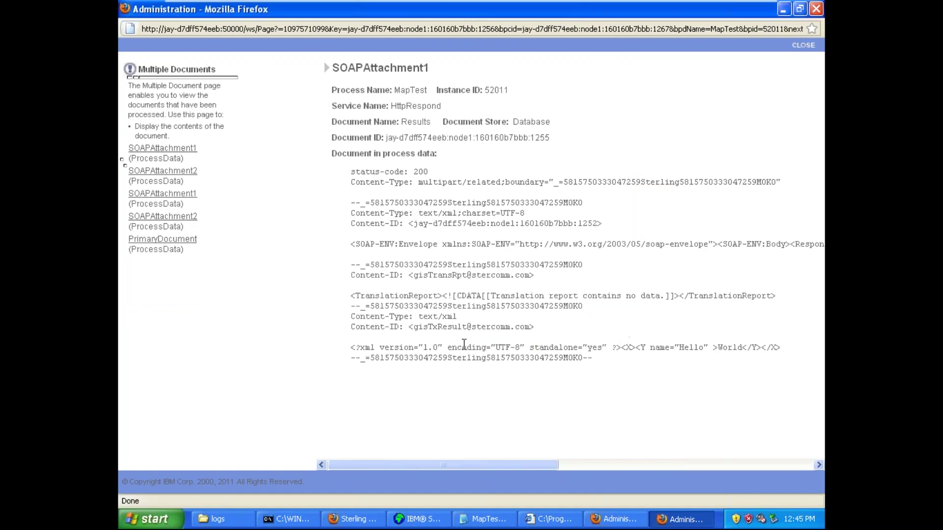
{"action": "left_click_drag", "start_coordinate": [352, 349], "coordinate": [789, 356]}
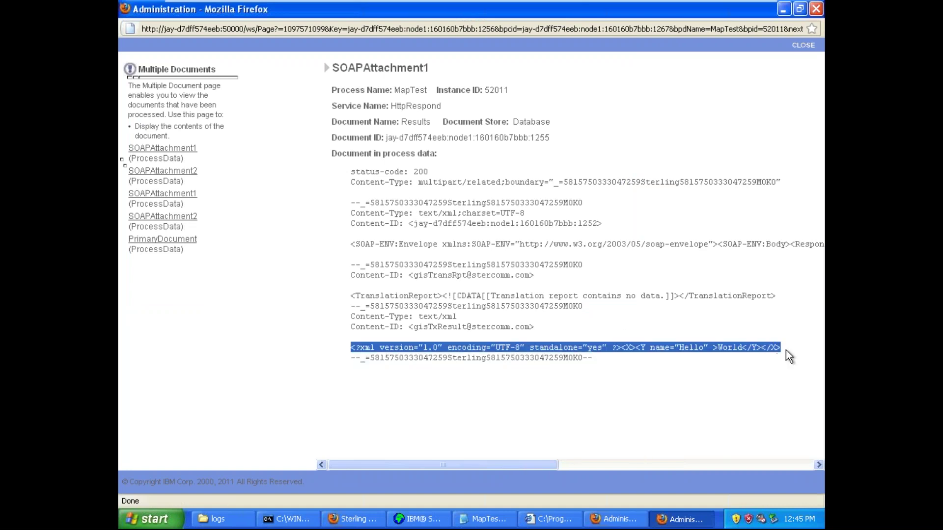
{"action": "left_click", "coordinate": [803, 45]}
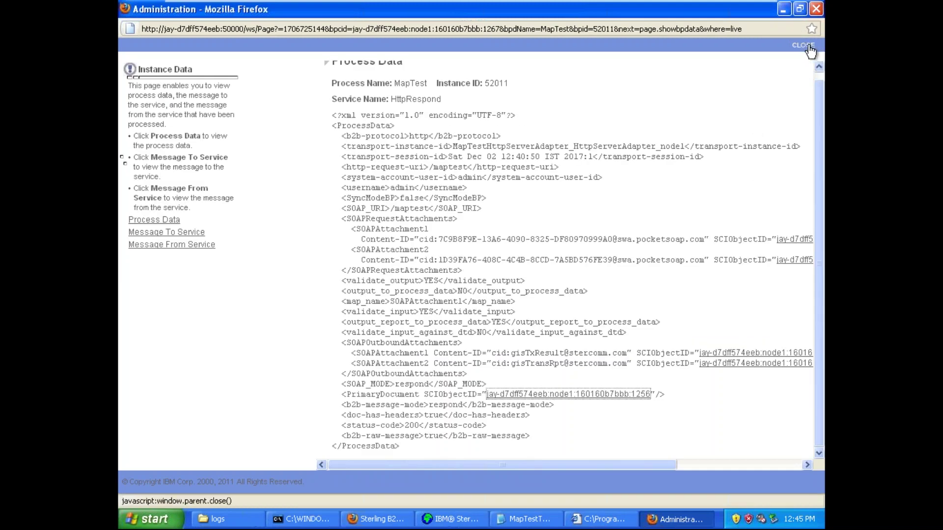
{"action": "left_click", "coordinate": [802, 45]}
- Compare with MapTestTxResult.txt in Notepad, then return to the Map Editor's Map Test dialog
{"action": "left_click", "coordinate": [418, 521]}
{"action": "left_click", "coordinate": [582, 519]}
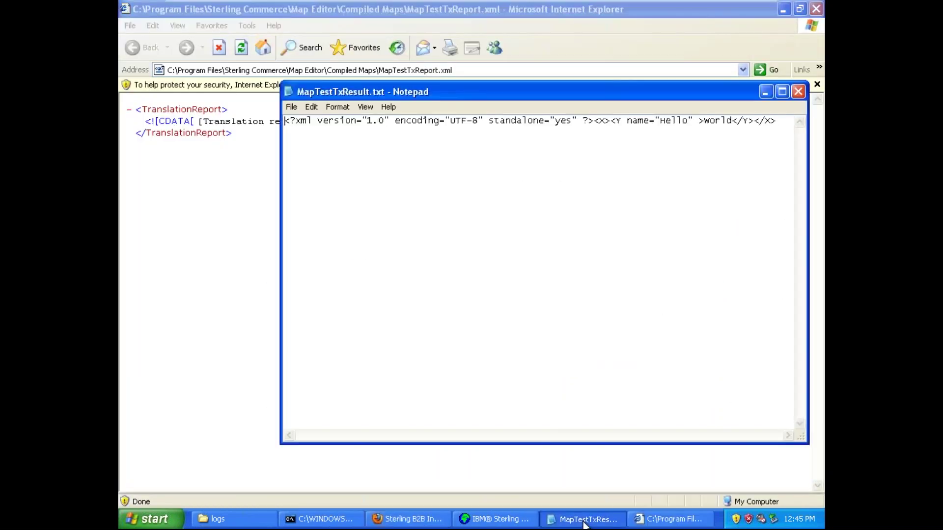
{"action": "left_click", "coordinate": [780, 93]}
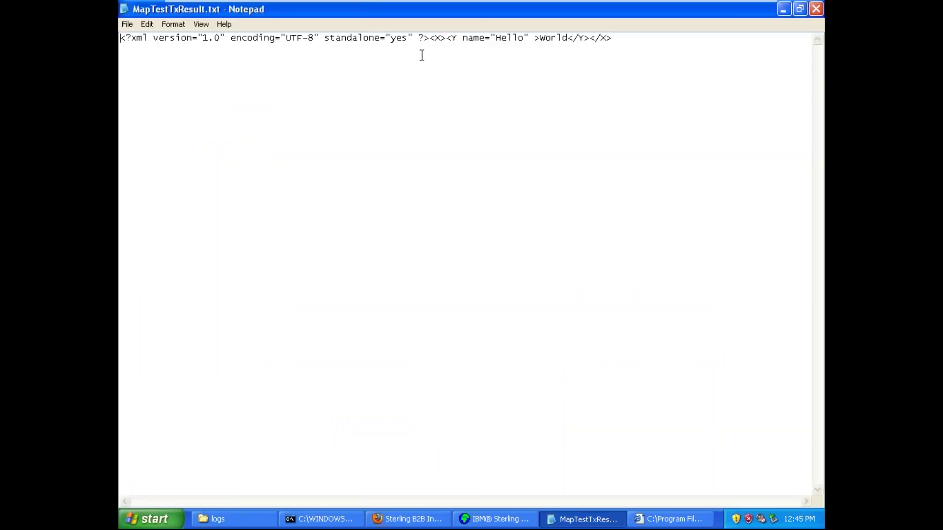
{"action": "left_click", "coordinate": [428, 38]}
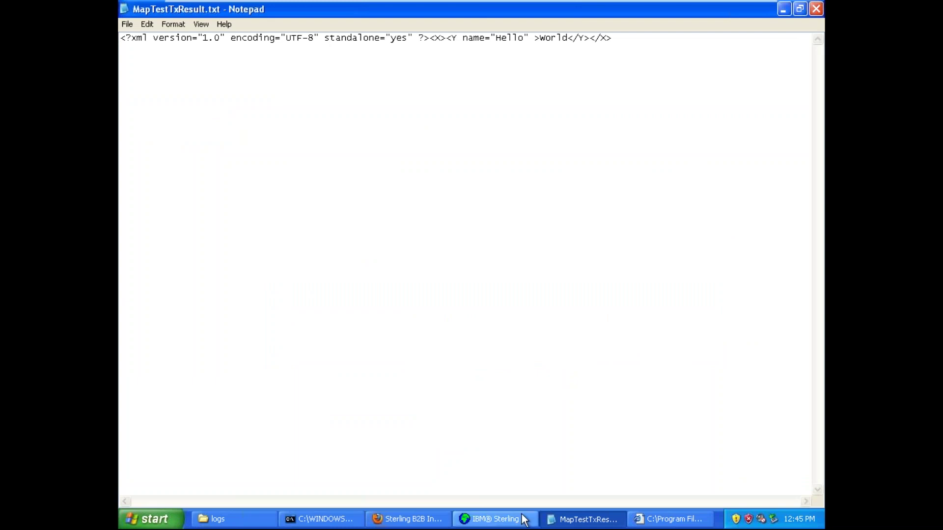
{"action": "left_click", "coordinate": [505, 519]}
{"action": "left_click", "coordinate": [513, 330]}
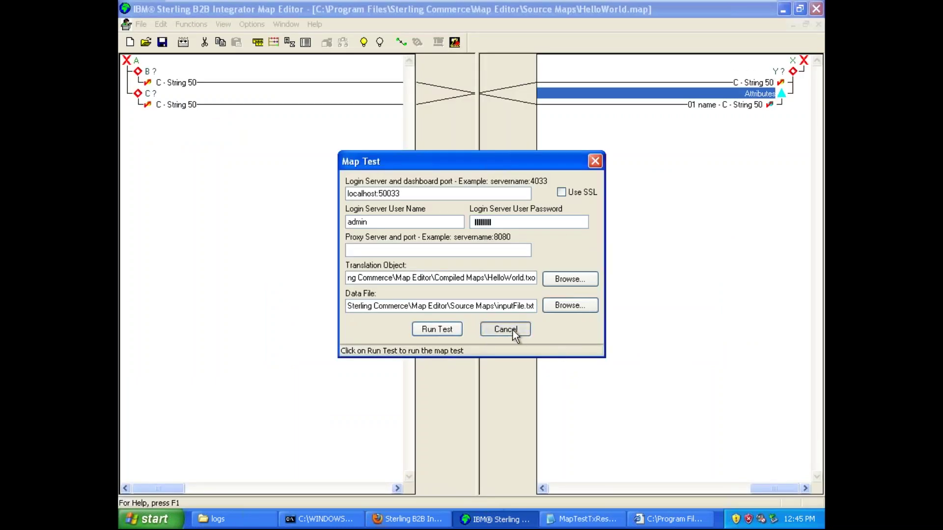
- Open the output root element's XML File Properties and browse its property pages
{"action": "left_click", "coordinate": [799, 63]}
{"action": "right_click", "coordinate": [798, 64]}
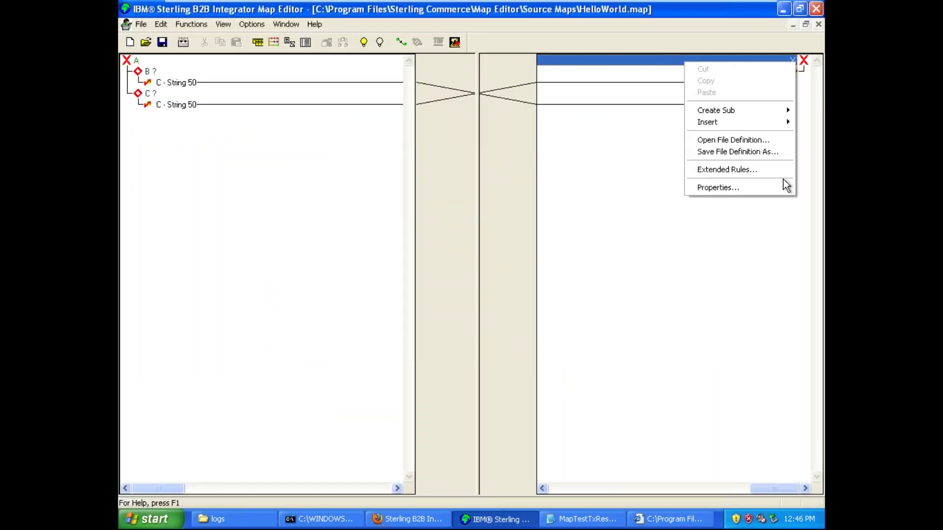
{"action": "left_click", "coordinate": [765, 187]}
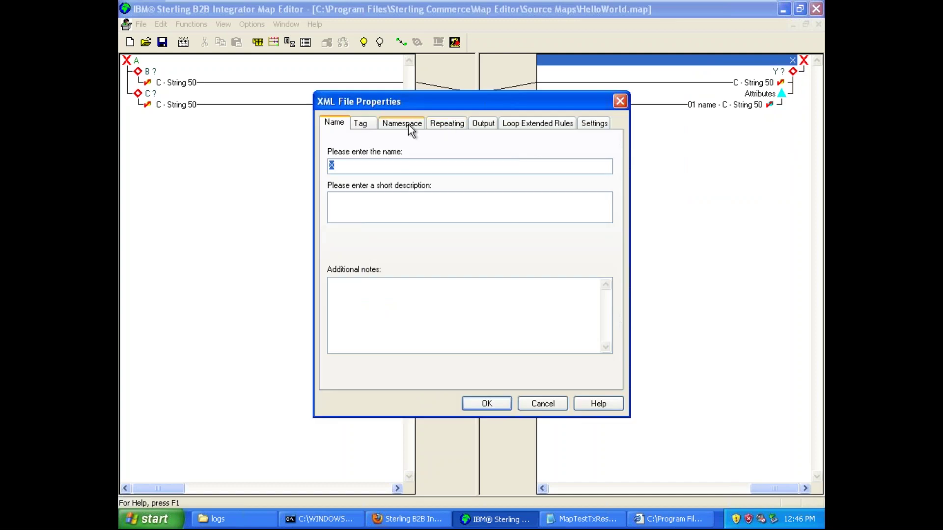
{"action": "left_click", "coordinate": [374, 122]}
{"action": "left_click", "coordinate": [391, 125]}
{"action": "left_click", "coordinate": [436, 125]}
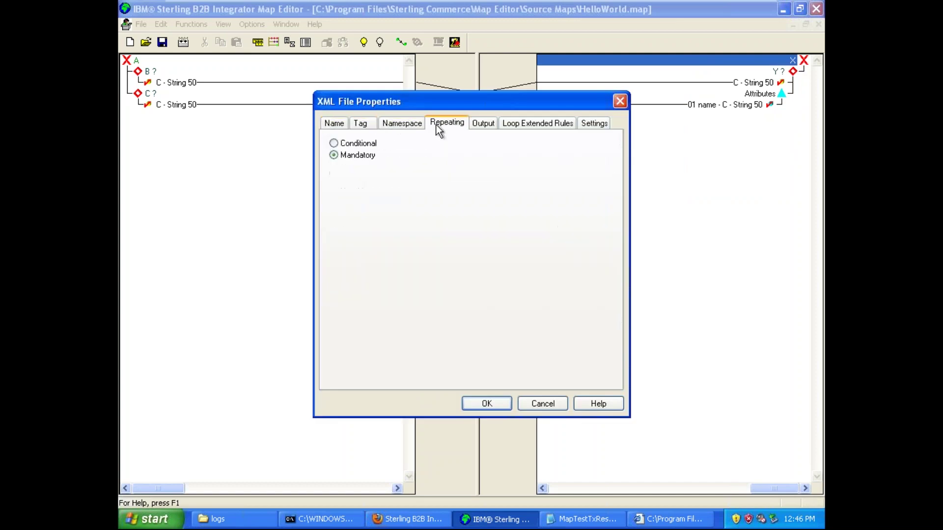
- Set Output to 'One element per line, indented to show element hierarchy' and close the old result
{"action": "left_click", "coordinate": [477, 124]}
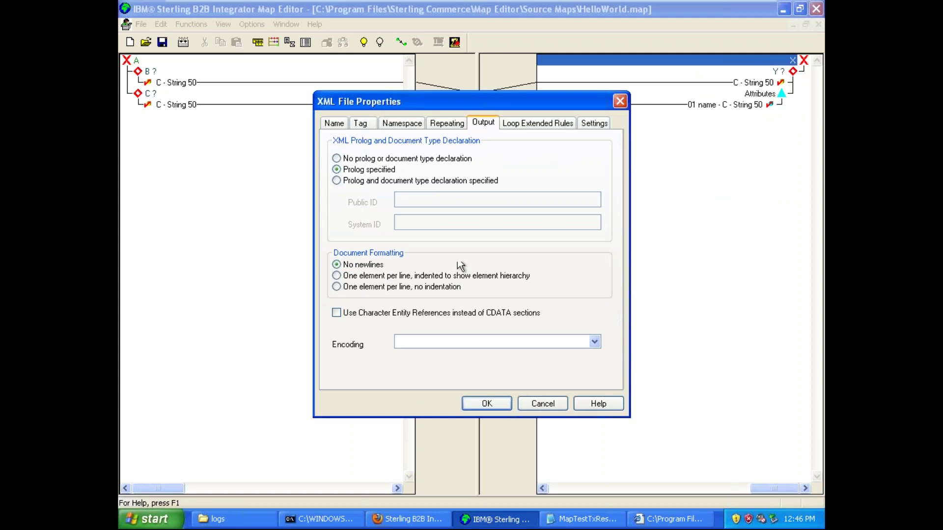
{"action": "left_click", "coordinate": [592, 124]}
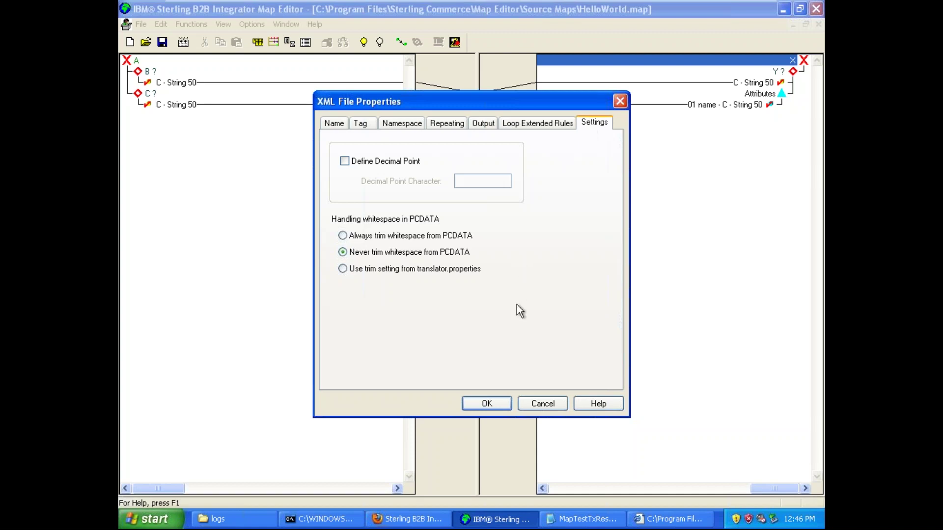
{"action": "left_click", "coordinate": [541, 125]}
{"action": "left_click", "coordinate": [482, 124]}
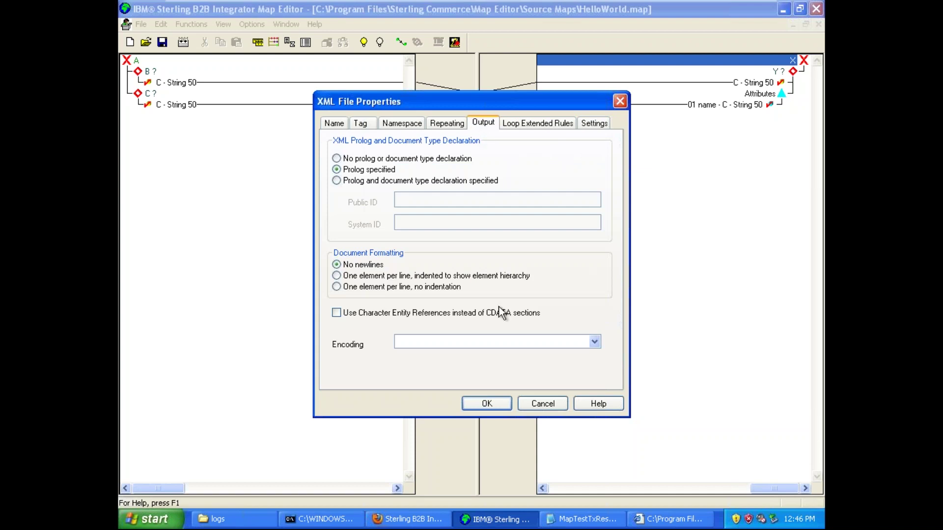
{"action": "left_click", "coordinate": [336, 275]}
{"action": "left_click", "coordinate": [482, 403]}
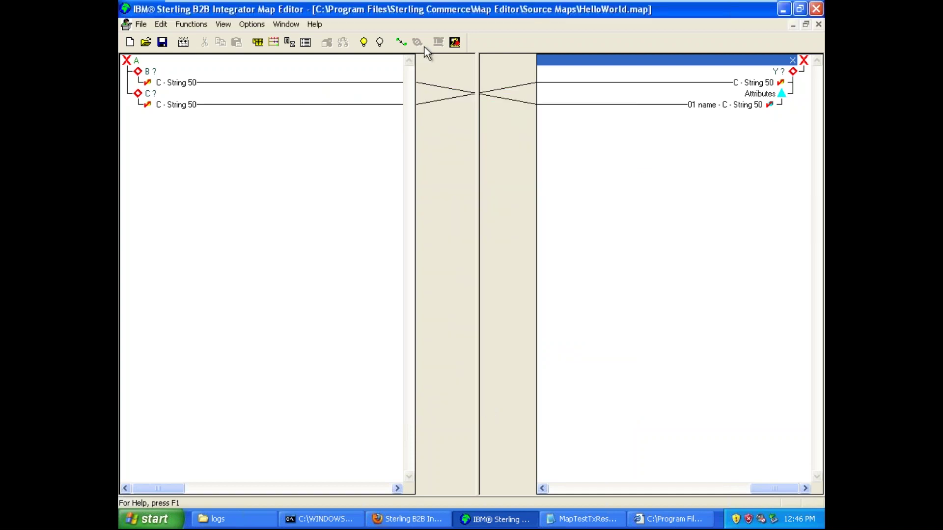
{"action": "left_click", "coordinate": [585, 520]}
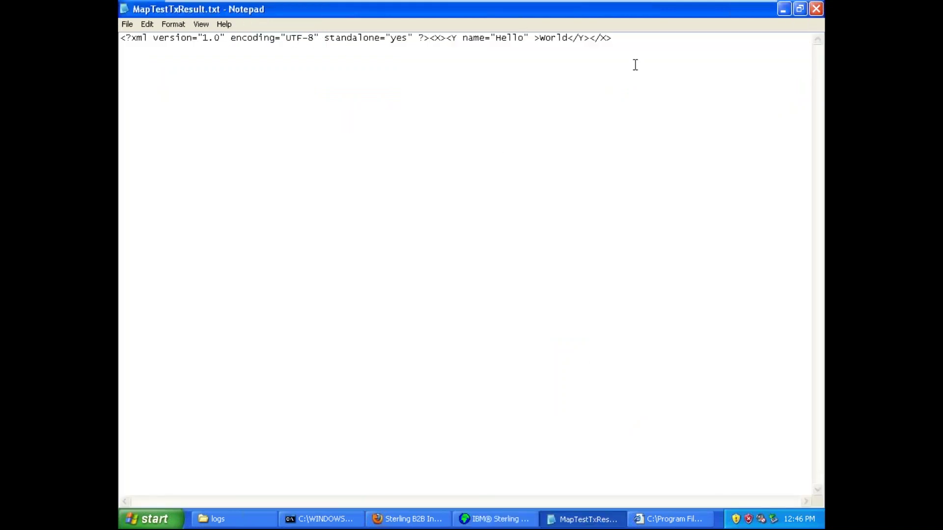
{"action": "left_click", "coordinate": [816, 8]}
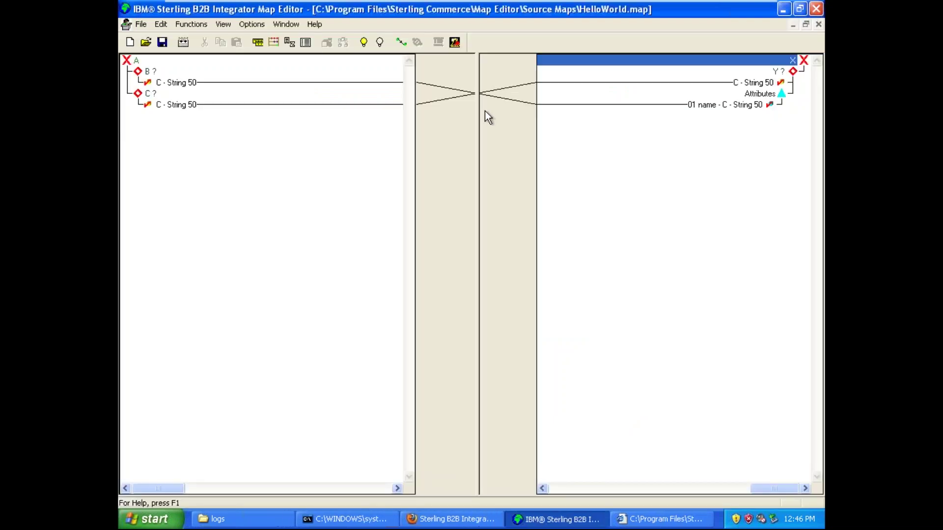
{"action": "left_click", "coordinate": [455, 42]}
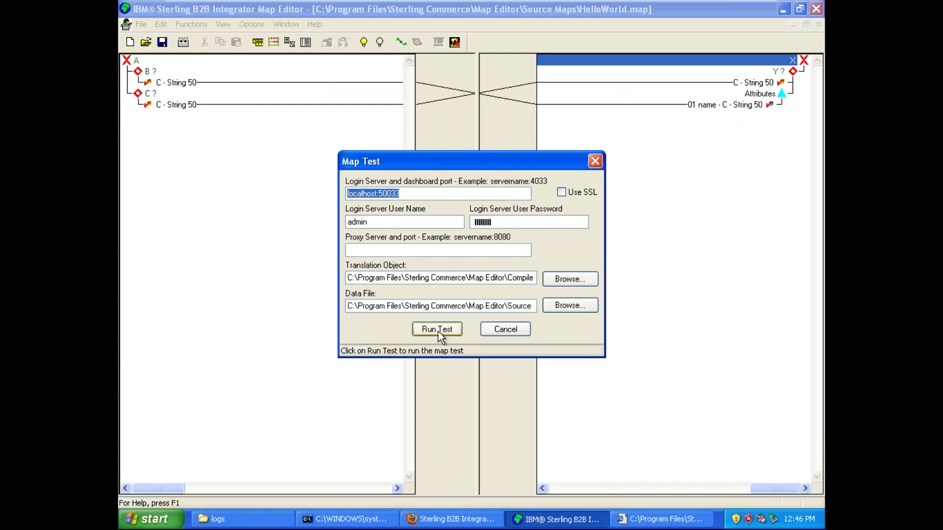
{"action": "left_click", "coordinate": [503, 330]}
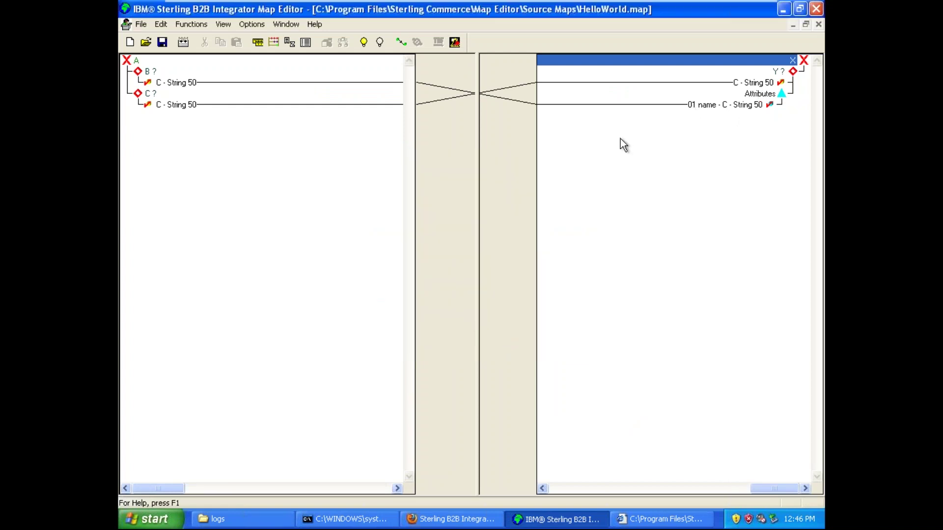
{"action": "right_click", "coordinate": [691, 63]}
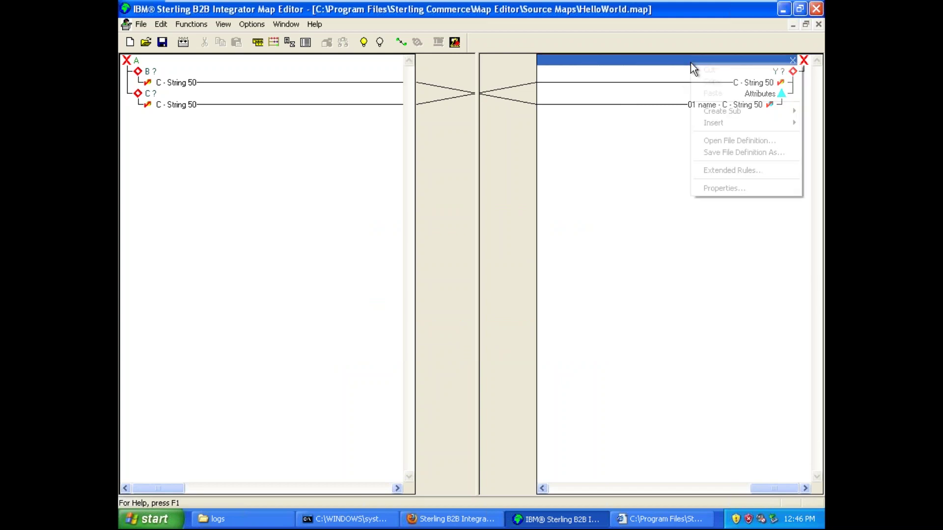
{"action": "left_click", "coordinate": [723, 189]}
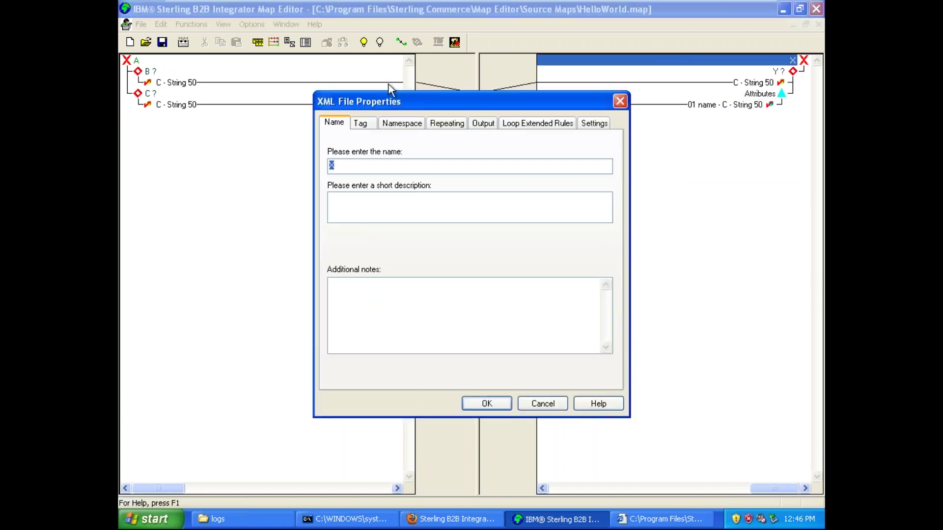
{"action": "left_click", "coordinate": [523, 124]}
{"action": "left_click", "coordinate": [486, 124]}
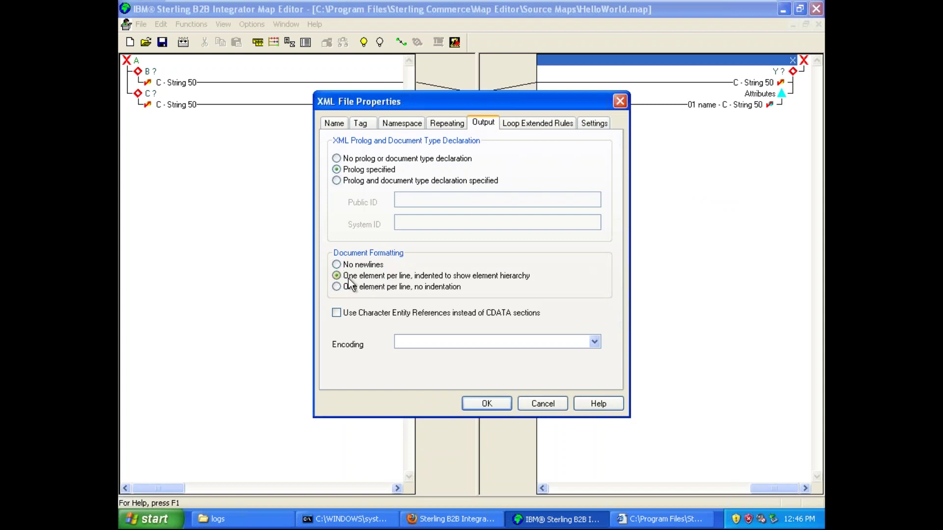
{"action": "left_click", "coordinate": [494, 404]}
- Recompile the map over the existing HelloWorld.txo, getting 0 errors and 0 warnings
{"action": "left_click", "coordinate": [141, 24]}
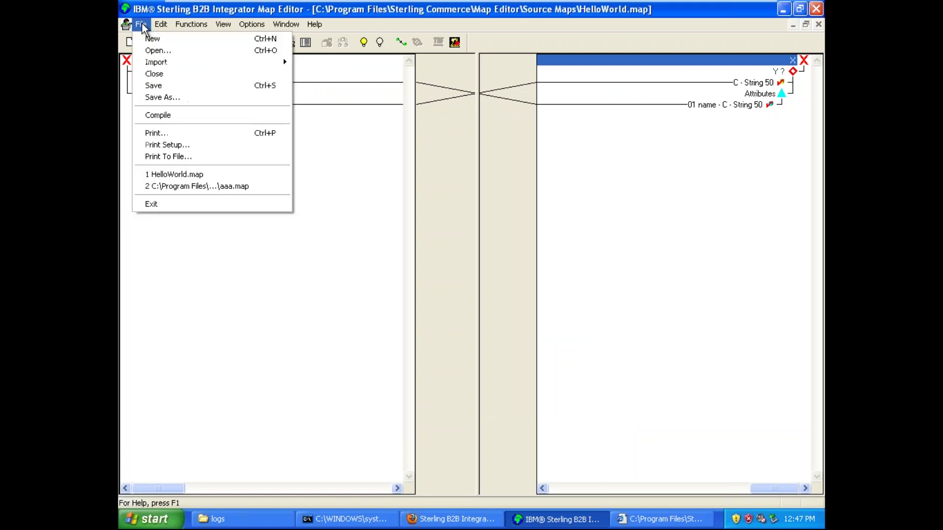
{"action": "left_click", "coordinate": [398, 144]}
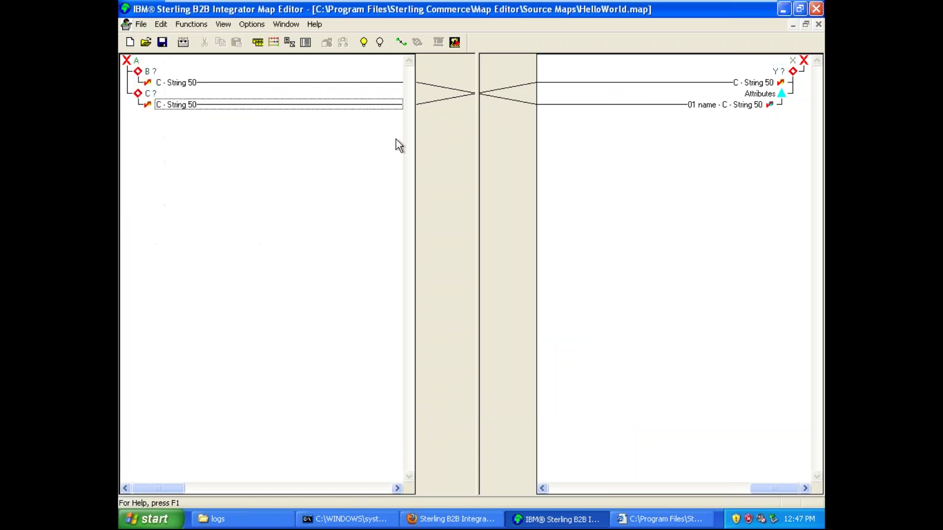
{"action": "left_click", "coordinate": [183, 42]}
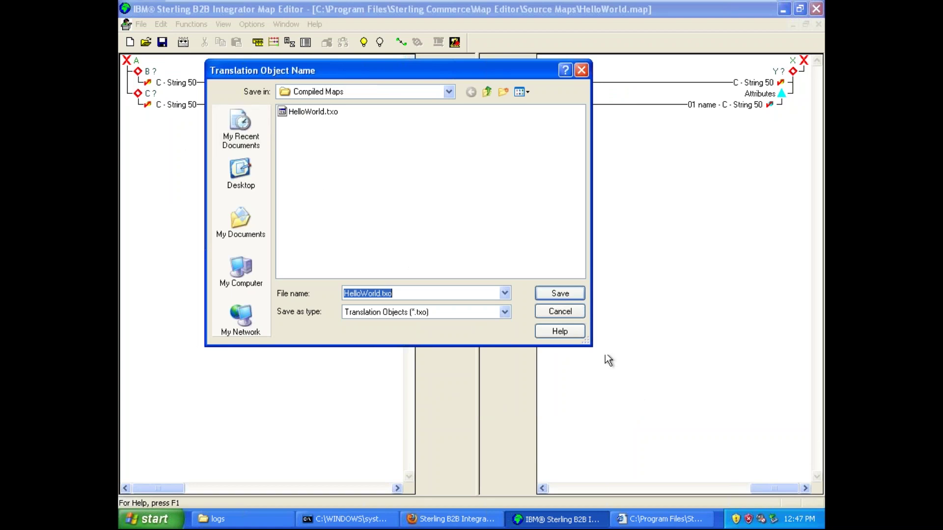
{"action": "left_click", "coordinate": [573, 313]}
{"action": "left_click", "coordinate": [182, 43]}
{"action": "left_click", "coordinate": [573, 293]}
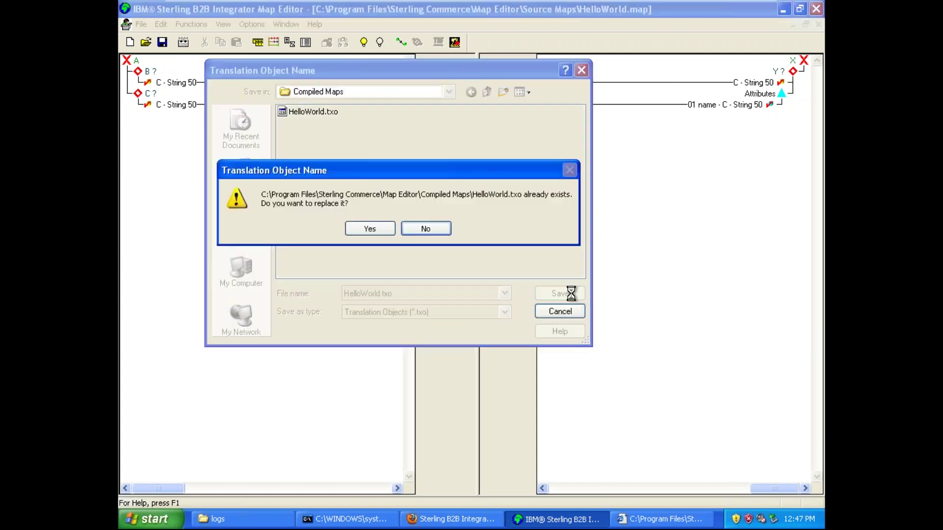
{"action": "left_click", "coordinate": [379, 226]}
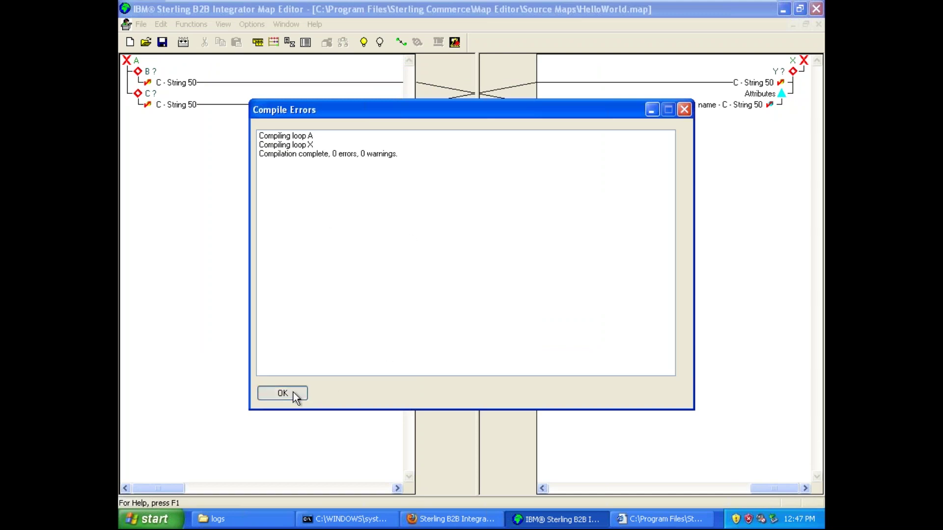
{"action": "left_click", "coordinate": [293, 393]}
{"action": "left_click", "coordinate": [456, 42]}
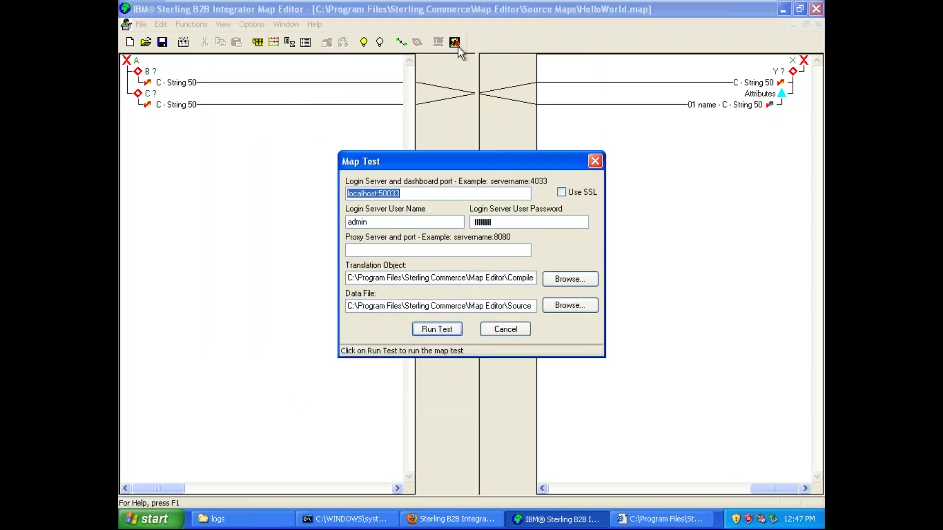
- Run the translation test against localhost:50033 and bring up the MapTestTxReport.xml report
{"action": "left_click", "coordinate": [419, 192]}
{"action": "left_click", "coordinate": [431, 331]}
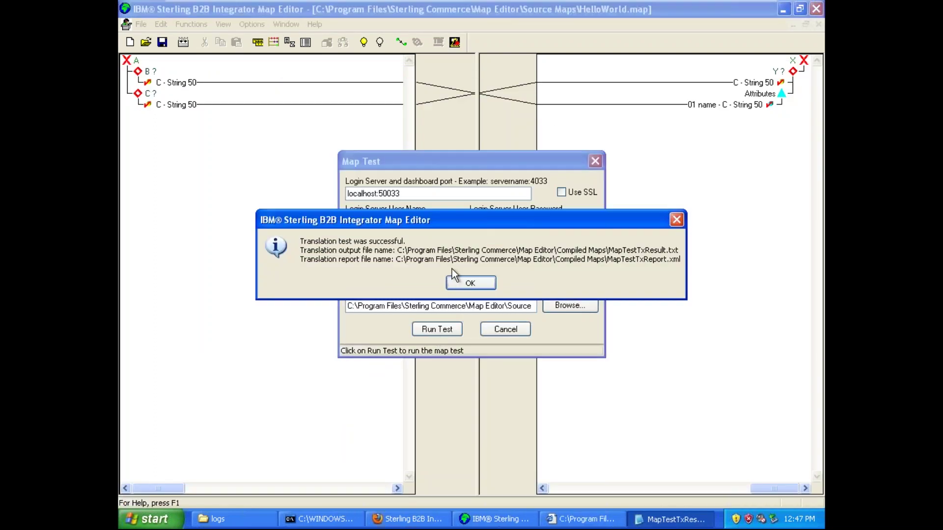
{"action": "left_click", "coordinate": [469, 284]}
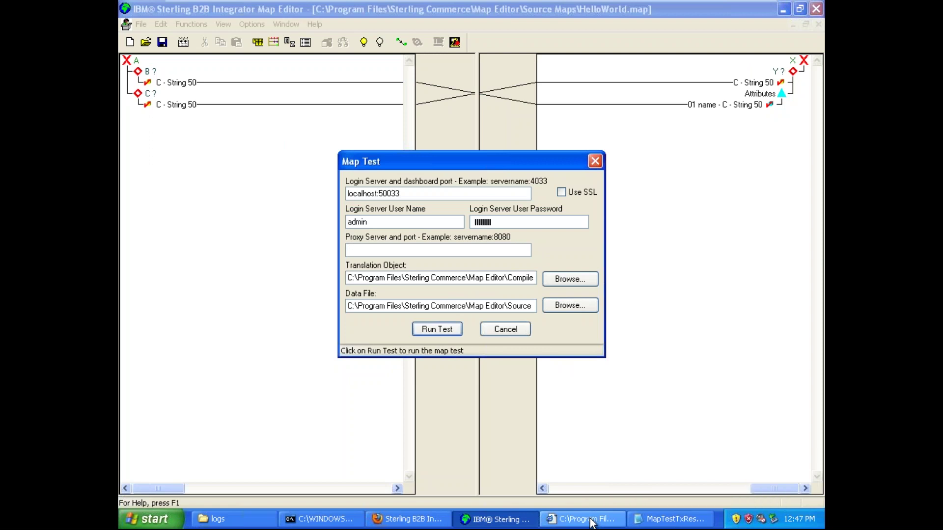
{"action": "left_click", "coordinate": [592, 524]}
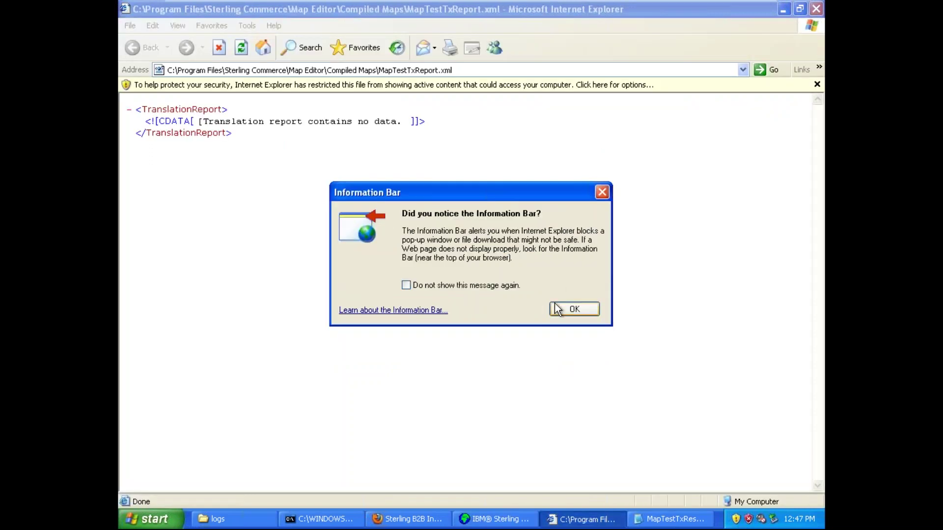
- Allow the report's blocked content in Internet Explorer's Information Bar
{"action": "left_click", "coordinate": [566, 308]}
{"action": "left_click", "coordinate": [566, 85]}
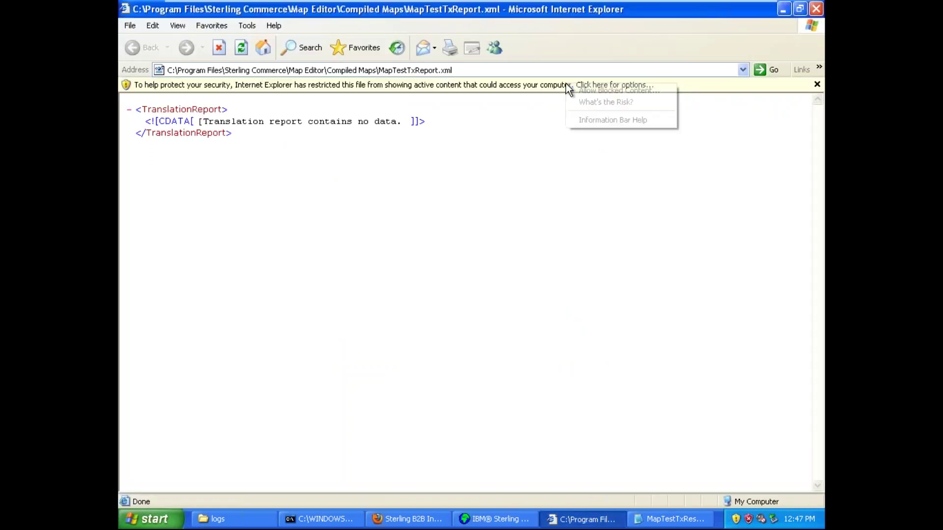
{"action": "left_click", "coordinate": [588, 90]}
{"action": "left_click", "coordinate": [456, 306]}
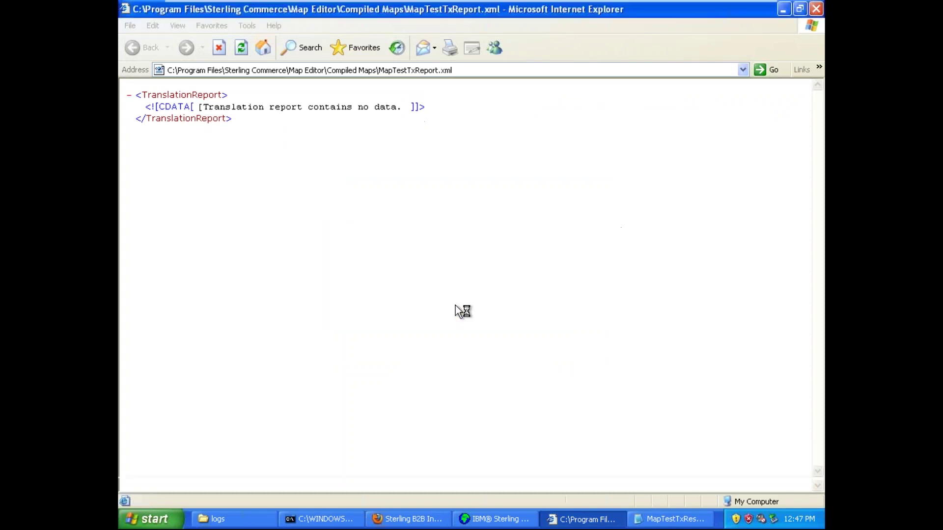
- Read the report's no-data CDATA line, then switch to the indented MapTestTxResult.txt in Notepad
{"action": "triple_click", "coordinate": [284, 107]}
{"action": "left_click", "coordinate": [283, 108]}
{"action": "double_click", "coordinate": [284, 107]}
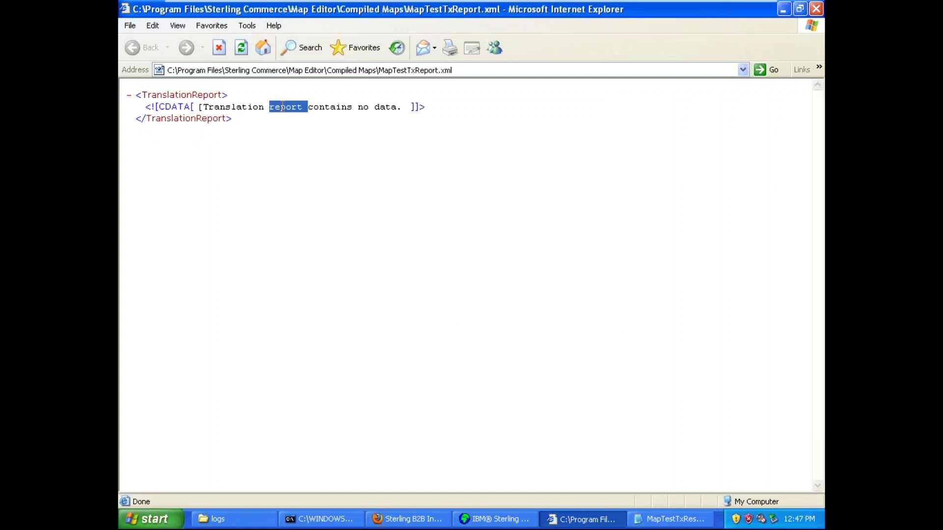
{"action": "triple_click", "coordinate": [253, 107]}
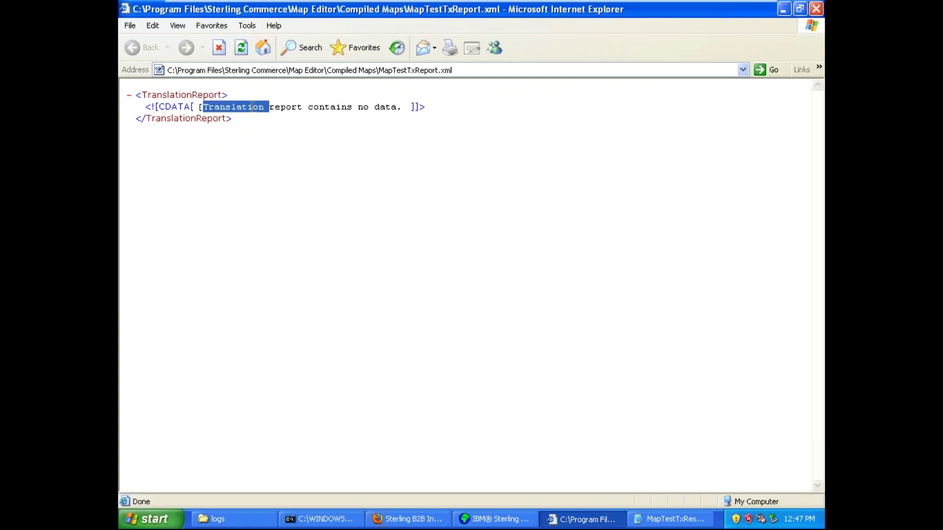
{"action": "triple_click", "coordinate": [253, 108]}
{"action": "triple_click", "coordinate": [253, 108]}
{"action": "left_click", "coordinate": [298, 142]}
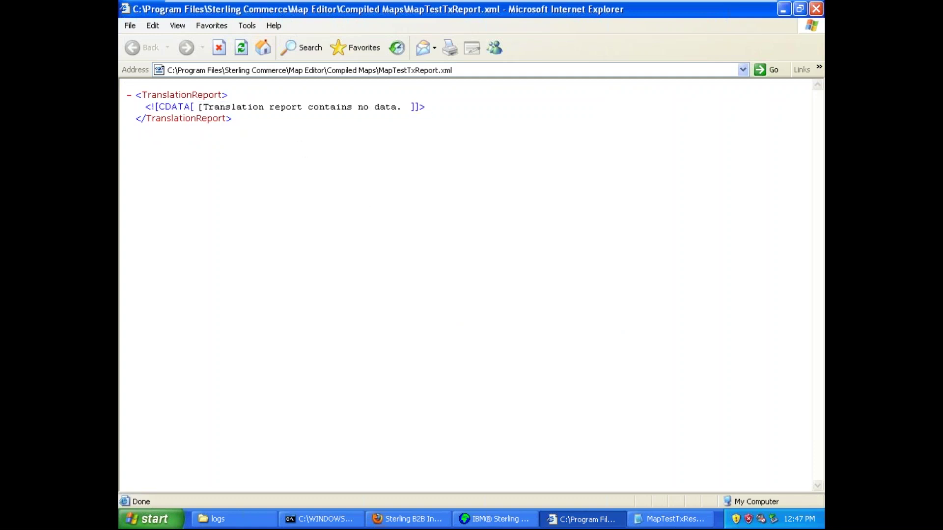
{"action": "left_click", "coordinate": [586, 516]}
{"action": "left_click", "coordinate": [669, 519]}
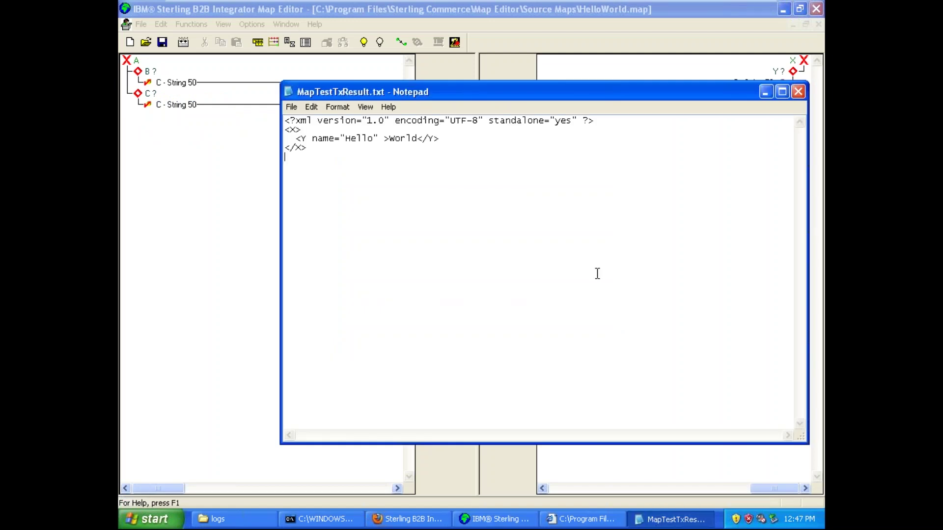
{"action": "left_click_drag", "start_coordinate": [326, 152], "coordinate": [271, 118]}
{"action": "left_click", "coordinate": [338, 163]}
{"action": "key", "text": "ctrl+a"}
{"action": "left_click", "coordinate": [311, 153]}
{"action": "left_click_drag", "start_coordinate": [311, 153], "coordinate": [268, 118]}
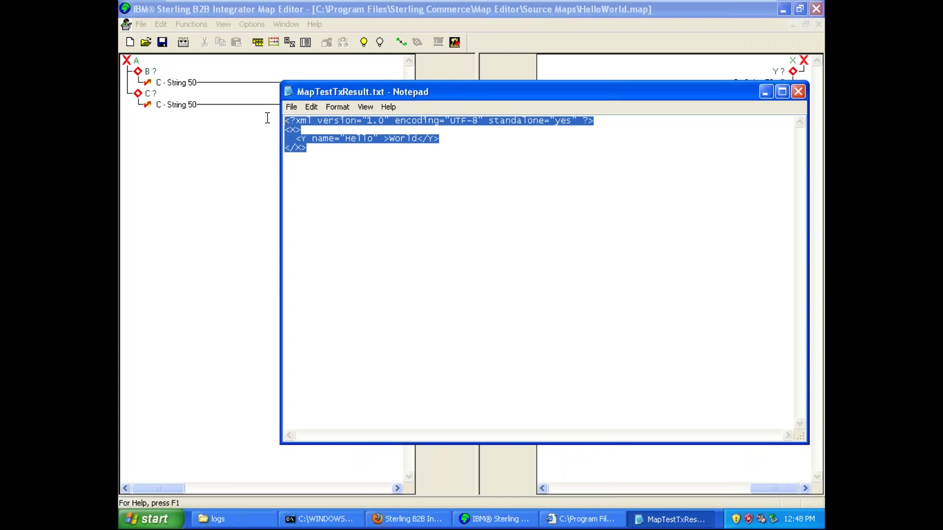
{"action": "left_click", "coordinate": [335, 156]}
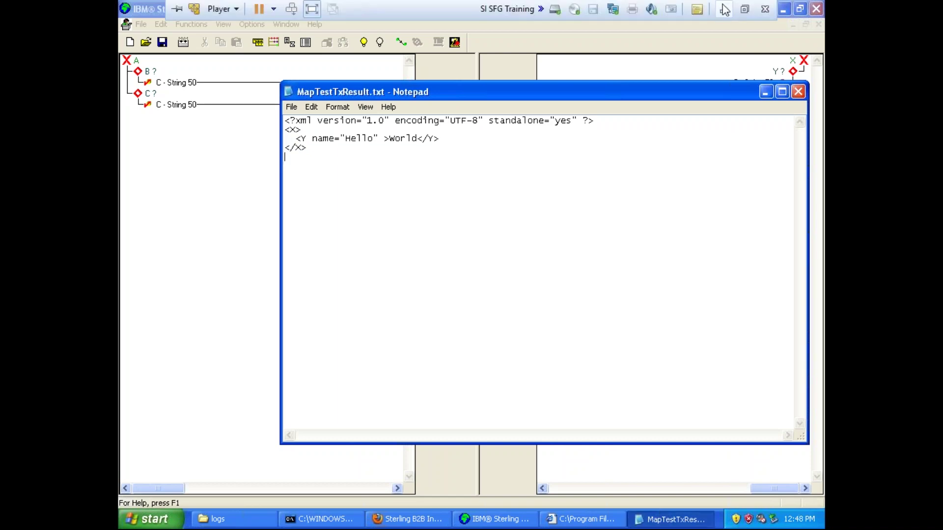
{"action": "left_click", "coordinate": [727, 9]}
- Draw green strokes beside <A> and </A>, from source Hello to output Hello, and from the World loop
{"action": "left_click", "coordinate": [592, 515]}
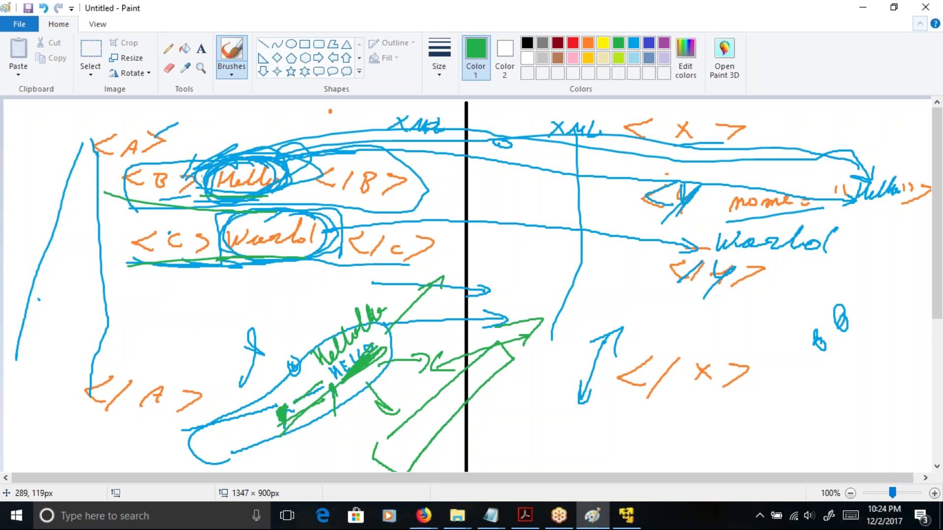
{"action": "left_click_drag", "start_coordinate": [156, 143], "coordinate": [193, 131]}
{"action": "left_click_drag", "start_coordinate": [174, 392], "coordinate": [243, 378]}
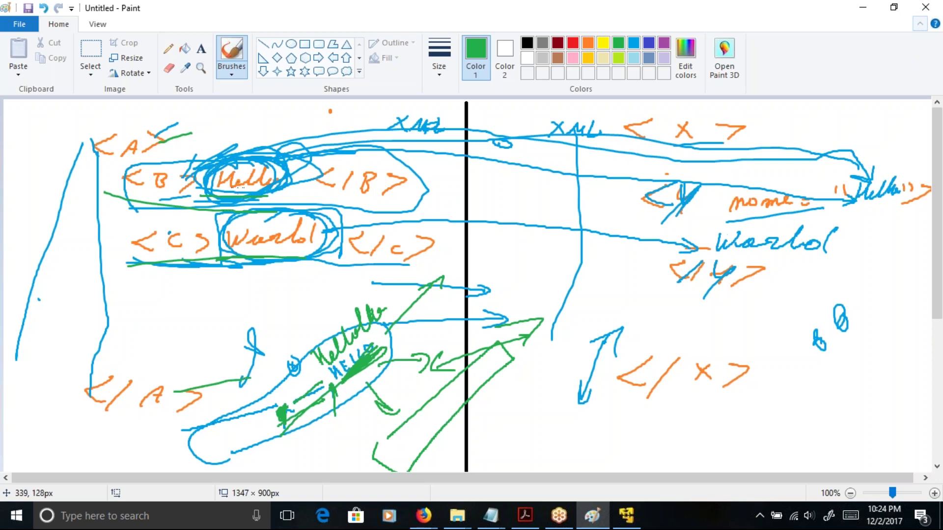
{"action": "mouse_move", "coordinate": [263, 162]}
{"action": "left_mouse_down"}
{"action": "mouse_move", "coordinate": [875, 182]}
{"action": "mouse_move", "coordinate": [893, 194]}
{"action": "left_mouse_up"}
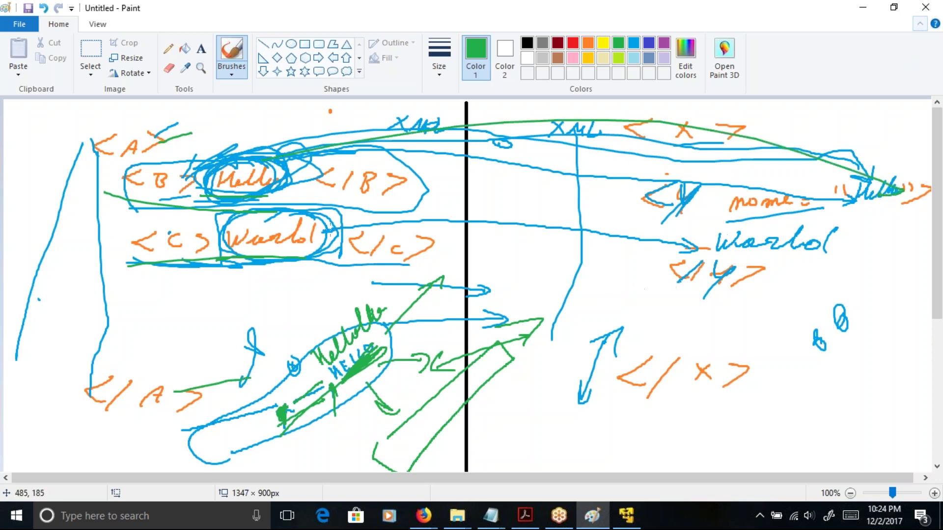
{"action": "mouse_move", "coordinate": [305, 257]}
{"action": "left_mouse_down"}
{"action": "mouse_move", "coordinate": [655, 357]}
{"action": "mouse_move", "coordinate": [783, 250]}
{"action": "mouse_move", "coordinate": [796, 251]}
{"action": "left_mouse_up"}
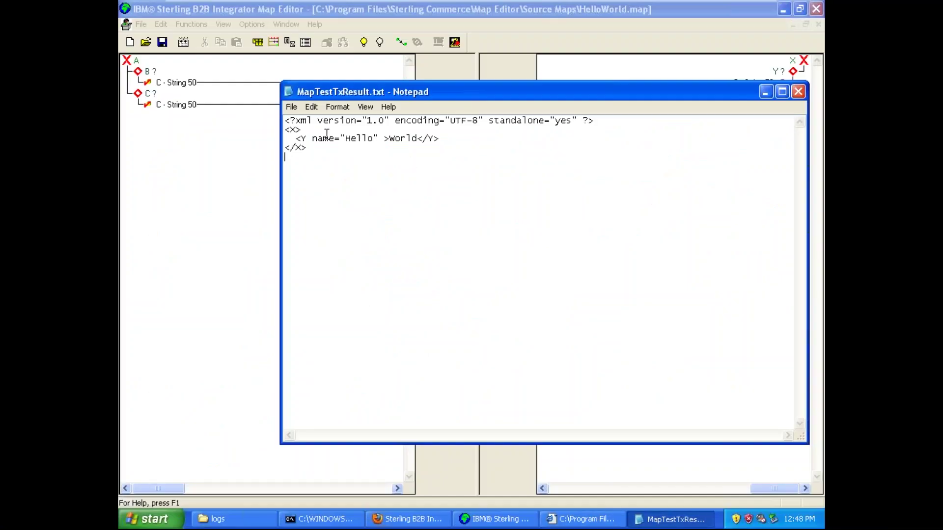
- Inspect the <X> and <Y> lines of MapTestTxResult.txt, then close Notepad
{"action": "double_click", "coordinate": [290, 130]}
{"action": "left_click", "coordinate": [295, 138]}
{"action": "left_click_drag", "start_coordinate": [295, 139], "coordinate": [417, 141]}
{"action": "left_click", "coordinate": [317, 143]}
{"action": "left_click", "coordinate": [798, 91]}
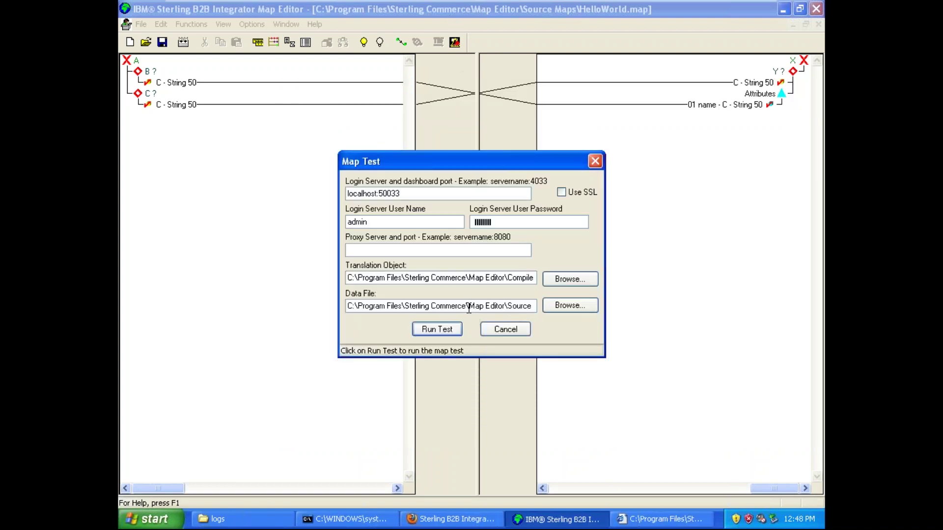
- Check the Data File path, cancel Map Test without running, and open the Start menu
{"action": "left_click_drag", "start_coordinate": [348, 307], "coordinate": [496, 307]}
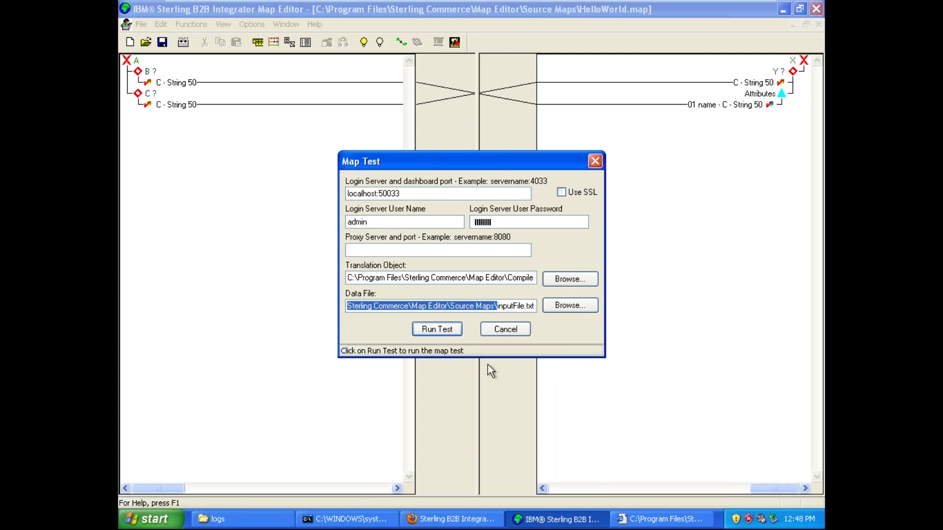
{"action": "left_click", "coordinate": [514, 325]}
{"action": "left_click", "coordinate": [149, 518]}
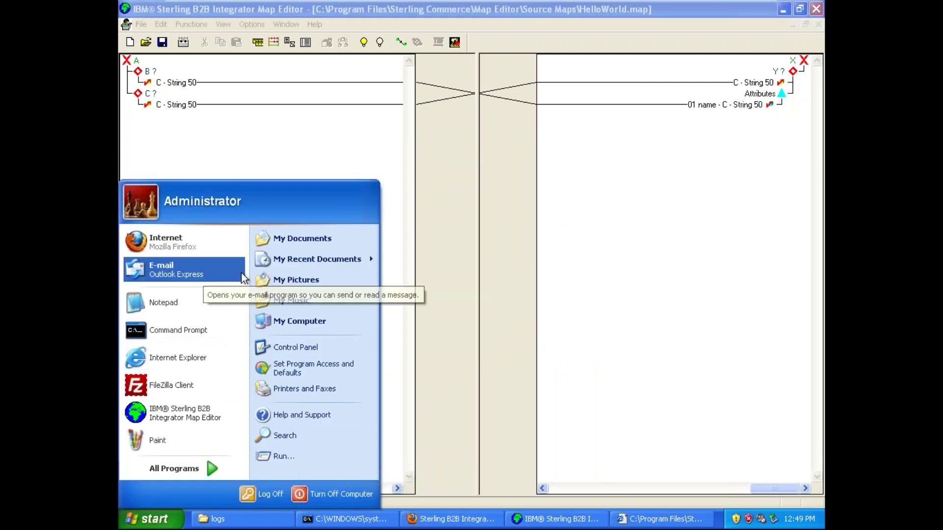
- Navigate My Computer to the Source Maps folder, open inputFile.txt, then minimize both windows
{"action": "left_click", "coordinate": [300, 321]}
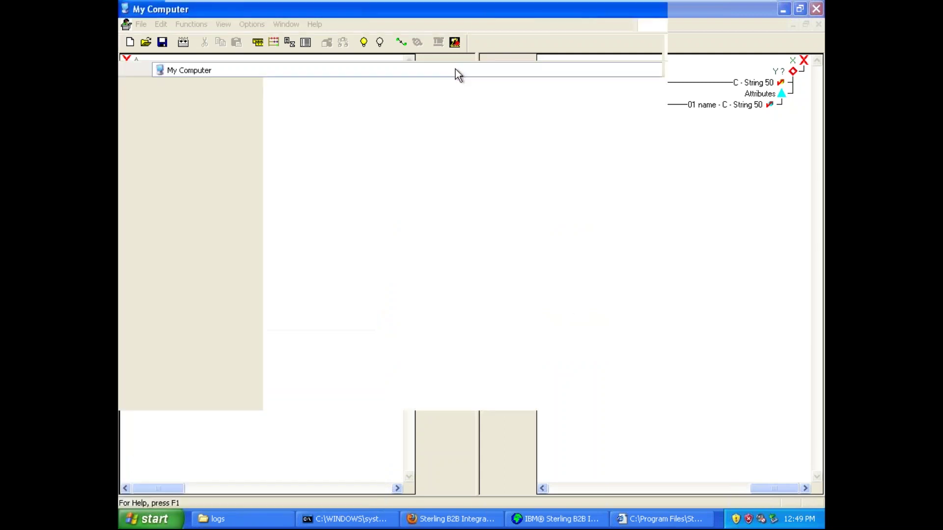
{"action": "left_click", "coordinate": [456, 68]}
{"action": "type", "text": "C:\\Program Files\\Sterling Commerce\\Map Editor\\Source Maps\\"}
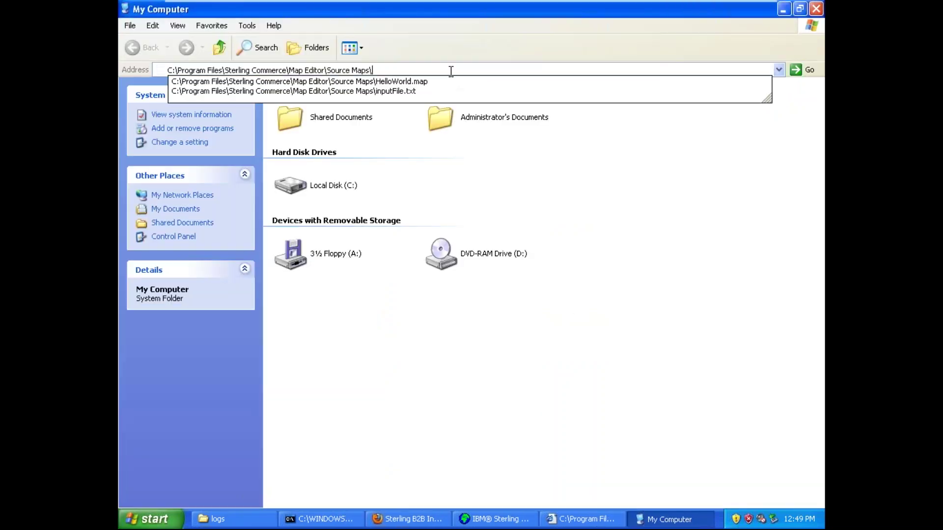
{"action": "key", "text": "Return"}
{"action": "double_click", "coordinate": [468, 104]}
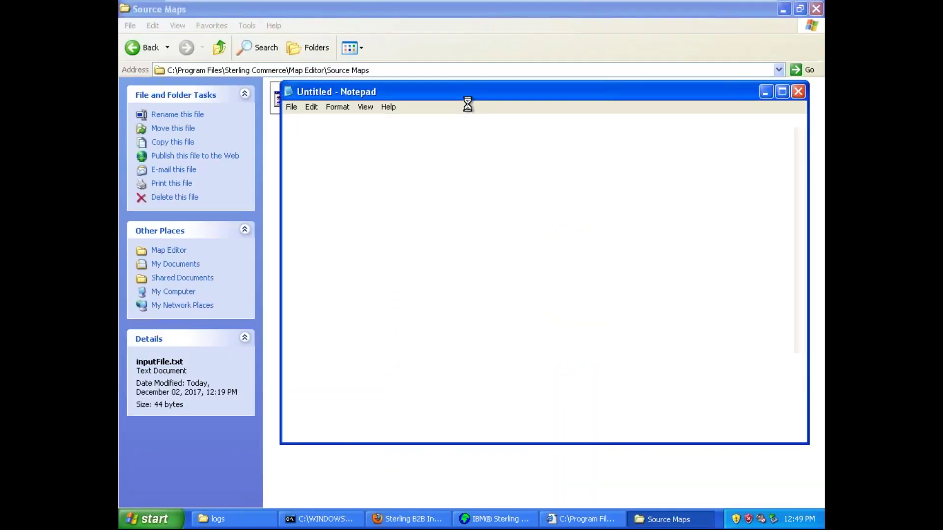
{"action": "left_click_drag", "start_coordinate": [517, 90], "coordinate": [496, 67]}
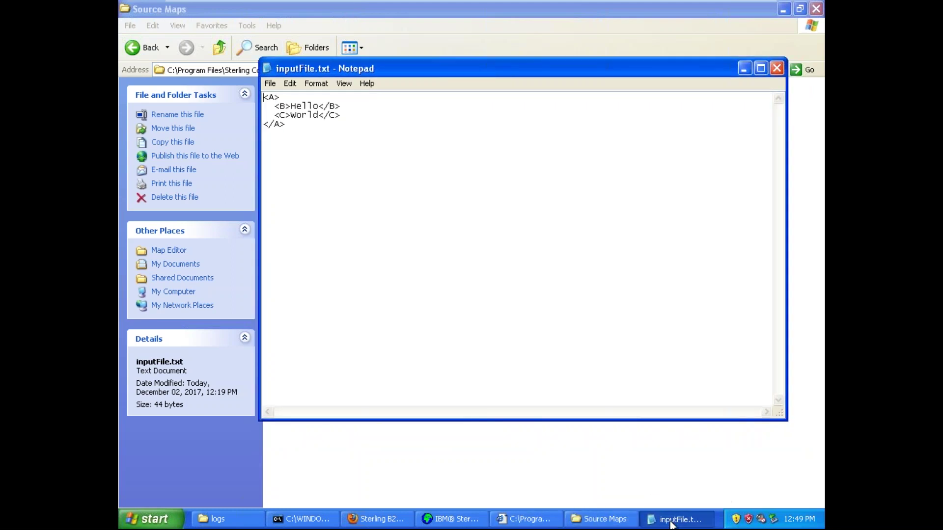
{"action": "left_click", "coordinate": [672, 521]}
{"action": "left_click", "coordinate": [609, 522]}
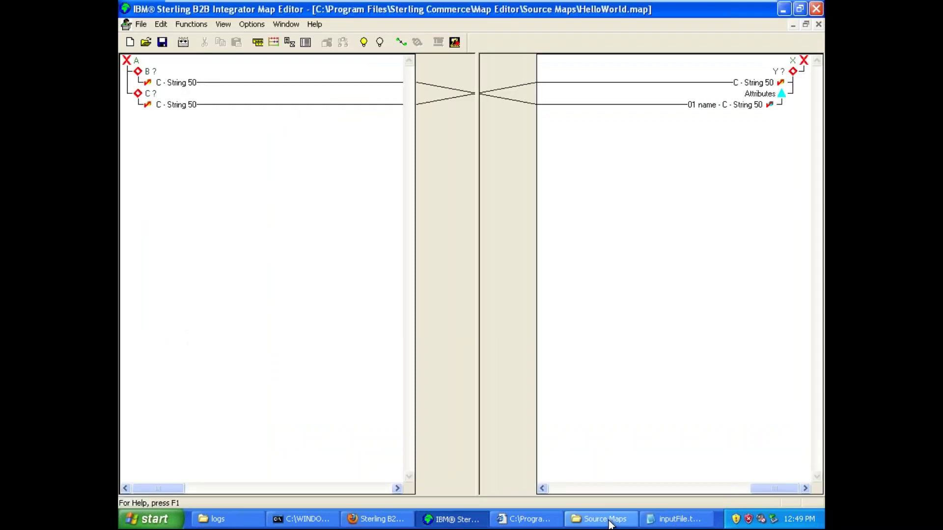
- Rerun the map test, which writes MapTestTxResult.txt, then return to inputFile.txt in Notepad
{"action": "left_click", "coordinate": [454, 43]}
{"action": "left_click", "coordinate": [448, 331]}
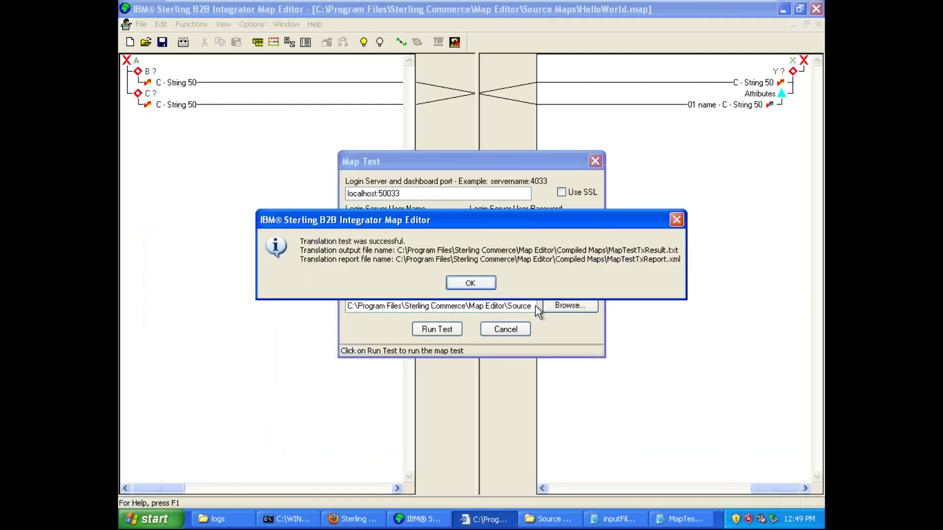
{"action": "left_click", "coordinate": [488, 284]}
{"action": "left_click", "coordinate": [504, 329]}
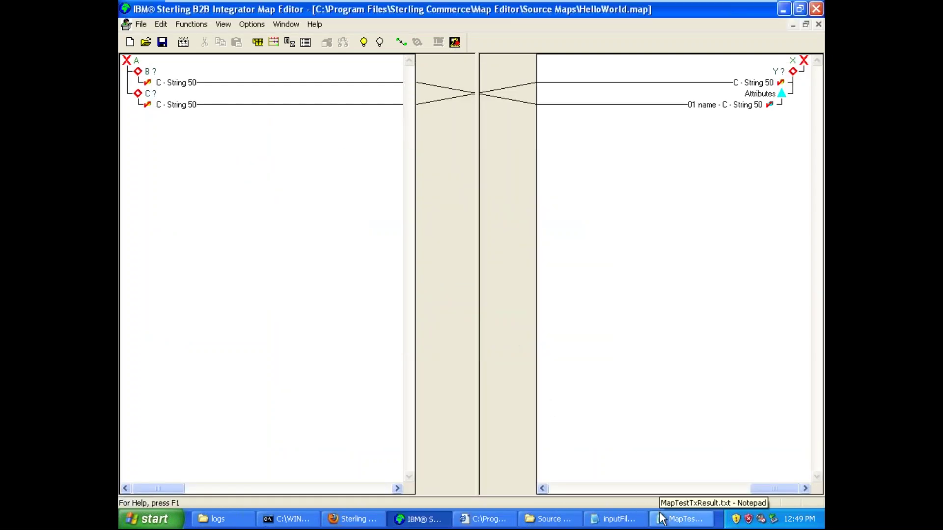
{"action": "left_click", "coordinate": [614, 519]}
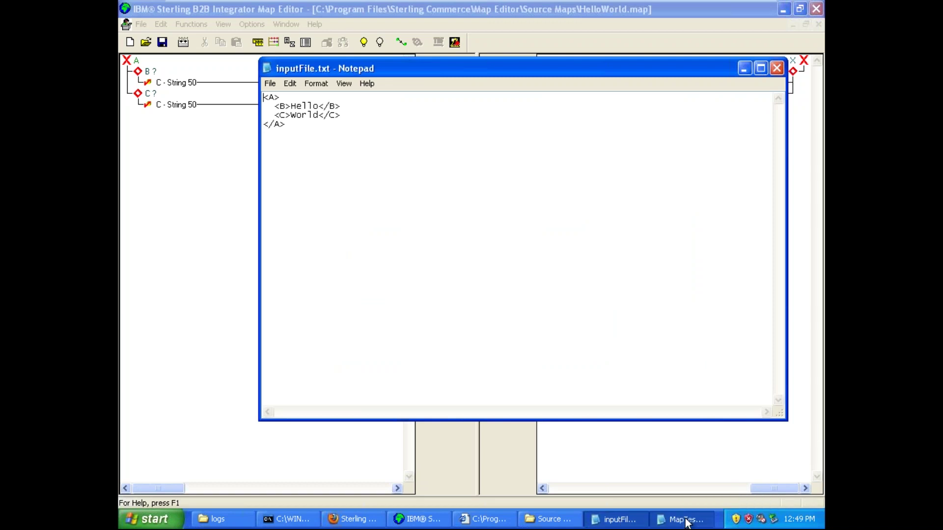
- Place MapTestTxResult.txt below inputFile.txt and compare its name="Hello" attribute and World value
{"action": "left_click", "coordinate": [684, 519]}
{"action": "left_click_drag", "start_coordinate": [550, 94], "coordinate": [487, 181]}
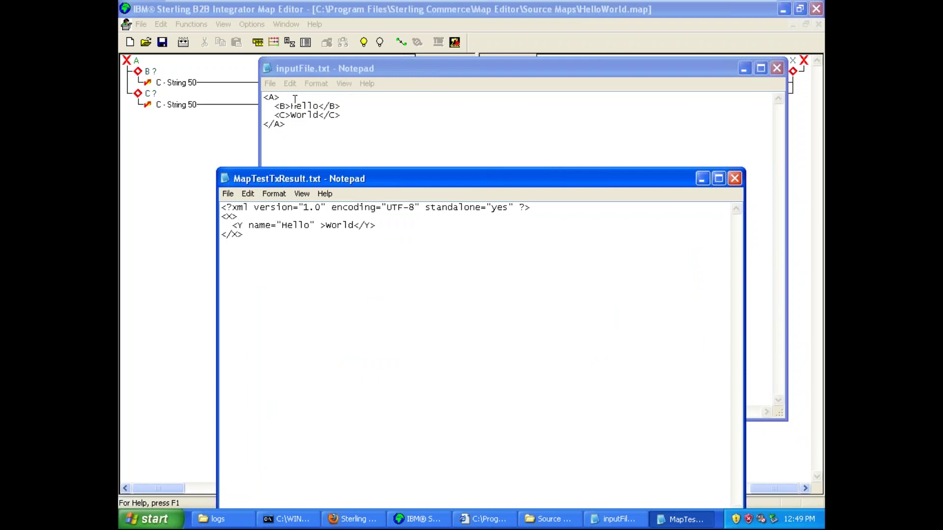
{"action": "double_click", "coordinate": [298, 226]}
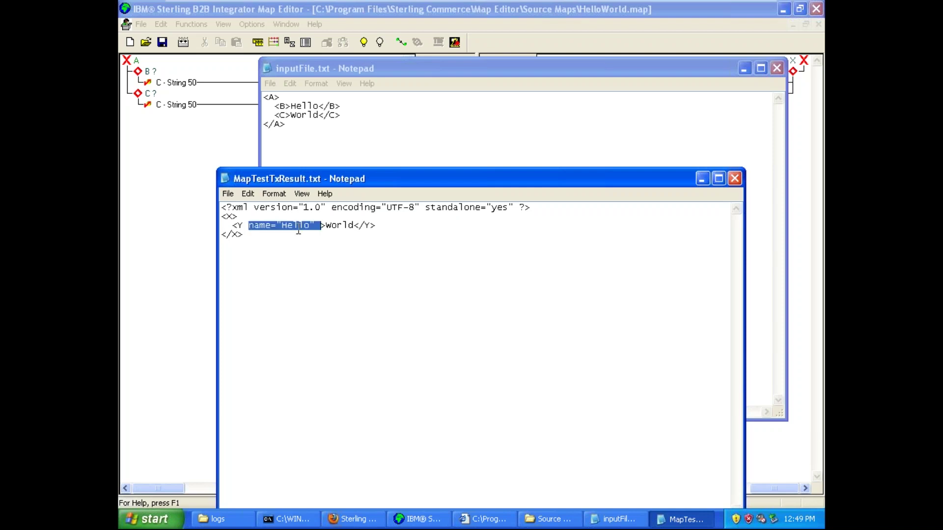
{"action": "left_click", "coordinate": [298, 231]}
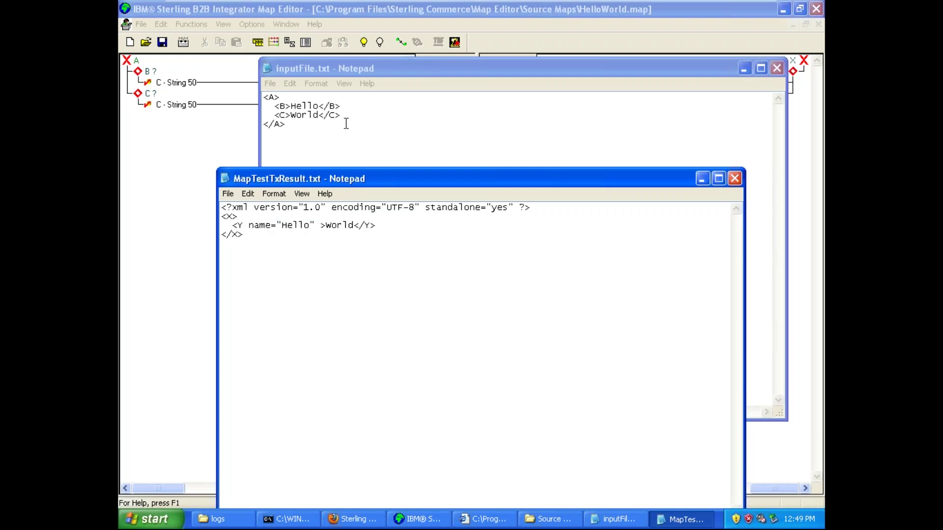
{"action": "left_click_drag", "start_coordinate": [323, 226], "coordinate": [353, 229]}
{"action": "left_click", "coordinate": [346, 228]}
- Close both Notepad files, dismiss the translation report's information bar, and return to the HelloWorld map
{"action": "left_click", "coordinate": [735, 178]}
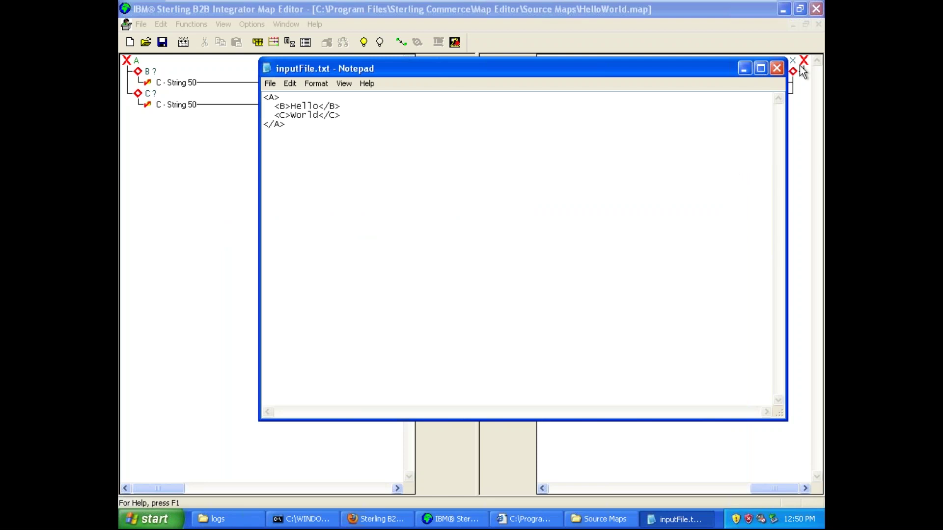
{"action": "left_click", "coordinate": [777, 68]}
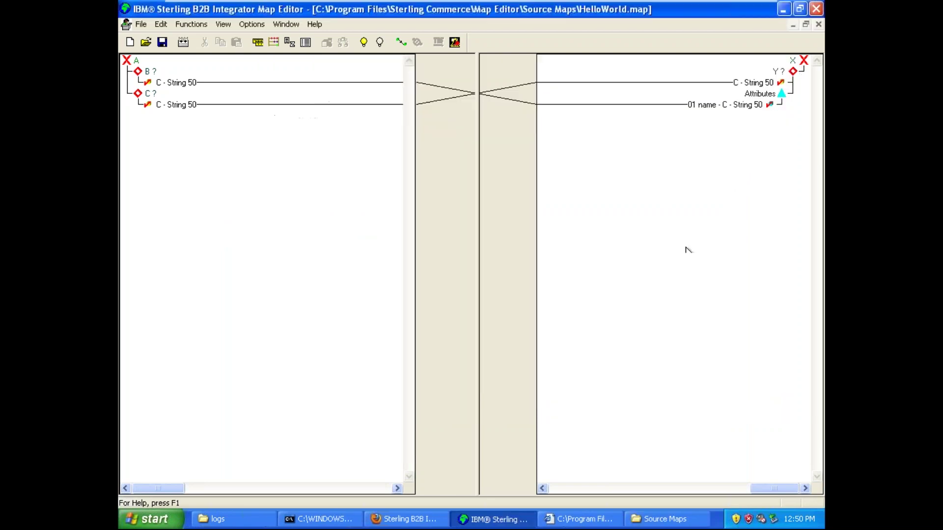
{"action": "left_click", "coordinate": [500, 525]}
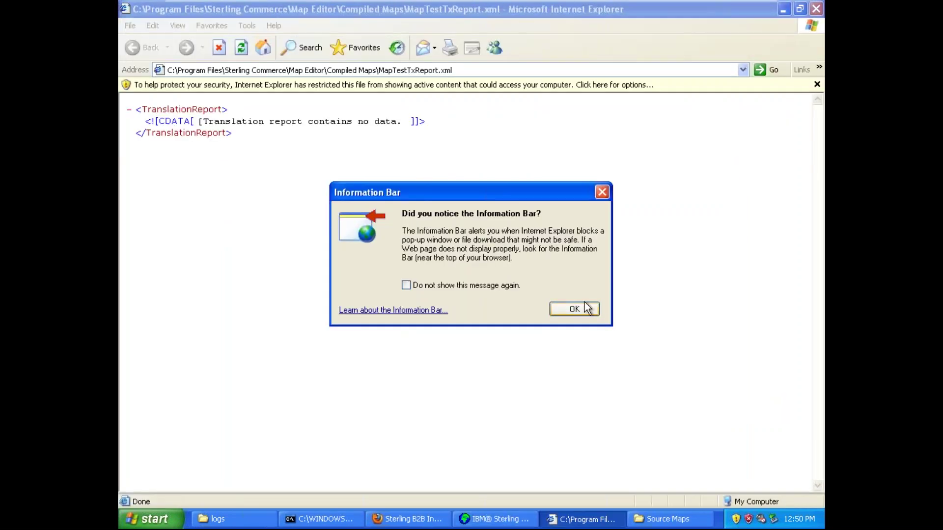
{"action": "left_click", "coordinate": [581, 309]}
{"action": "left_click", "coordinate": [784, 10]}
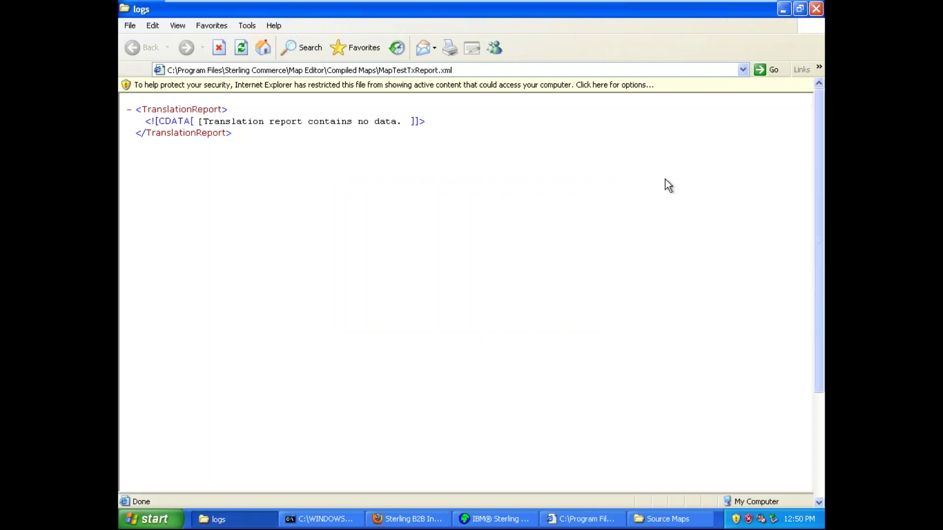
{"action": "left_click", "coordinate": [495, 519]}
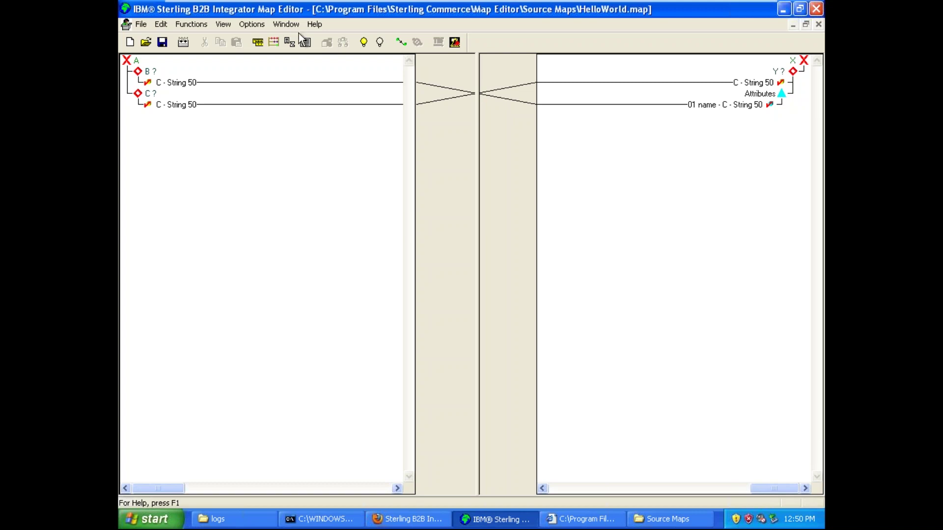
- Check the open map windows, then switch from Map Editor to the Sterling B2B Integrator Dashboard
{"action": "left_click", "coordinate": [286, 24]}
{"action": "left_click", "coordinate": [294, 80]}
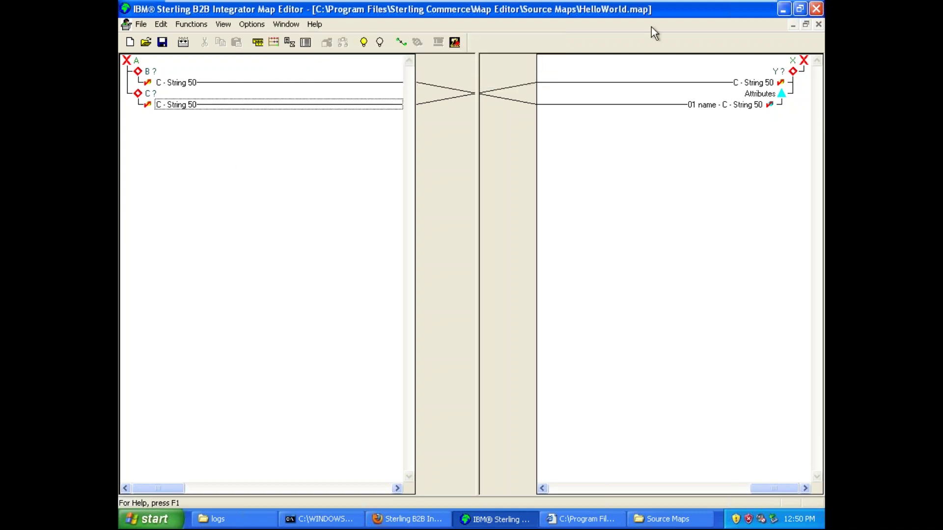
{"action": "mouse_move", "coordinate": [721, 7]}
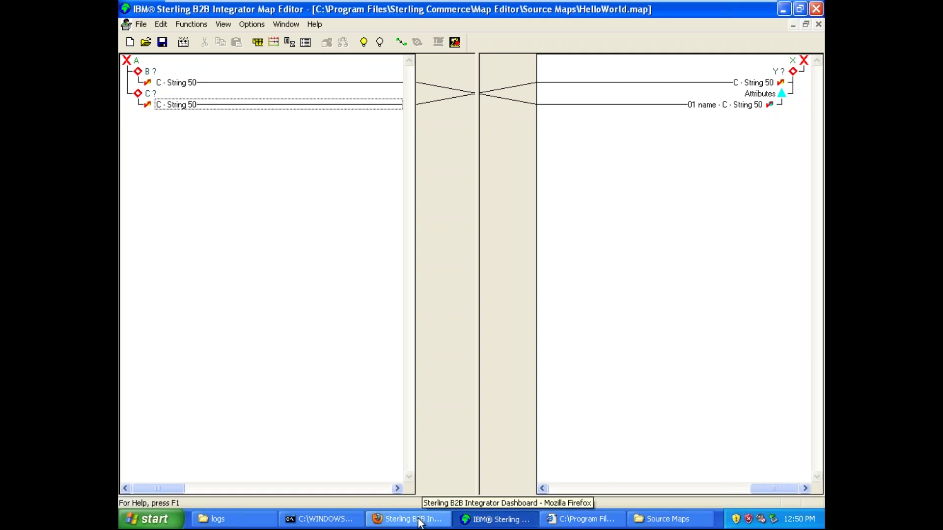
{"action": "left_click", "coordinate": [673, 522]}
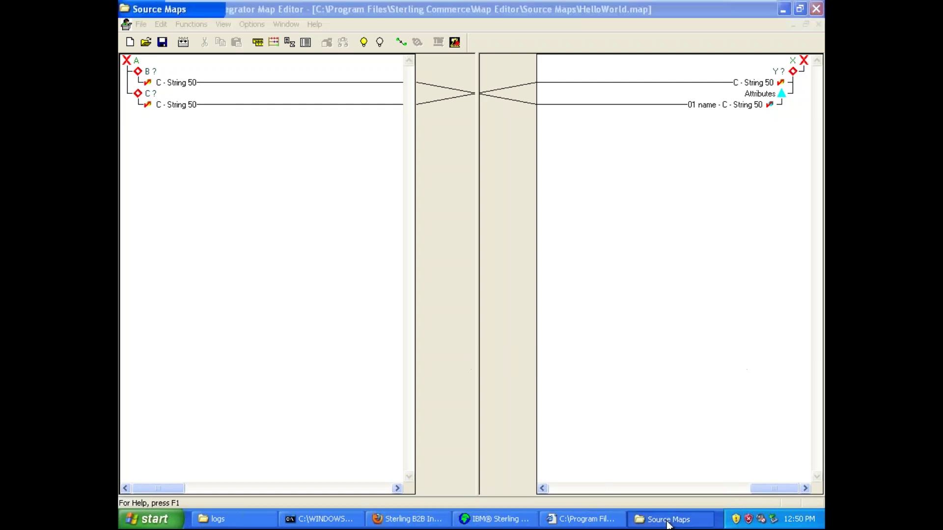
{"action": "left_click", "coordinate": [668, 522]}
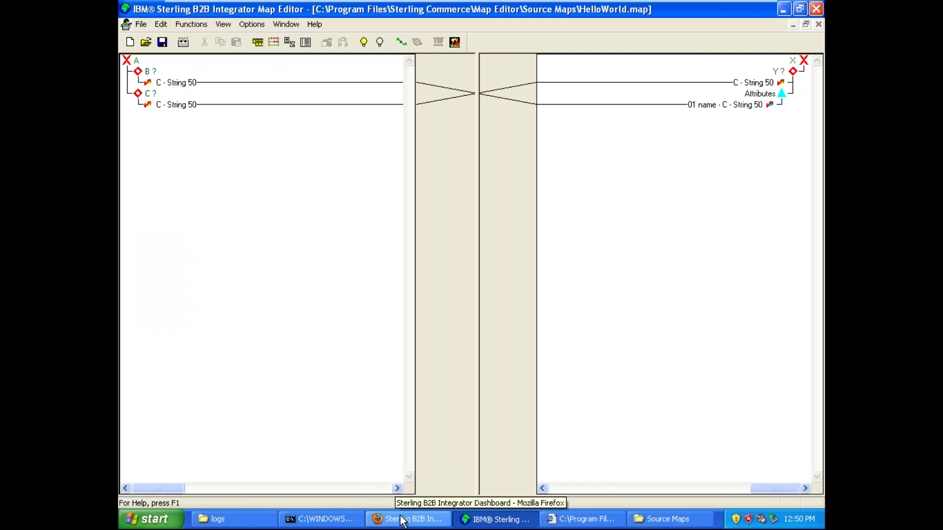
{"action": "left_click", "coordinate": [395, 519]}
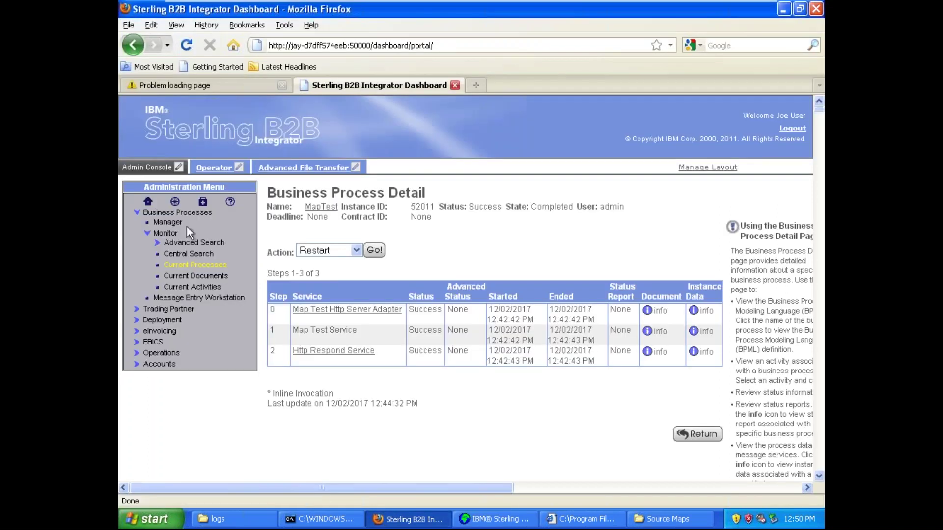
{"action": "left_click", "coordinate": [165, 234]}
{"action": "left_click", "coordinate": [169, 213]}
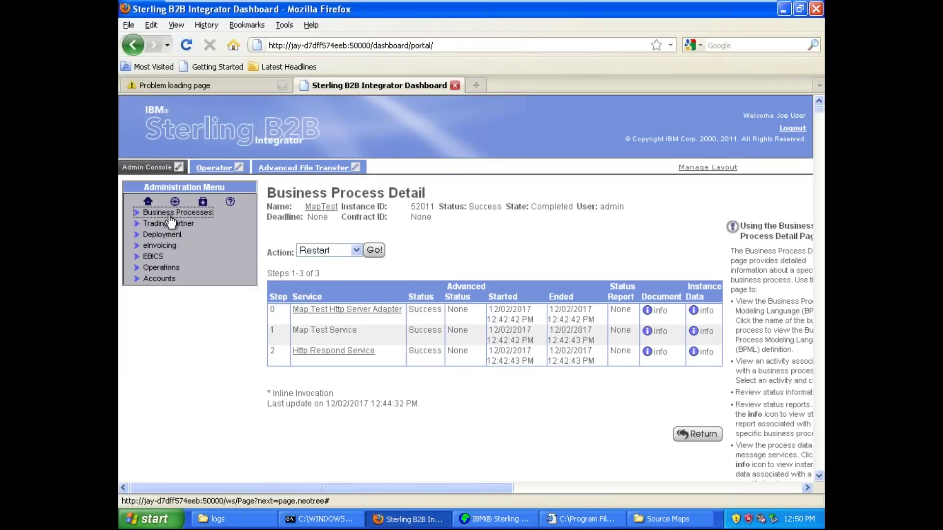
{"action": "left_click", "coordinate": [174, 236]}
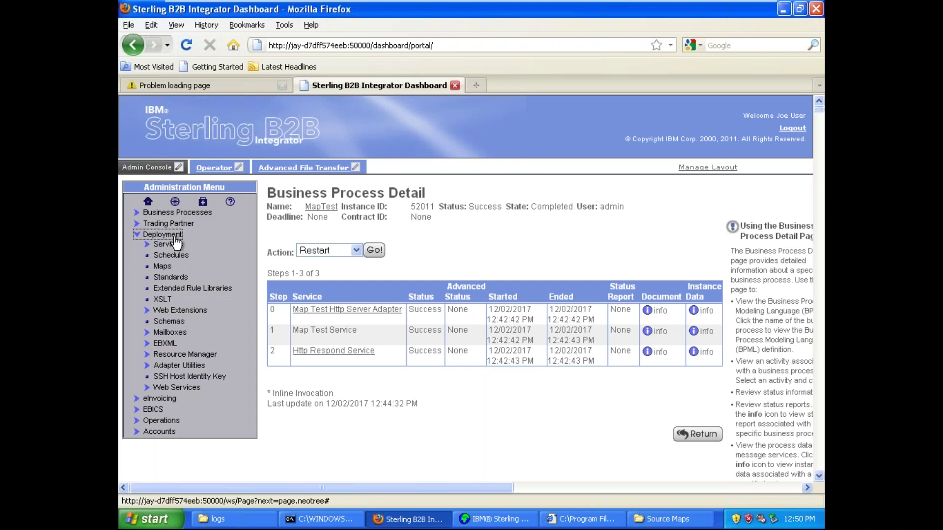
{"action": "left_click", "coordinate": [347, 415]}
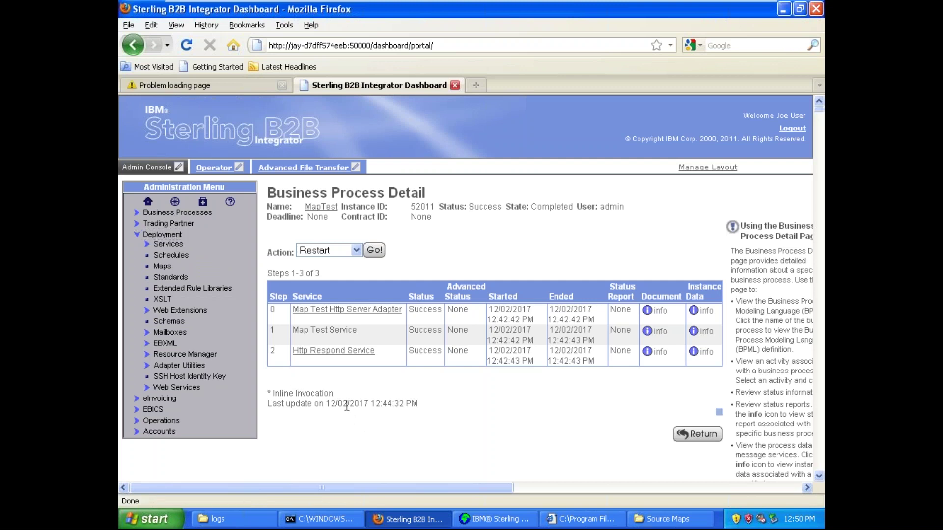
{"action": "triple_click", "coordinate": [349, 403]}
{"action": "left_click", "coordinate": [348, 404]}
{"action": "triple_click", "coordinate": [348, 403]}
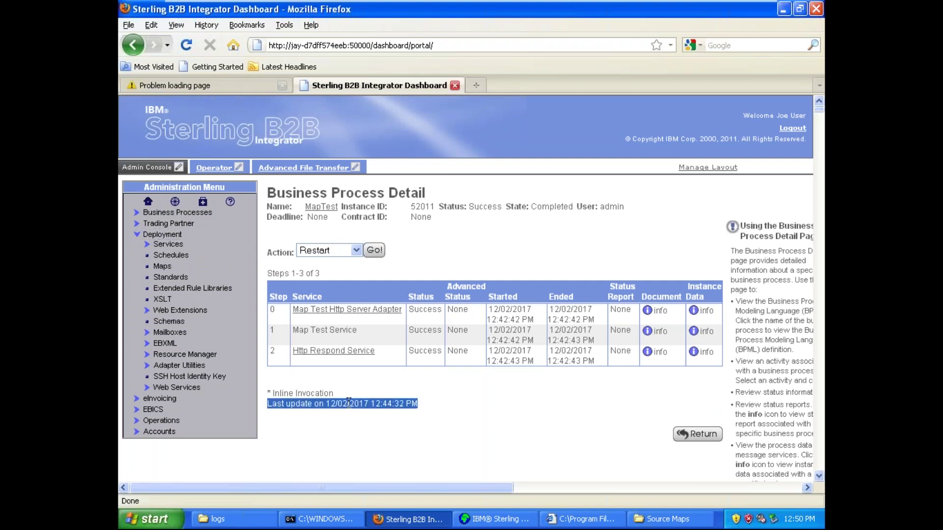
{"action": "left_click", "coordinate": [348, 403]}
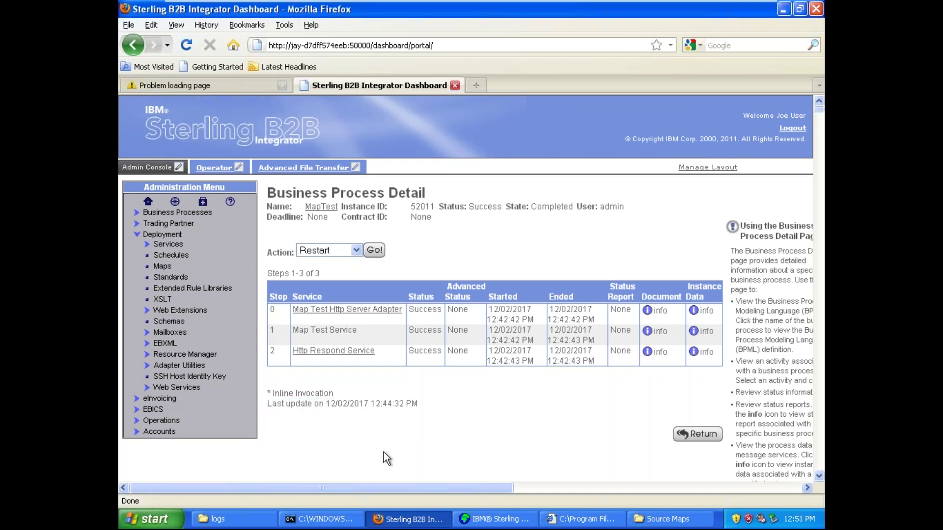
{"action": "double_click", "coordinate": [353, 401]}
{"action": "triple_click", "coordinate": [353, 402]}
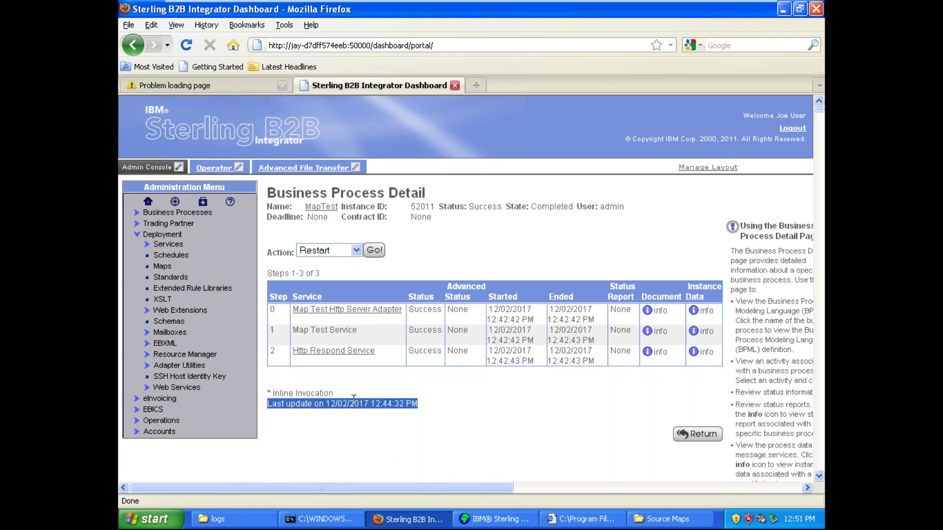
{"action": "left_click", "coordinate": [354, 400]}
{"action": "triple_click", "coordinate": [354, 400]}
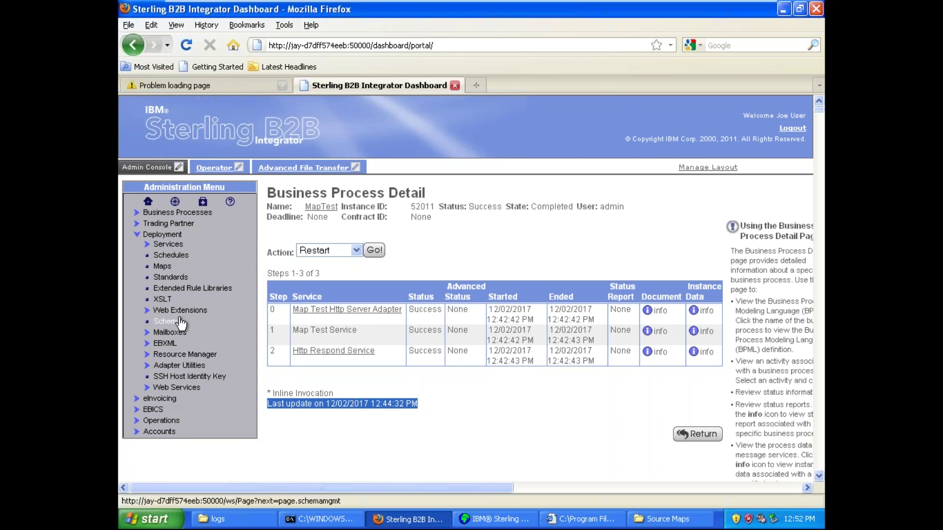
- Go to Deployment > Maps and start 'Check in new Map from Map Editor'
{"action": "left_click", "coordinate": [157, 268]}
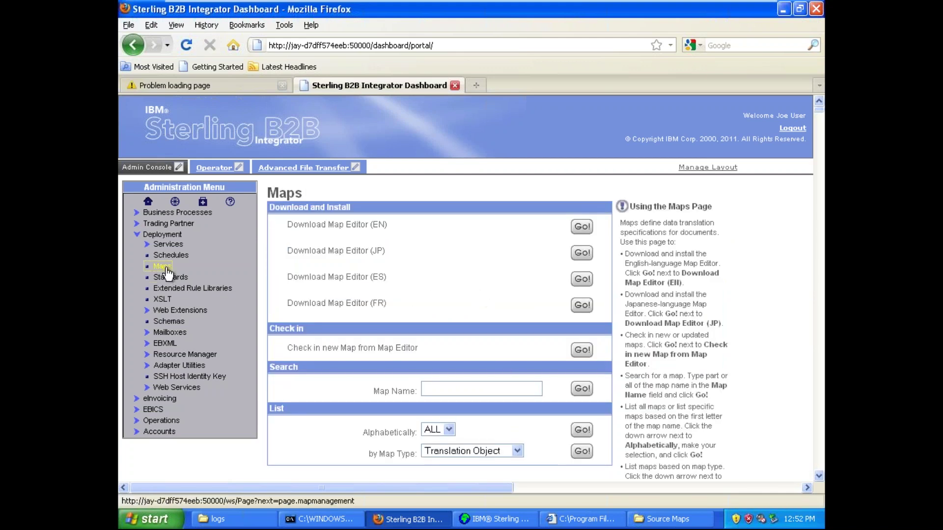
{"action": "left_click", "coordinate": [819, 475]}
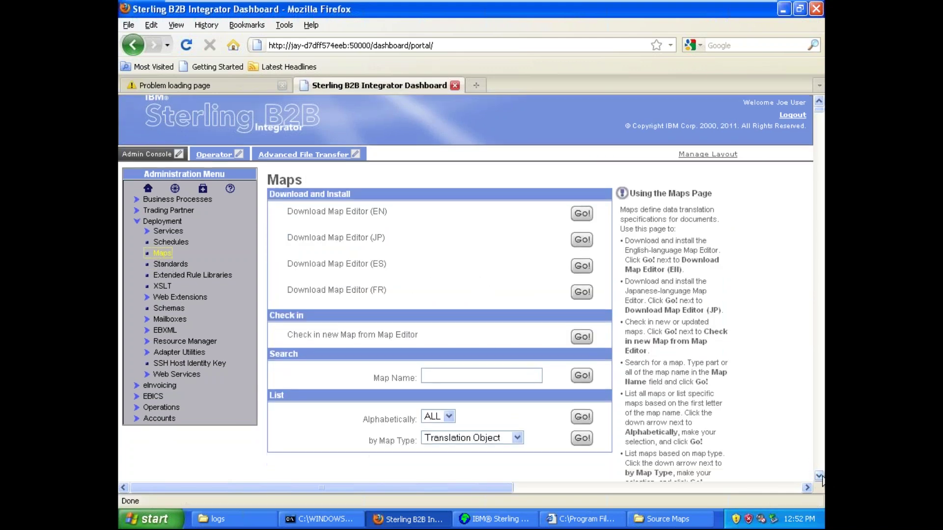
{"action": "left_click", "coordinate": [166, 199]}
{"action": "left_click", "coordinate": [166, 199]}
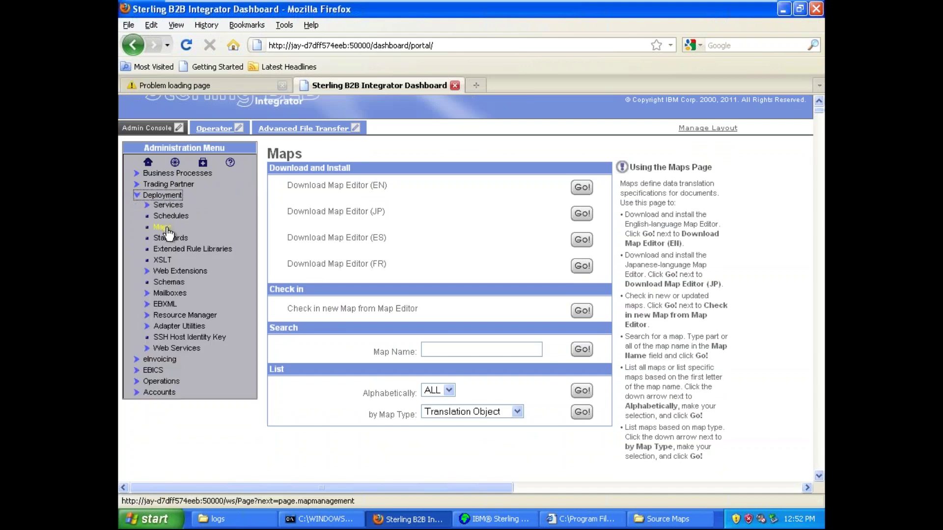
{"action": "left_click", "coordinate": [163, 228]}
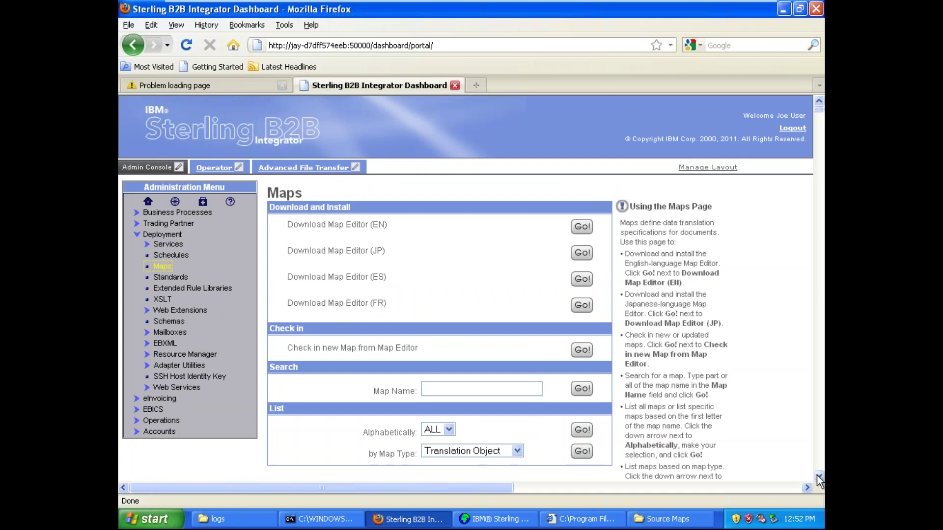
{"action": "left_click", "coordinate": [818, 475]}
{"action": "triple_click", "coordinate": [376, 308]}
{"action": "left_click", "coordinate": [376, 309]}
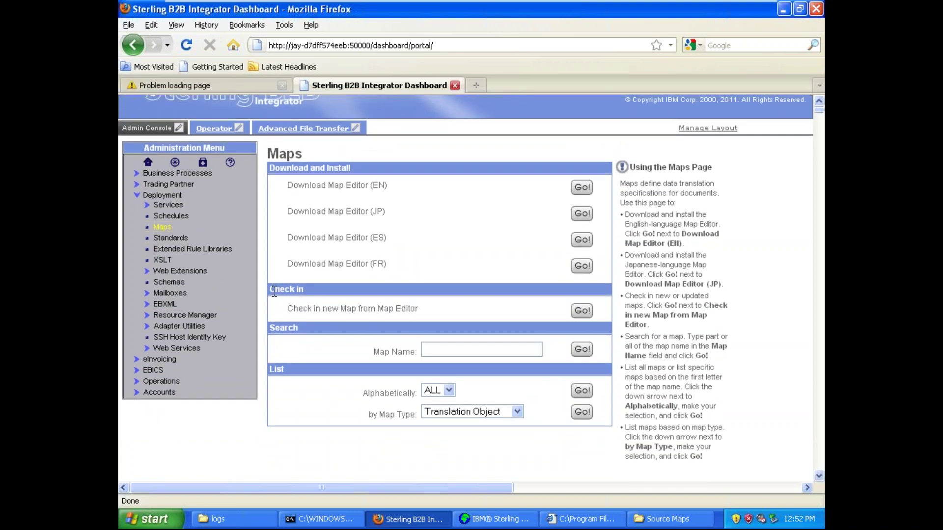
{"action": "left_click_drag", "start_coordinate": [271, 290], "coordinate": [421, 310]}
{"action": "left_click", "coordinate": [421, 309]}
{"action": "left_click", "coordinate": [580, 313]}
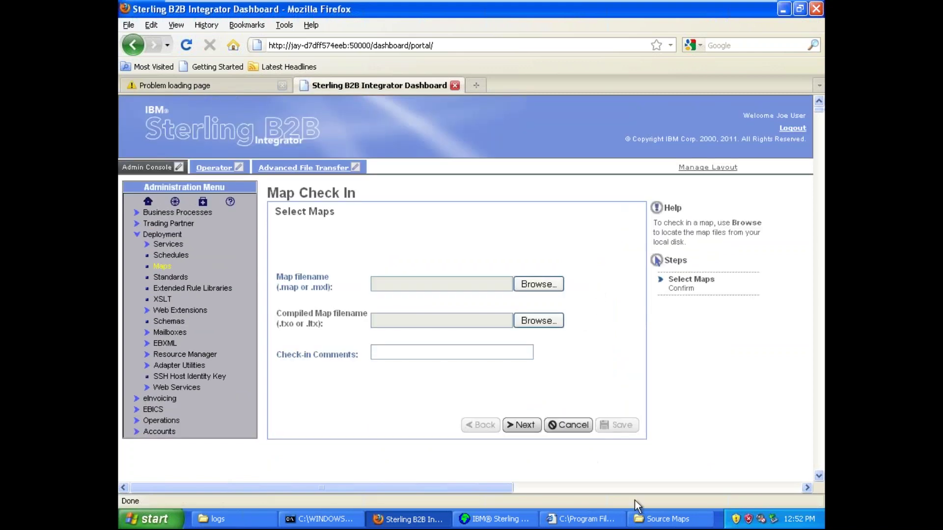
- Review the Map filename label and its accepted map file extensions
{"action": "triple_click", "coordinate": [286, 285]}
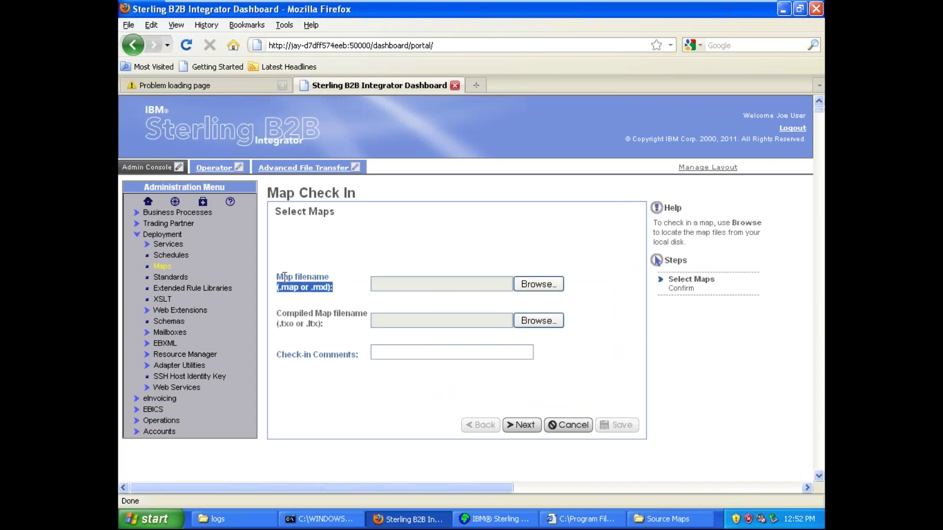
{"action": "triple_click", "coordinate": [285, 277]}
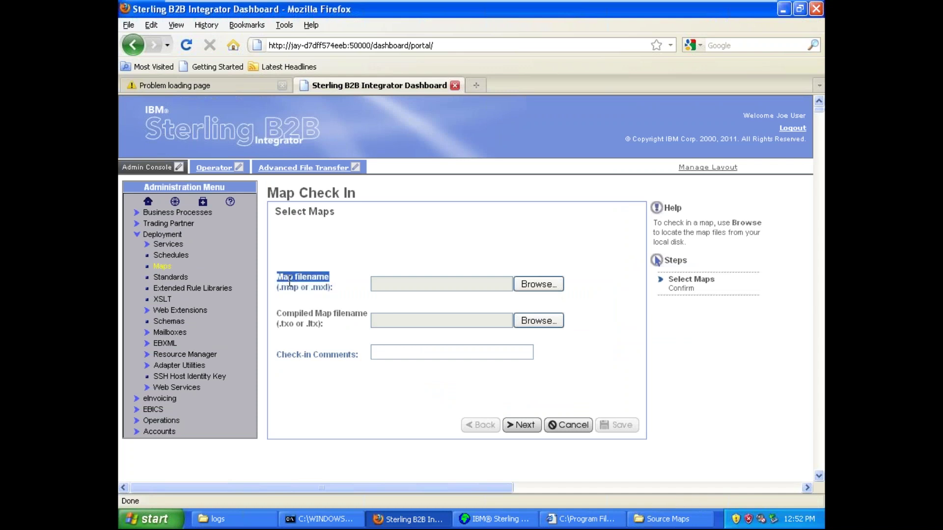
{"action": "left_click", "coordinate": [290, 281]}
{"action": "triple_click", "coordinate": [289, 282]}
{"action": "double_click", "coordinate": [308, 285]}
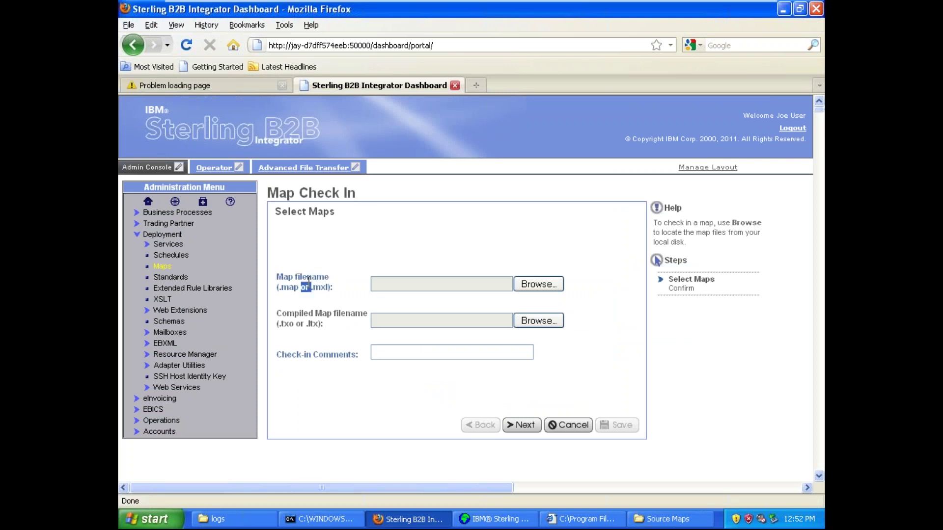
{"action": "triple_click", "coordinate": [287, 287]}
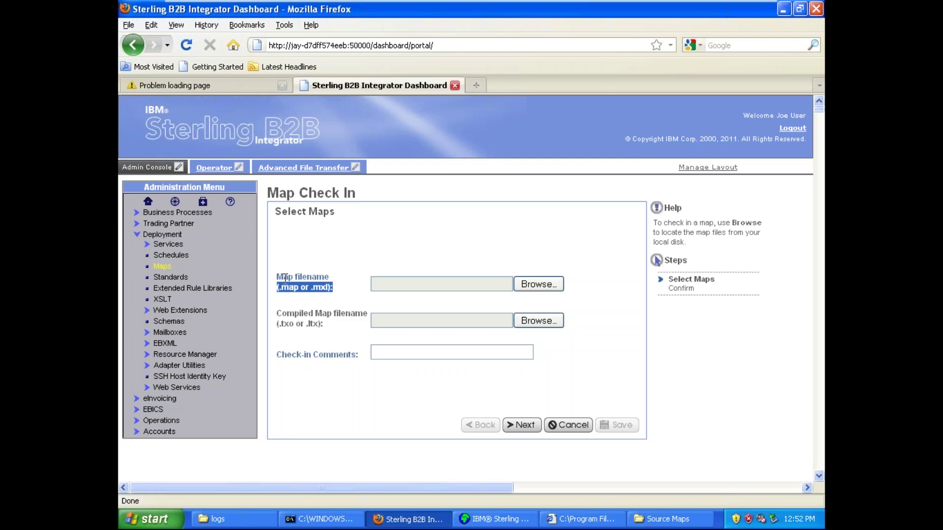
{"action": "triple_click", "coordinate": [285, 278]}
- Browse for the map file and copy the Source Maps folder path from Explorer
{"action": "left_click", "coordinate": [540, 285]}
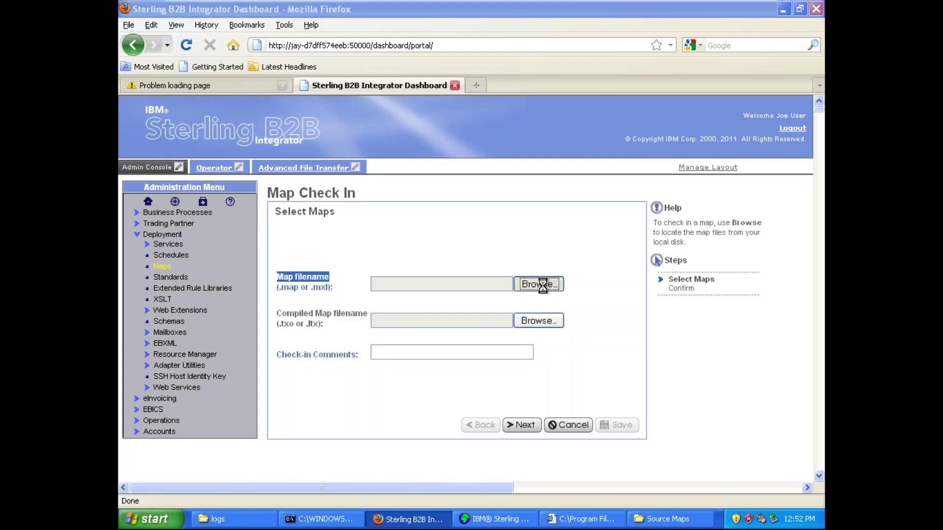
{"action": "left_click_drag", "start_coordinate": [409, 32], "coordinate": [599, 82]}
{"action": "left_click", "coordinate": [678, 517]}
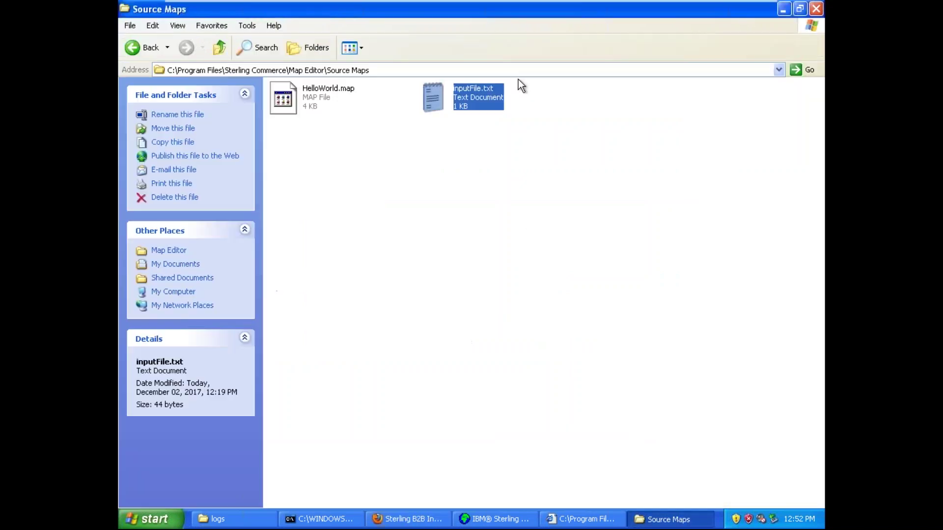
{"action": "left_click", "coordinate": [462, 69]}
{"action": "key", "text": "ctrl+c"}
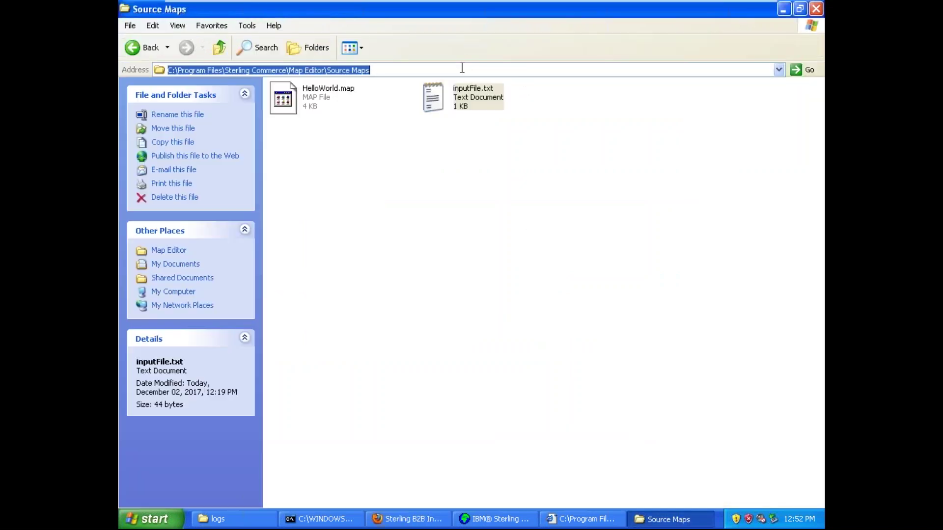
{"action": "left_click", "coordinate": [682, 521]}
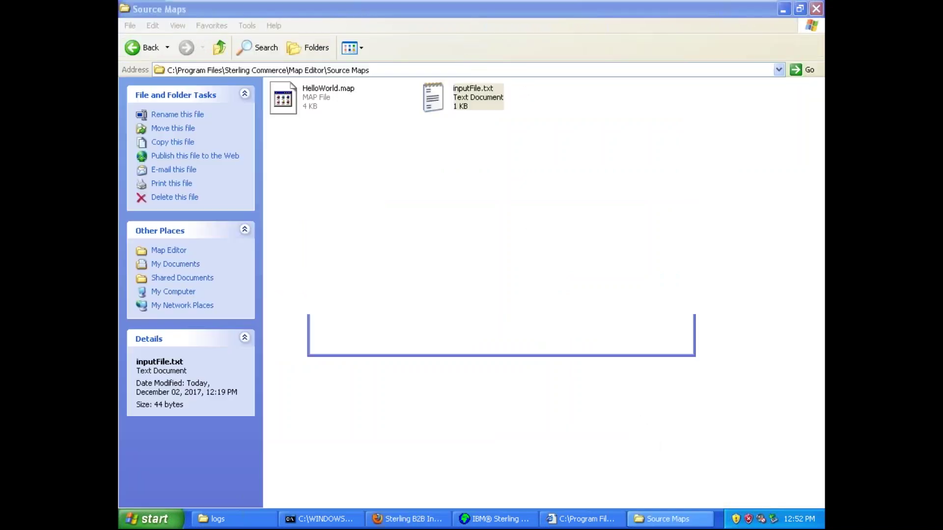
- Paste the Source Maps path into the upload dialog and choose HelloWorld.map as the map file
{"action": "left_click", "coordinate": [469, 322]}
{"action": "key", "text": "ctrl+v"}
{"action": "key", "text": "Return"}
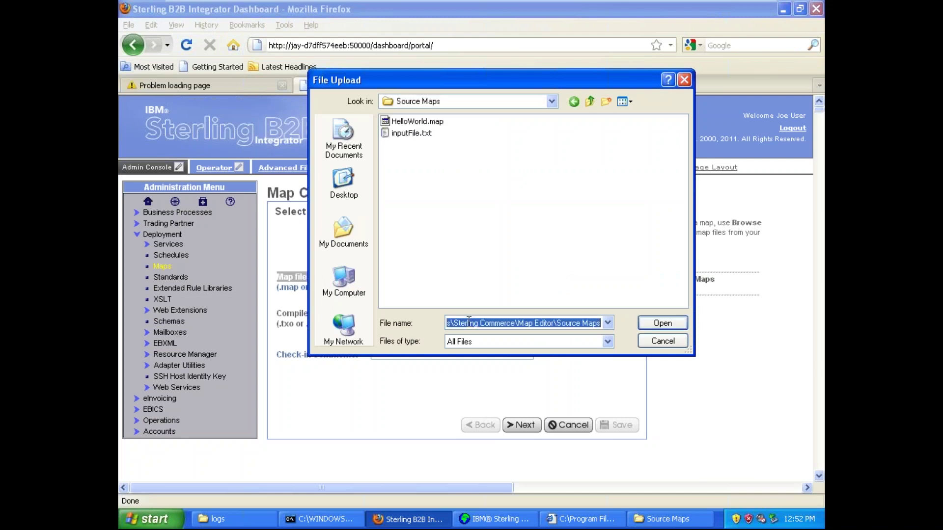
{"action": "left_click", "coordinate": [576, 320]}
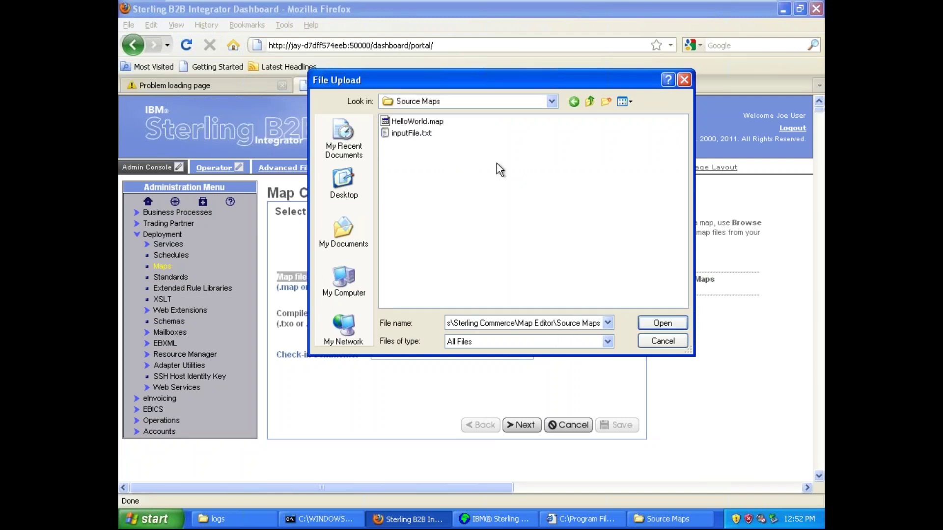
{"action": "left_click", "coordinate": [430, 123]}
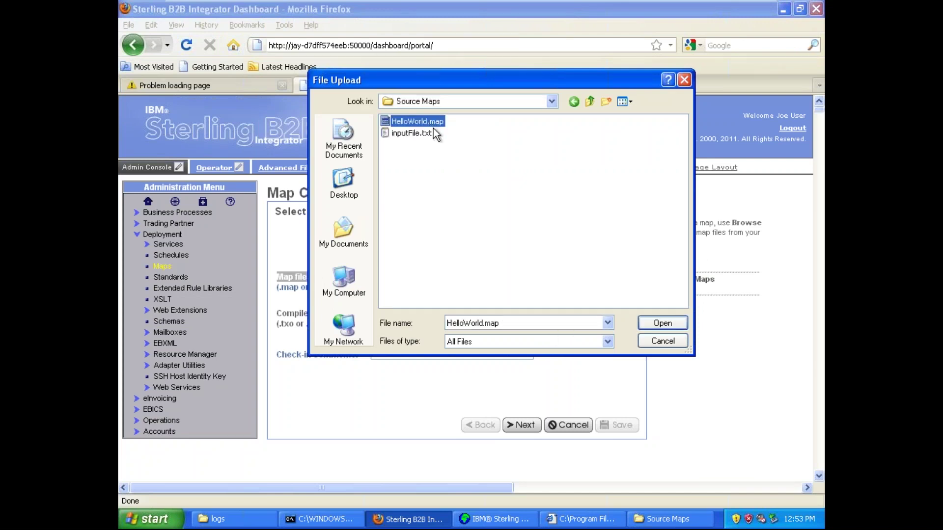
{"action": "left_click", "coordinate": [653, 322]}
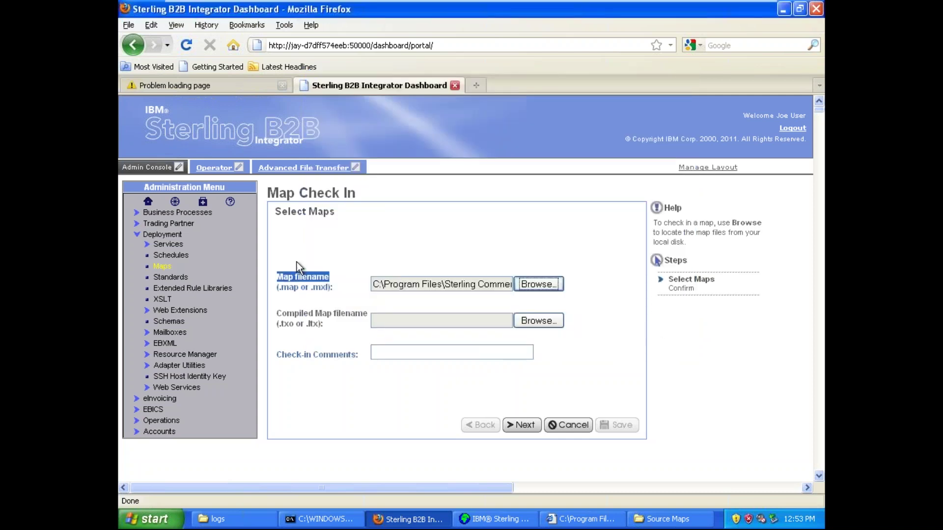
- Go up to the Compiled Maps folder and choose HelloWorld.txo as the compiled map file
{"action": "triple_click", "coordinate": [298, 313]}
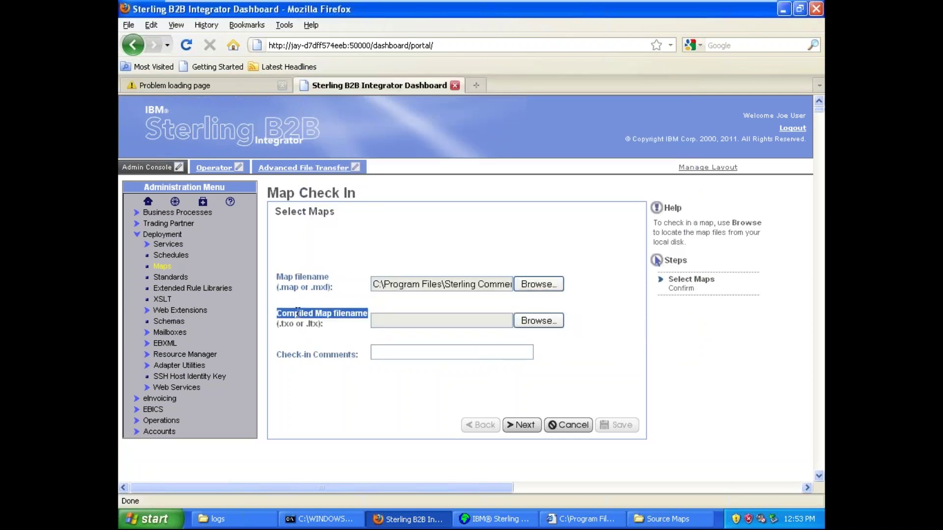
{"action": "double_click", "coordinate": [298, 313]}
{"action": "left_click", "coordinate": [298, 312]}
{"action": "left_click", "coordinate": [550, 322]}
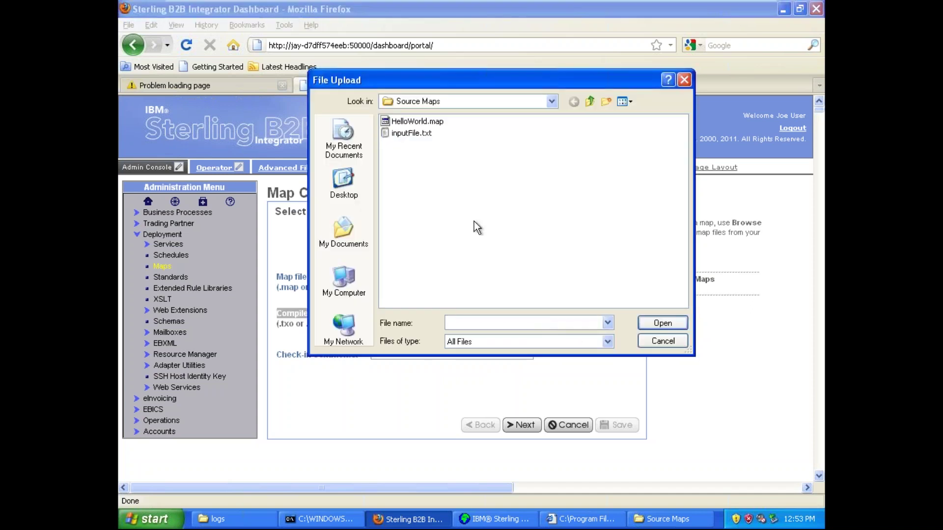
{"action": "key", "text": "Down"}
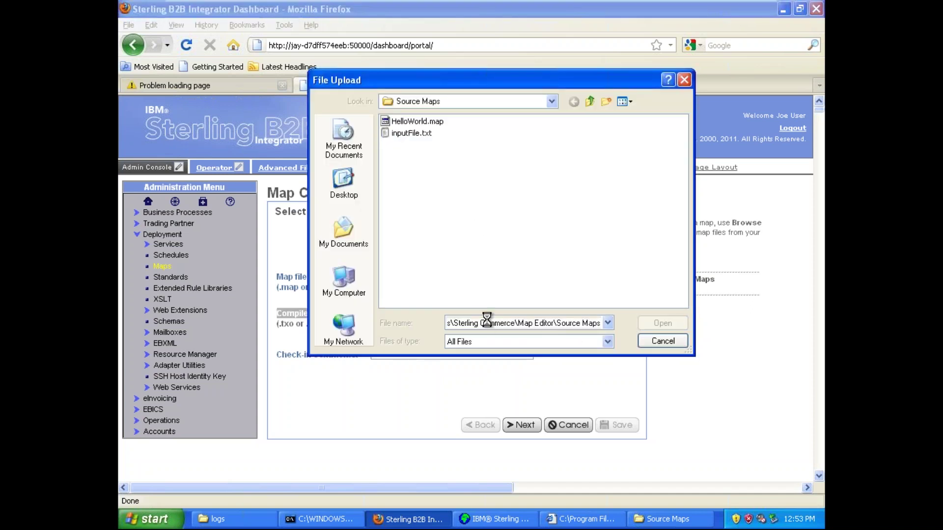
{"action": "left_click", "coordinate": [590, 102]}
{"action": "double_click", "coordinate": [417, 134]}
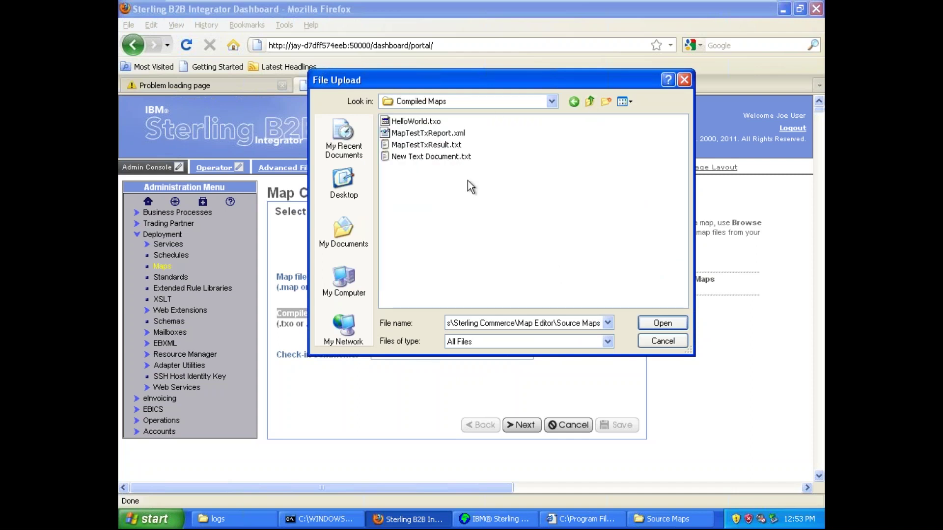
{"action": "left_click", "coordinate": [426, 122]}
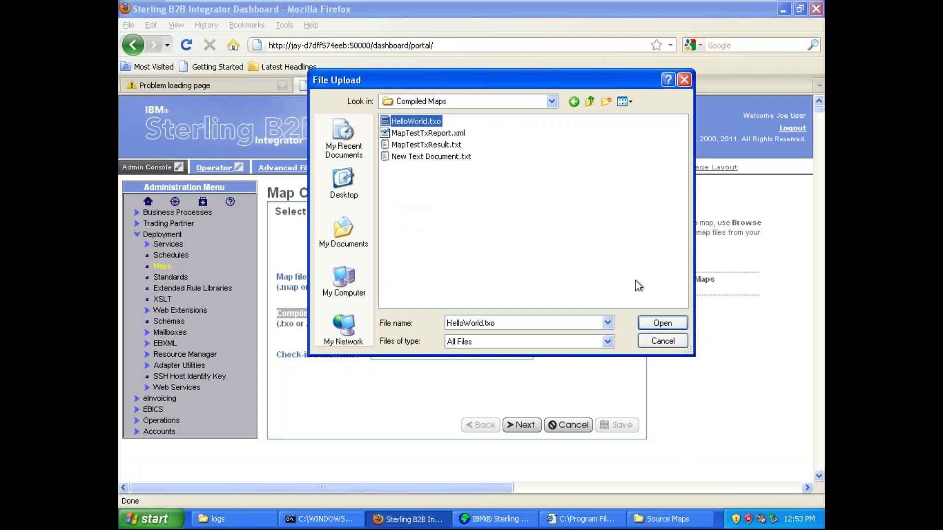
{"action": "left_click", "coordinate": [659, 322]}
{"action": "left_click", "coordinate": [496, 350]}
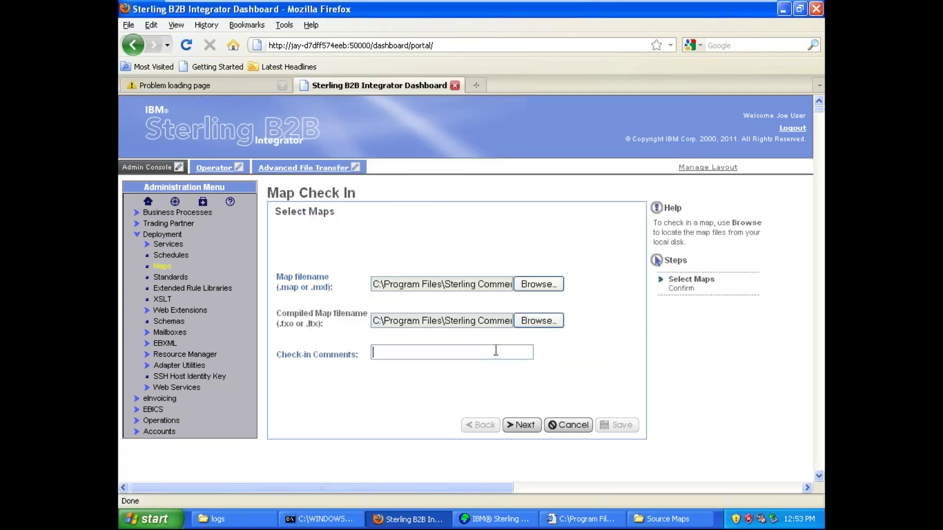
- Enter the check-in comment 'version-1' and finish checking in the HelloWorld map
{"action": "type", "text": "version-1"}
{"action": "left_click", "coordinate": [521, 425]}
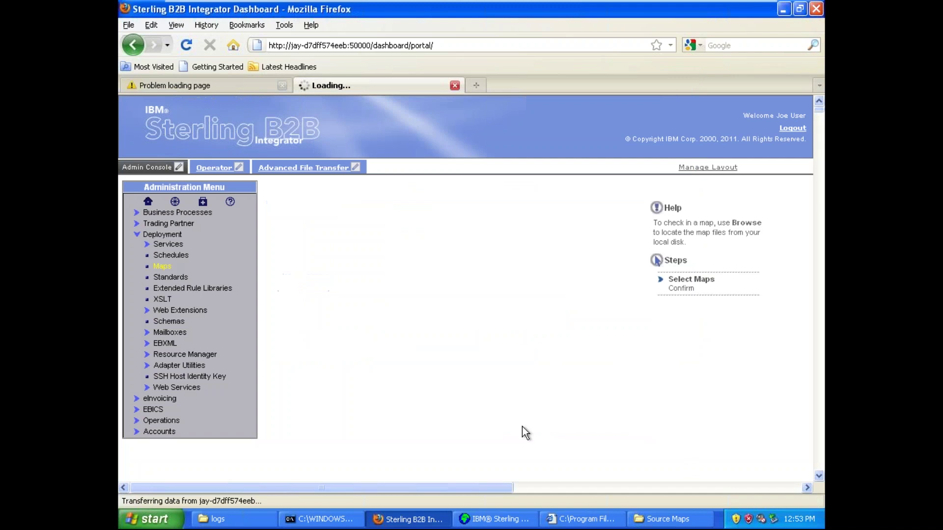
{"action": "left_click", "coordinate": [622, 430]}
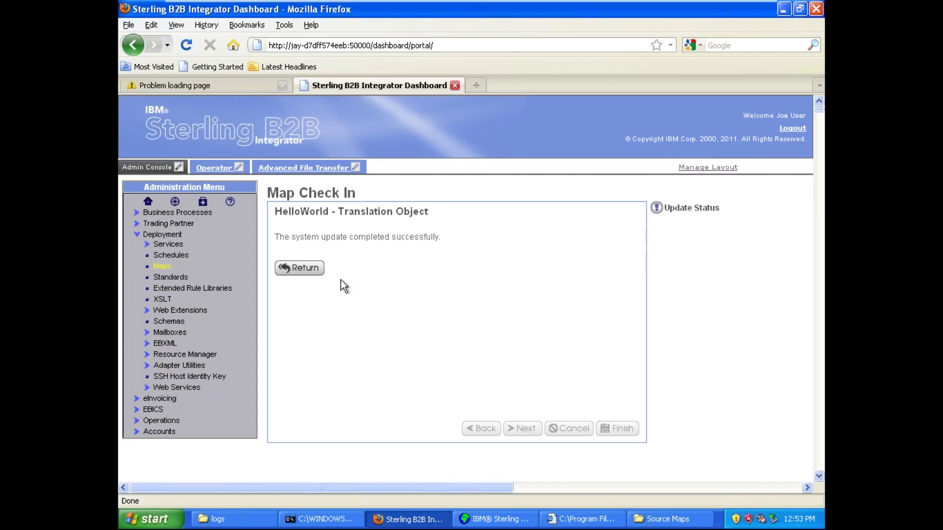
- Switch browser tabs and bring the Paint sketch of the XML mapping to the front
{"action": "left_click", "coordinate": [219, 85]}
{"action": "mouse_move", "coordinate": [751, 5]}
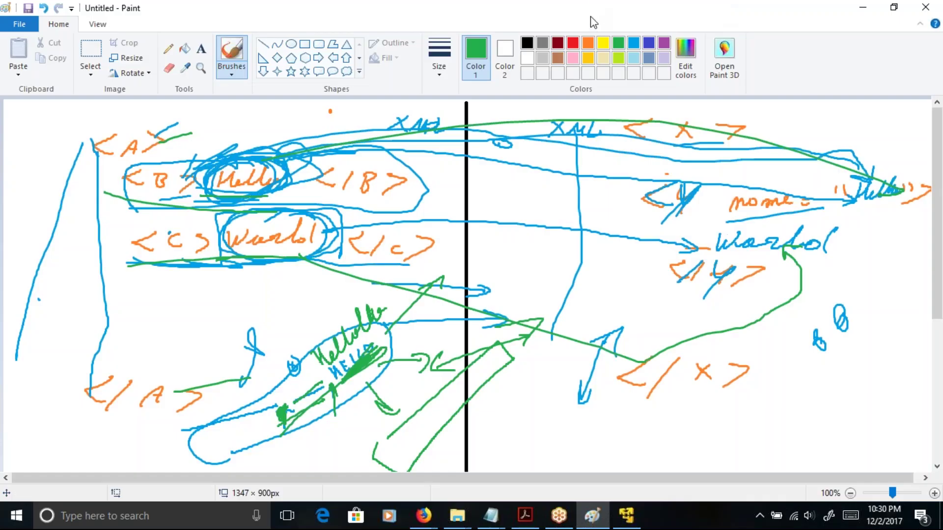
{"action": "left_click", "coordinate": [588, 16]}
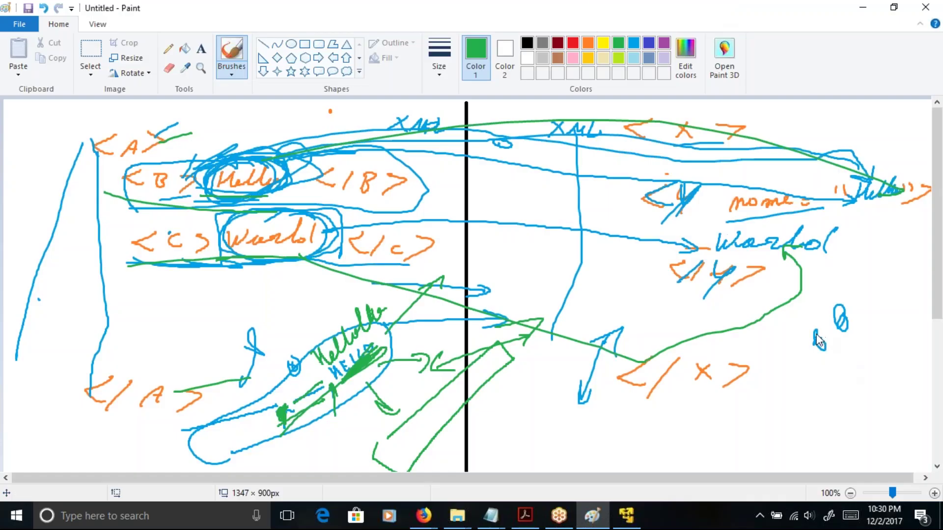